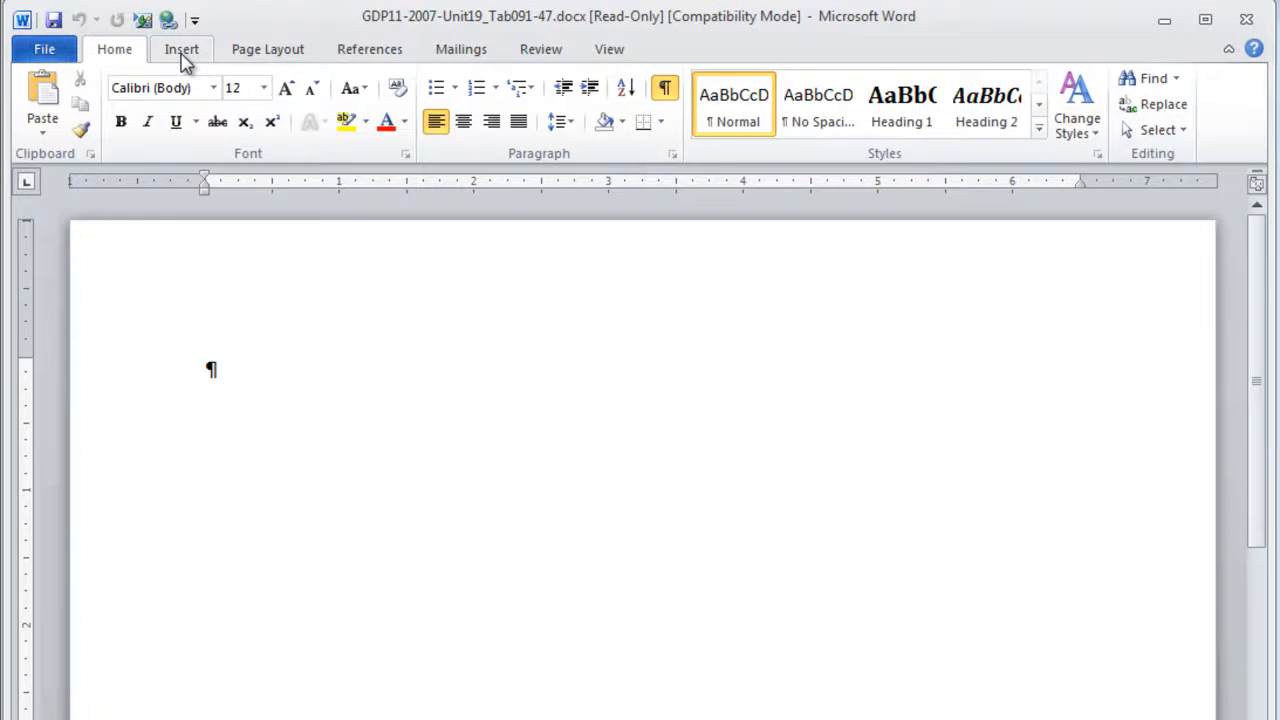
Insert a table with 3 columns and 15 rows into the blank document
left_click(126, 60)
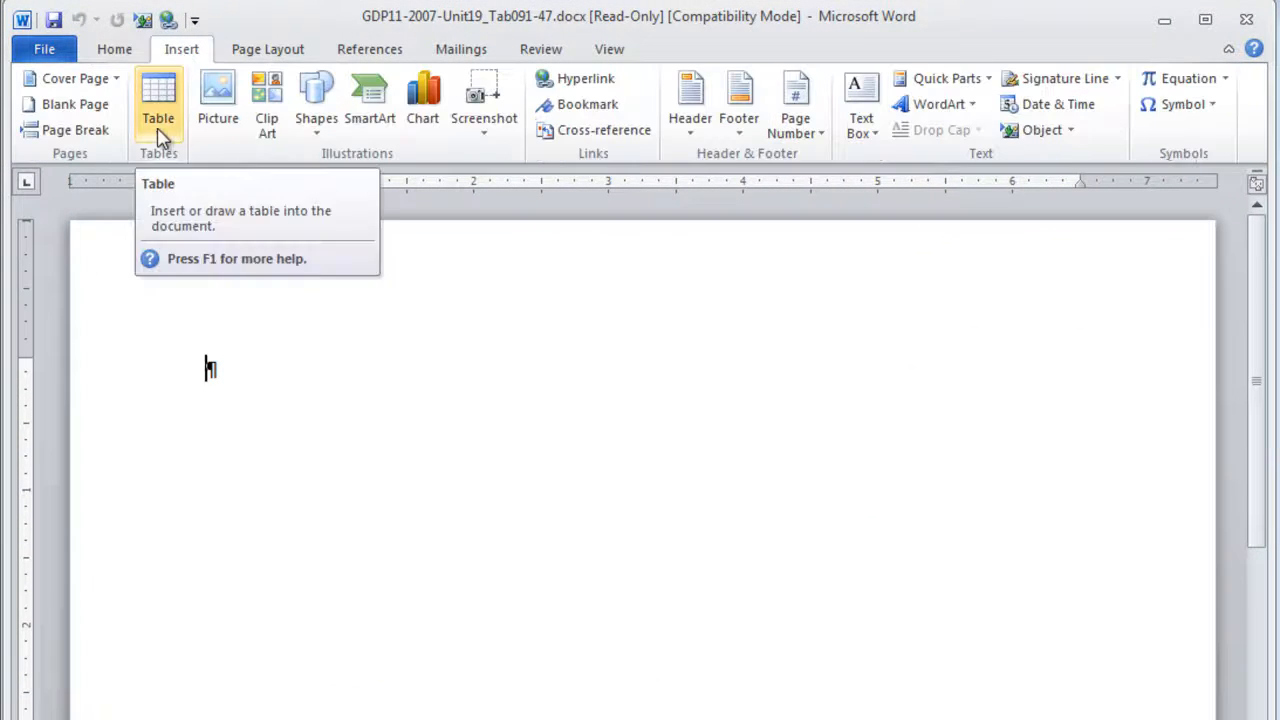
left_click(158, 100)
left_click(237, 368)
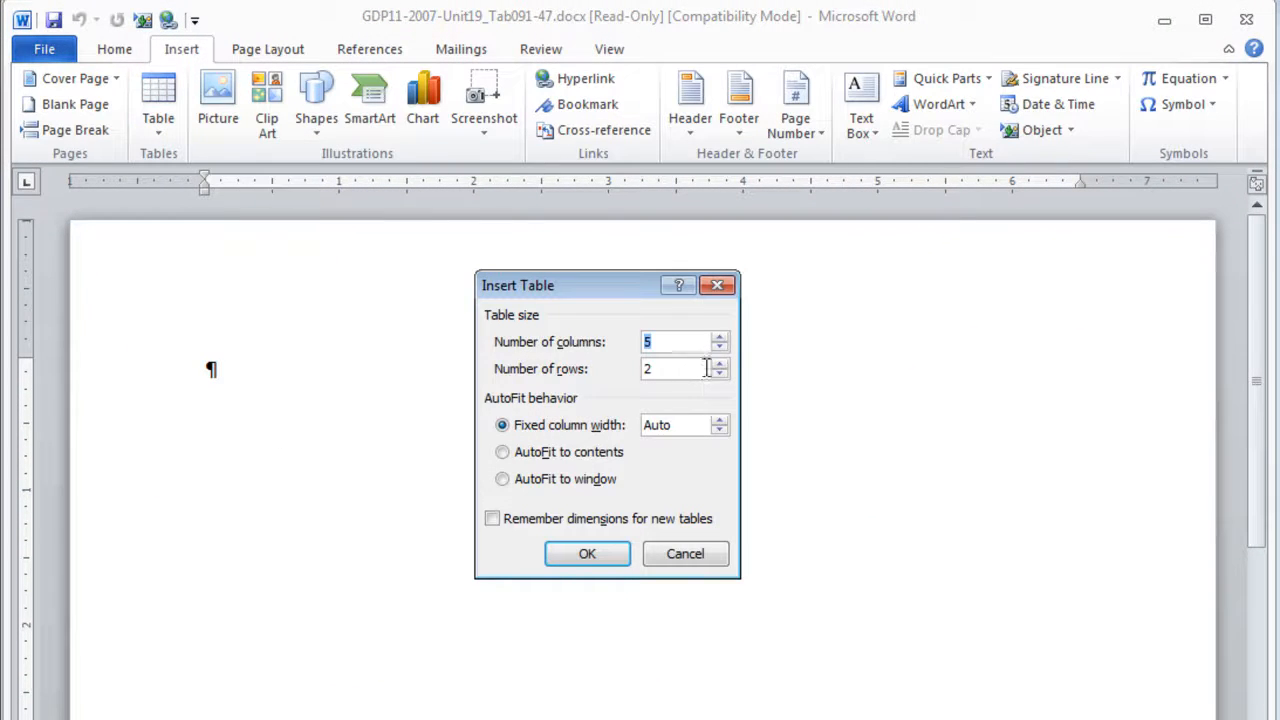
left_click(719, 347)
left_click(719, 347)
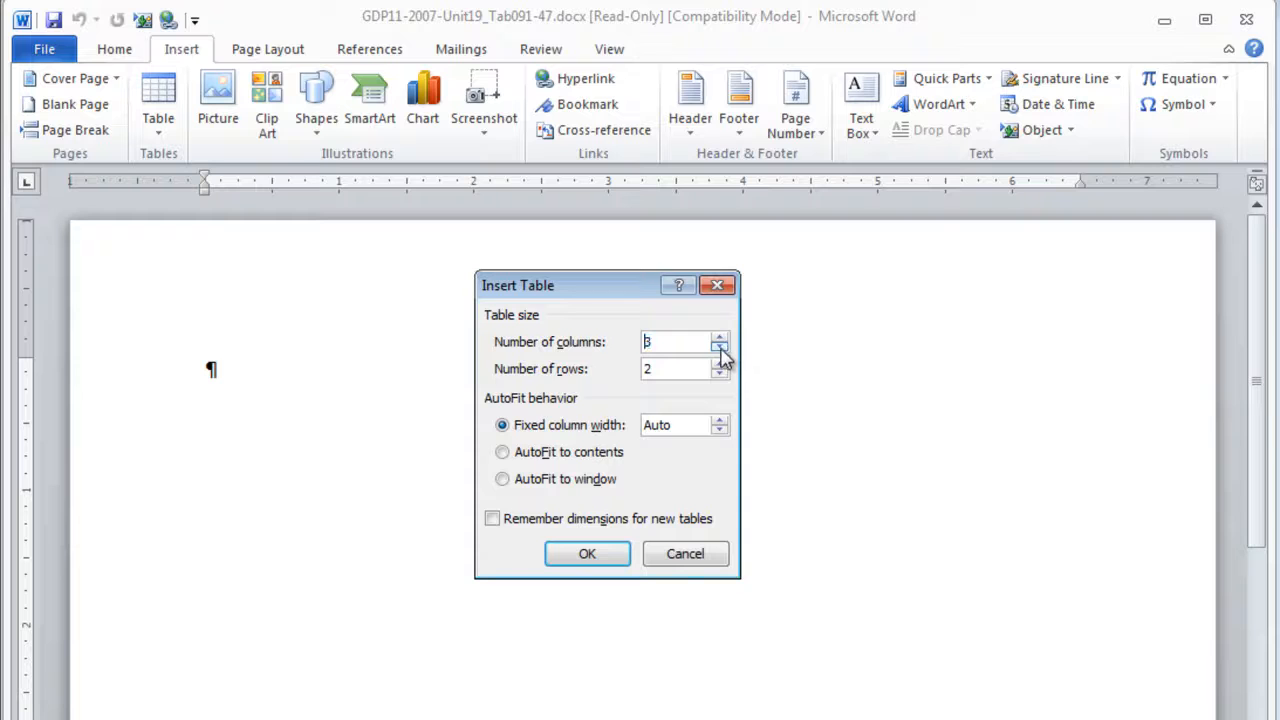
double_click(655, 369)
type("15")
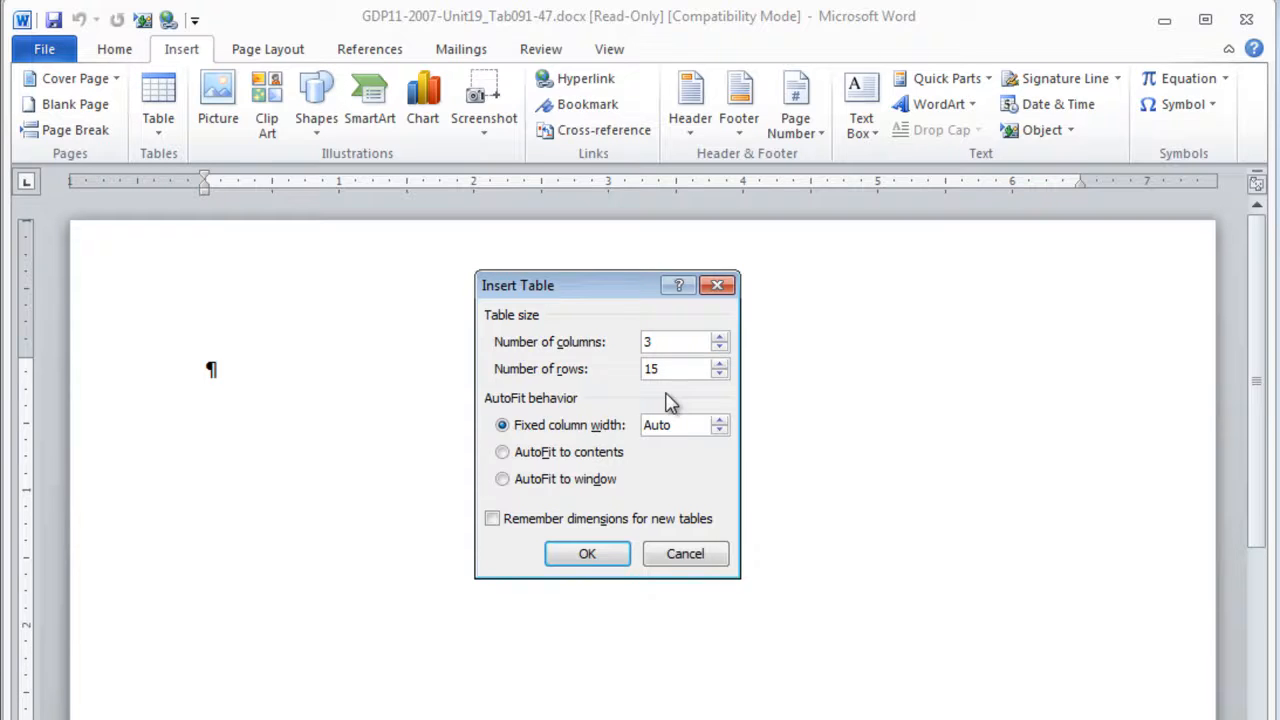
left_click(585, 554)
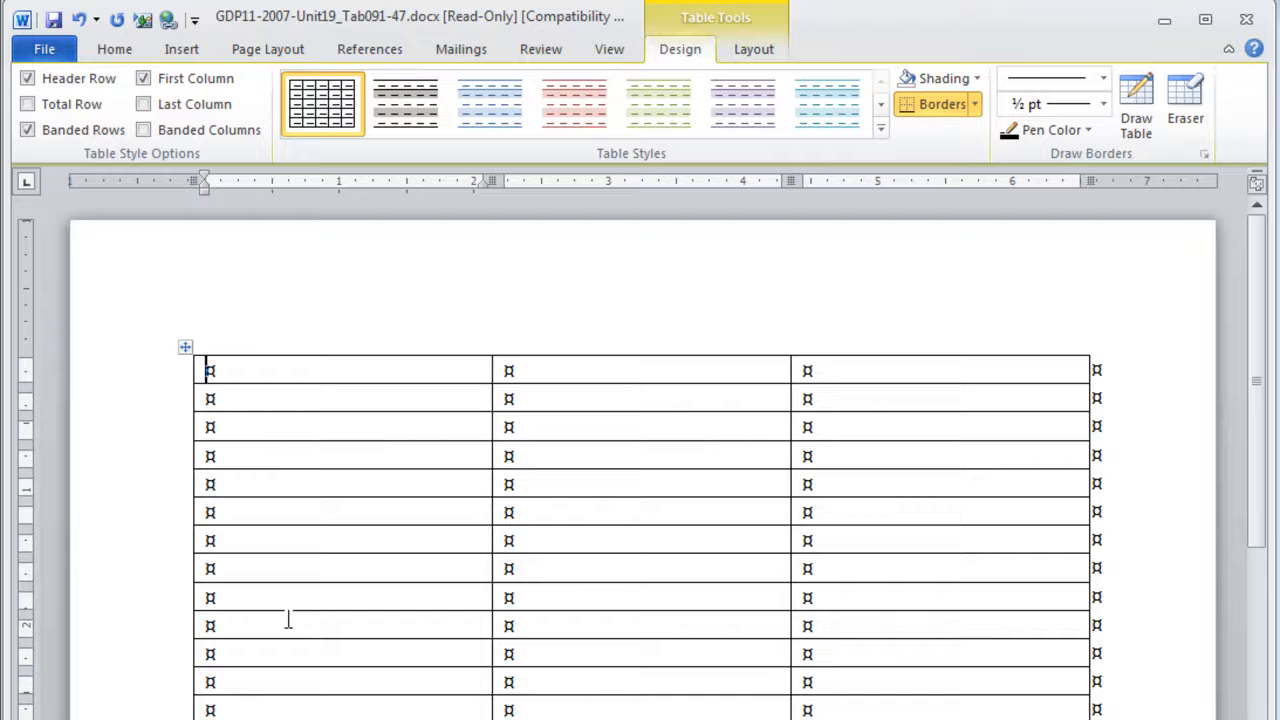
Merge the three cells of the table's first row into one cell
left_click(169, 381)
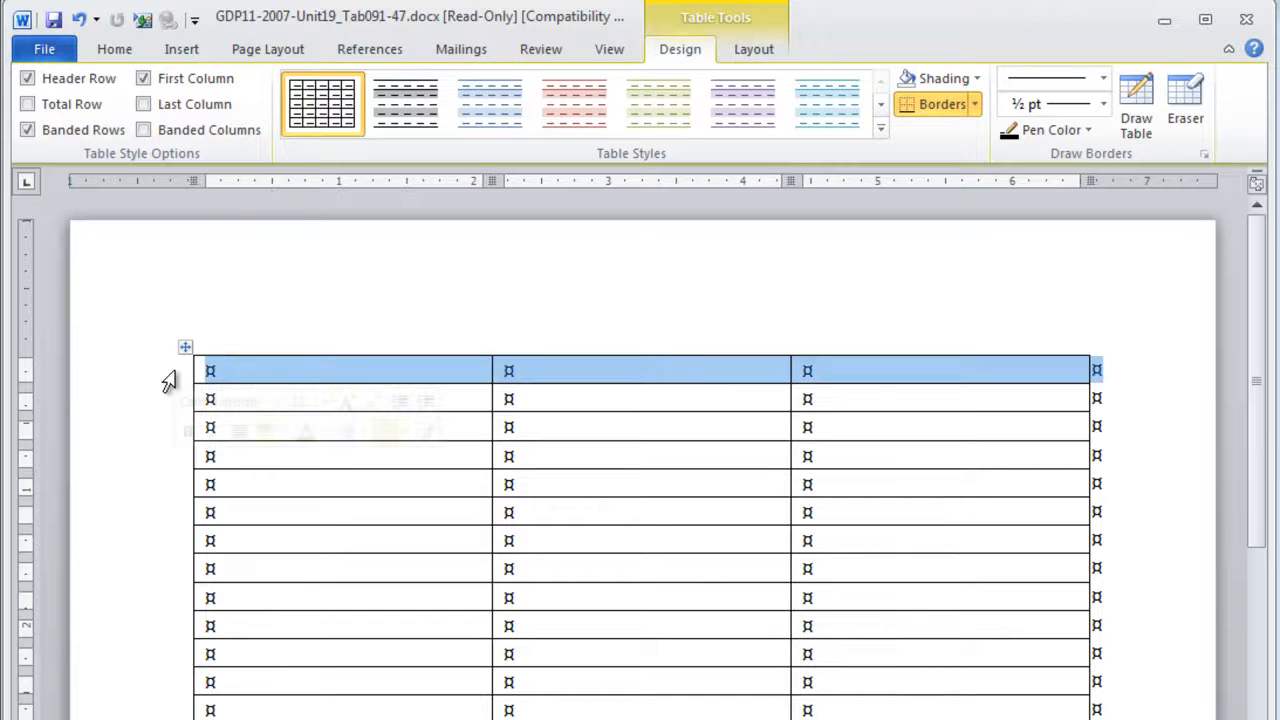
right_click(169, 381)
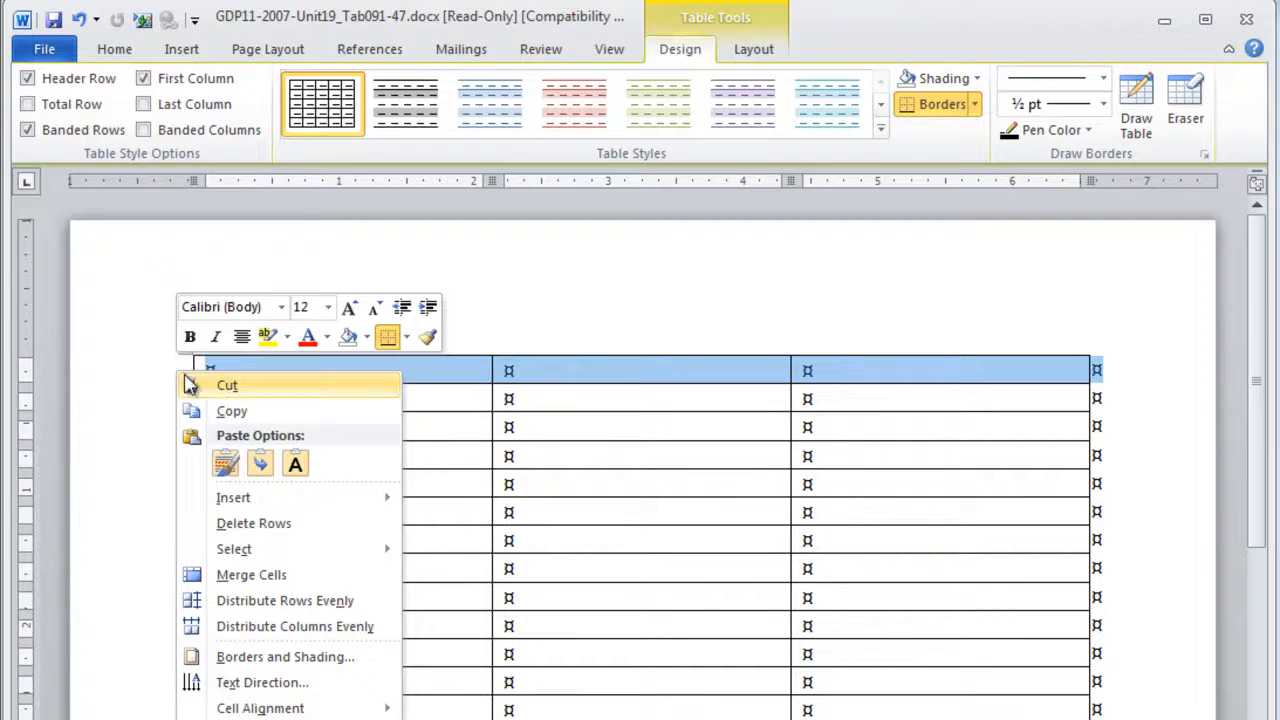
left_click(250, 575)
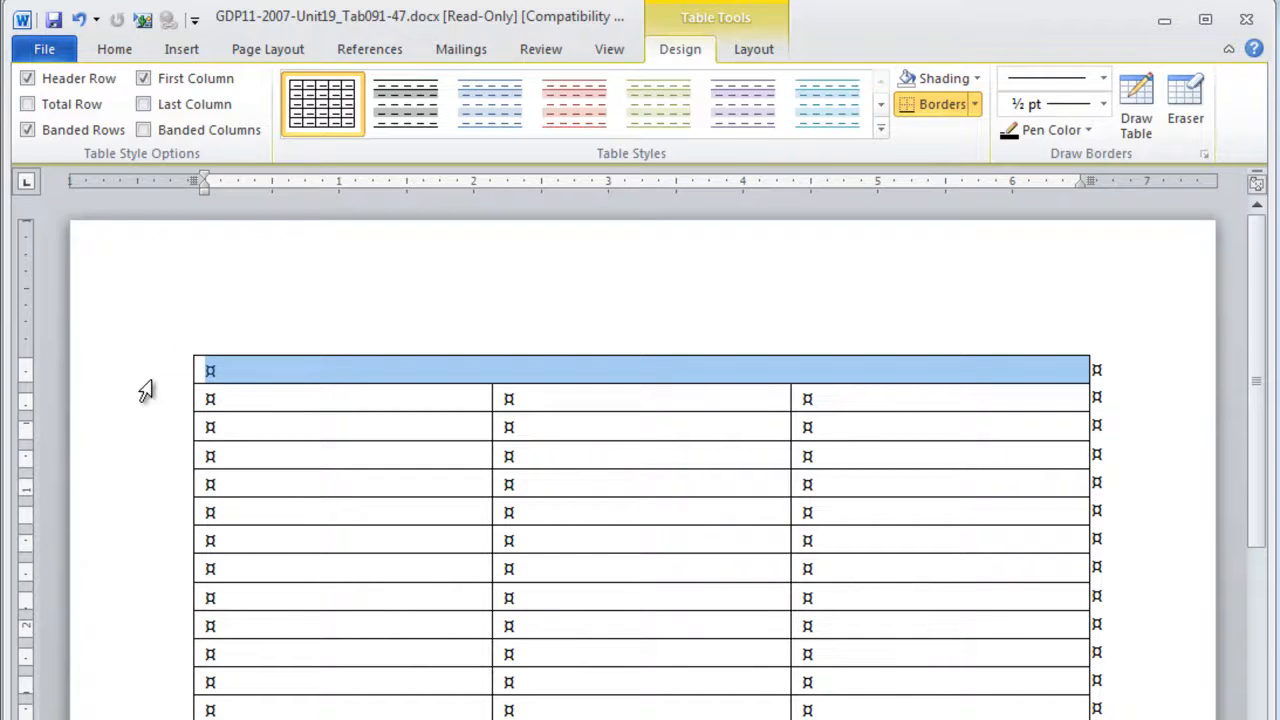
Format the merged first row as bold, 14 pt Cambria (Headings) with centered alignment
left_click(114, 49)
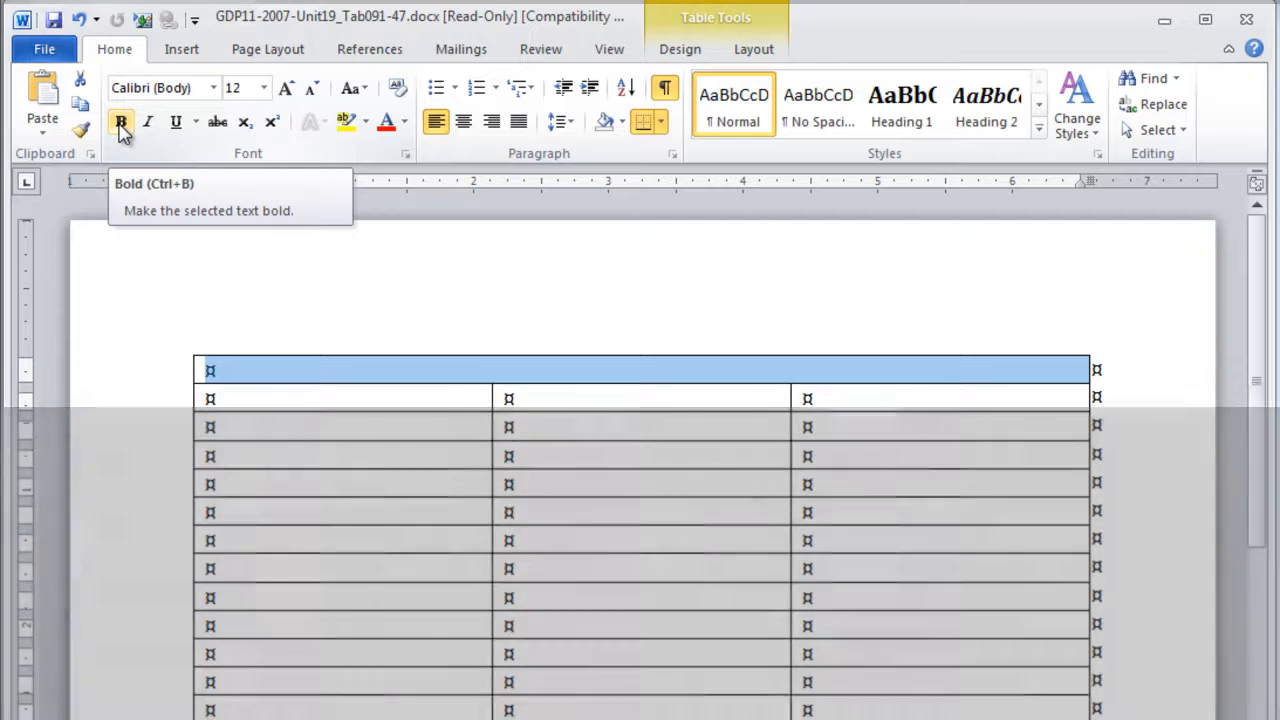
left_click(121, 124)
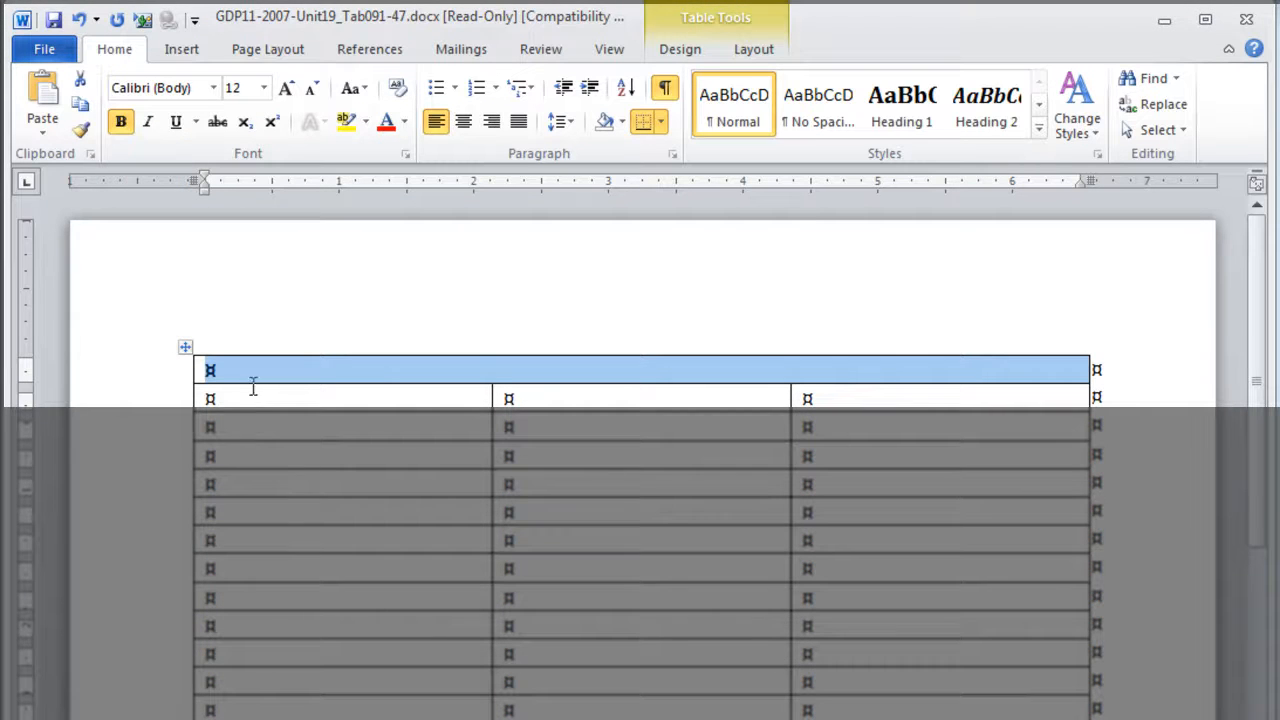
left_click(286, 92)
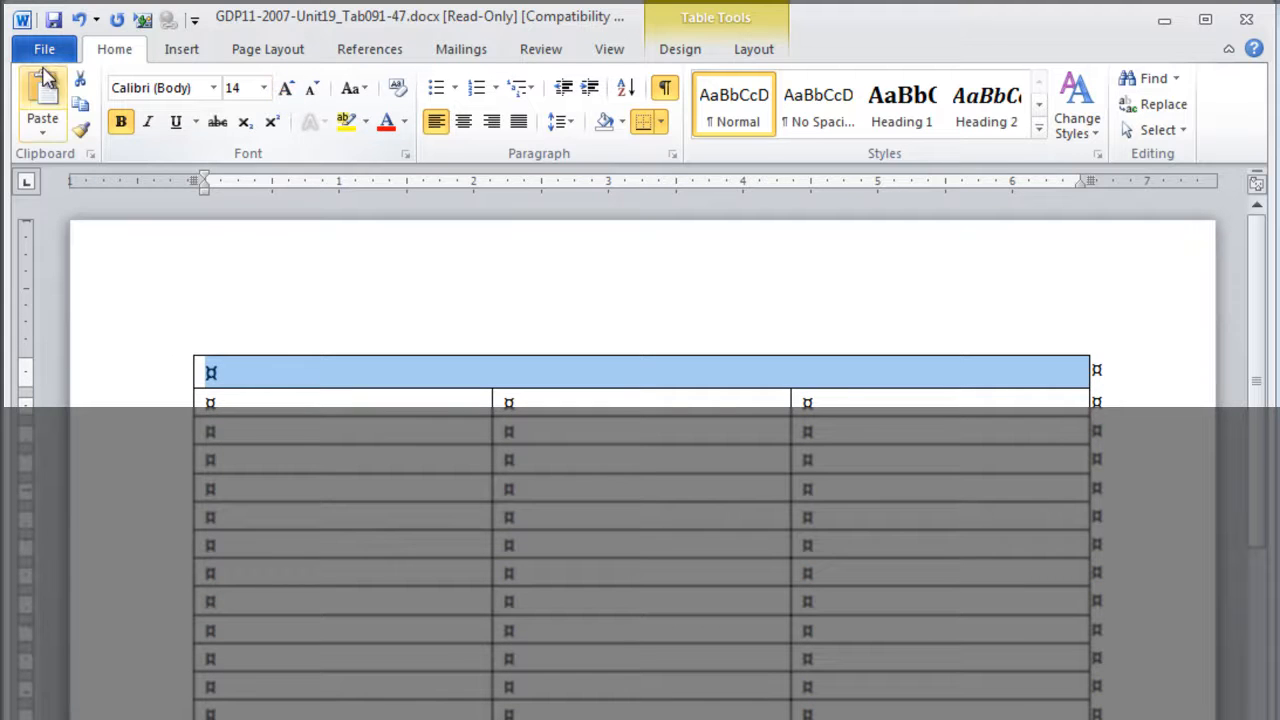
left_click(213, 88)
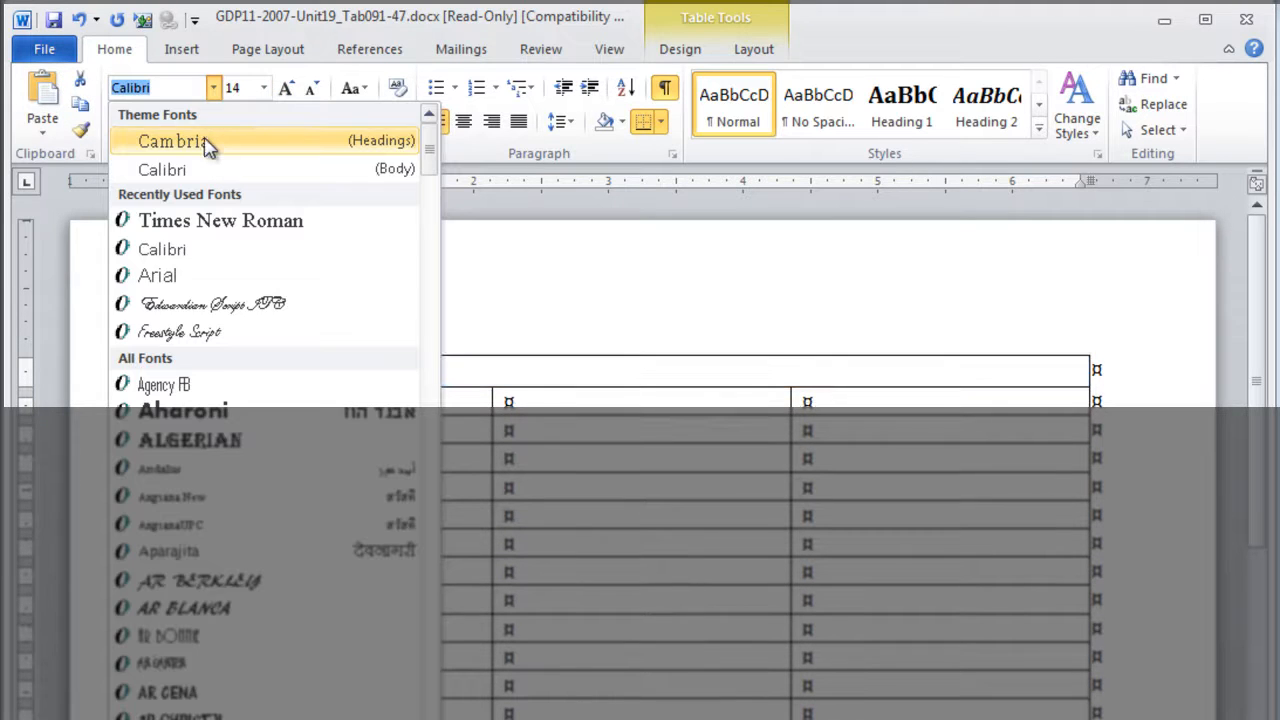
left_click(218, 142)
left_click(463, 122)
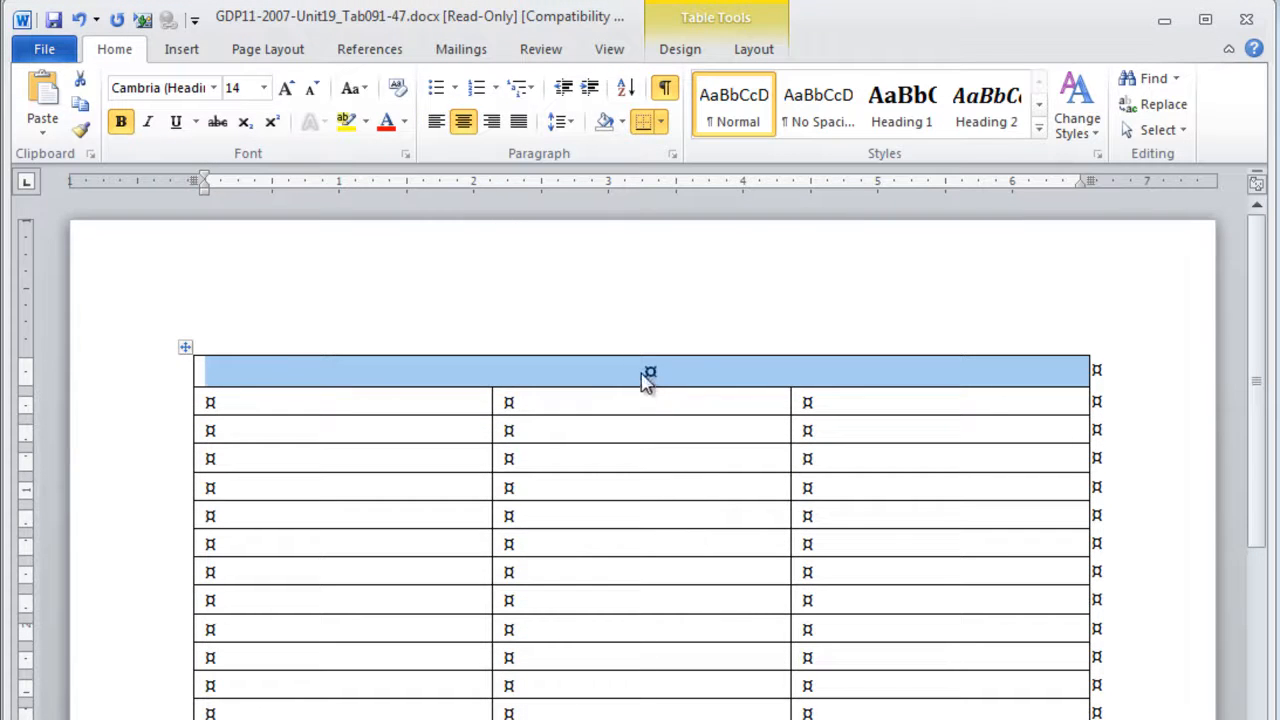
Add a blank paragraph at the start of the merged first row by way of a manual line break, and delete the line break
left_click(645, 379)
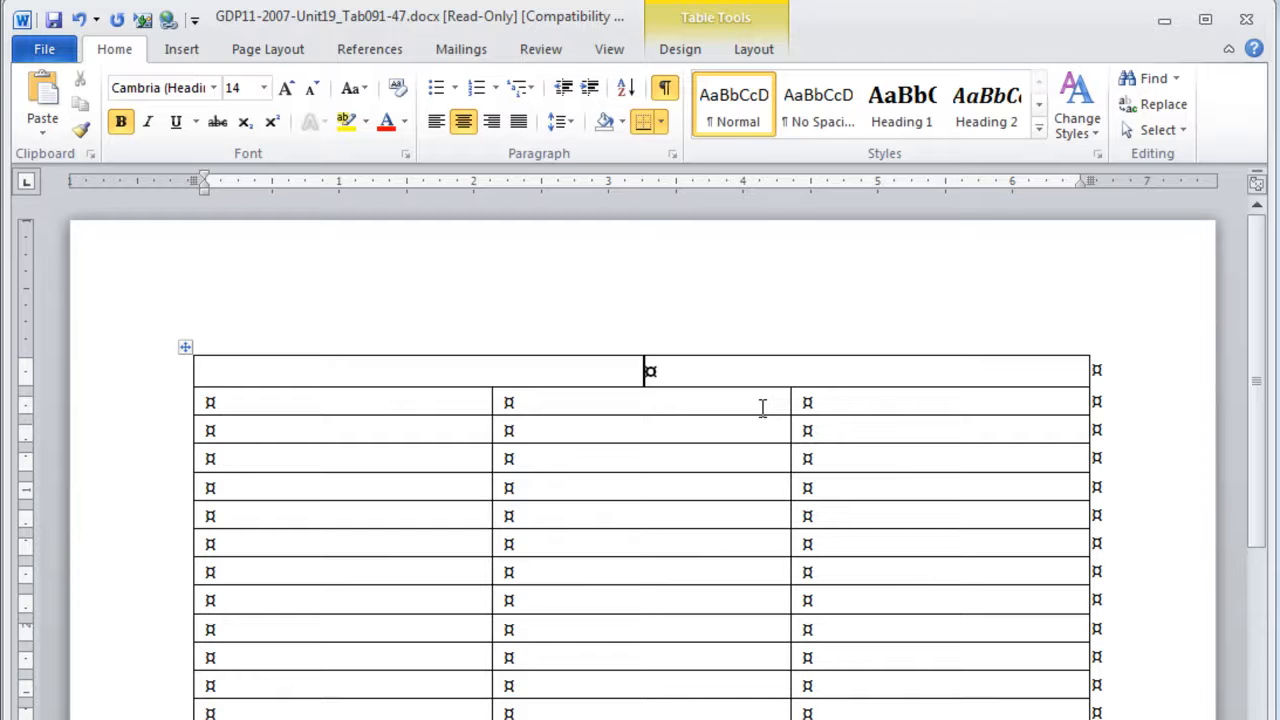
key("Return")
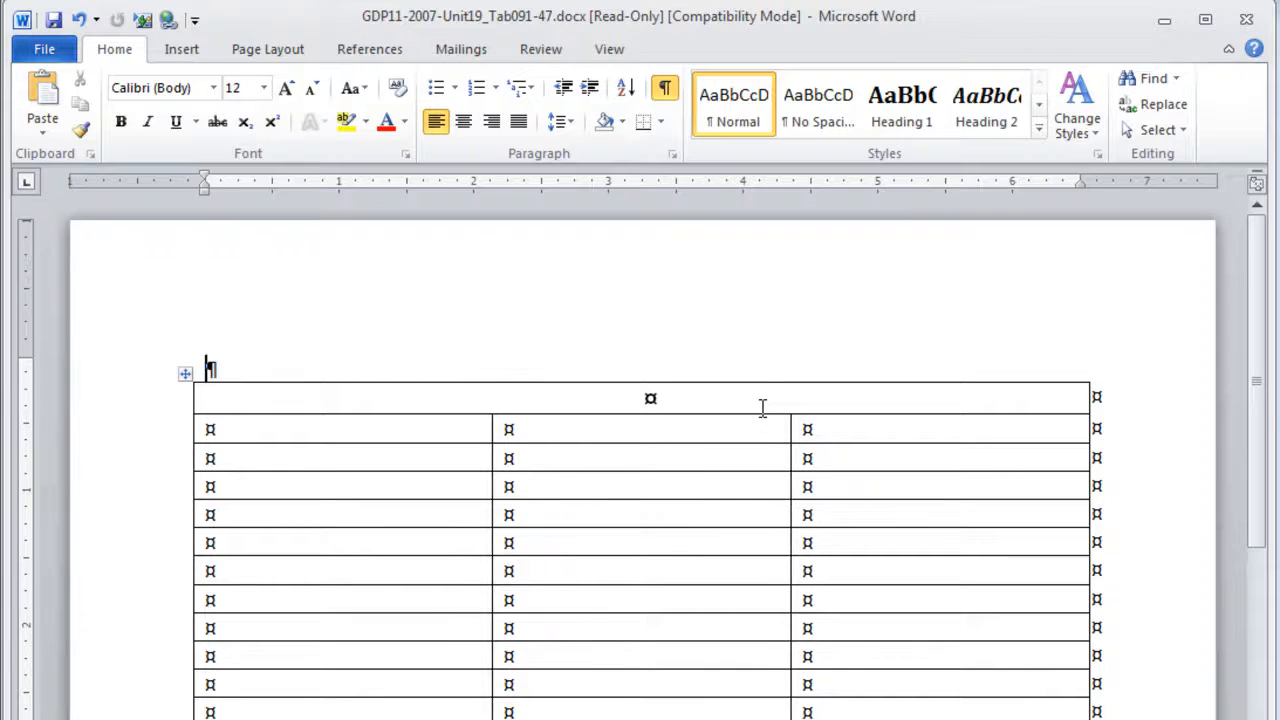
key("ctrl+z")
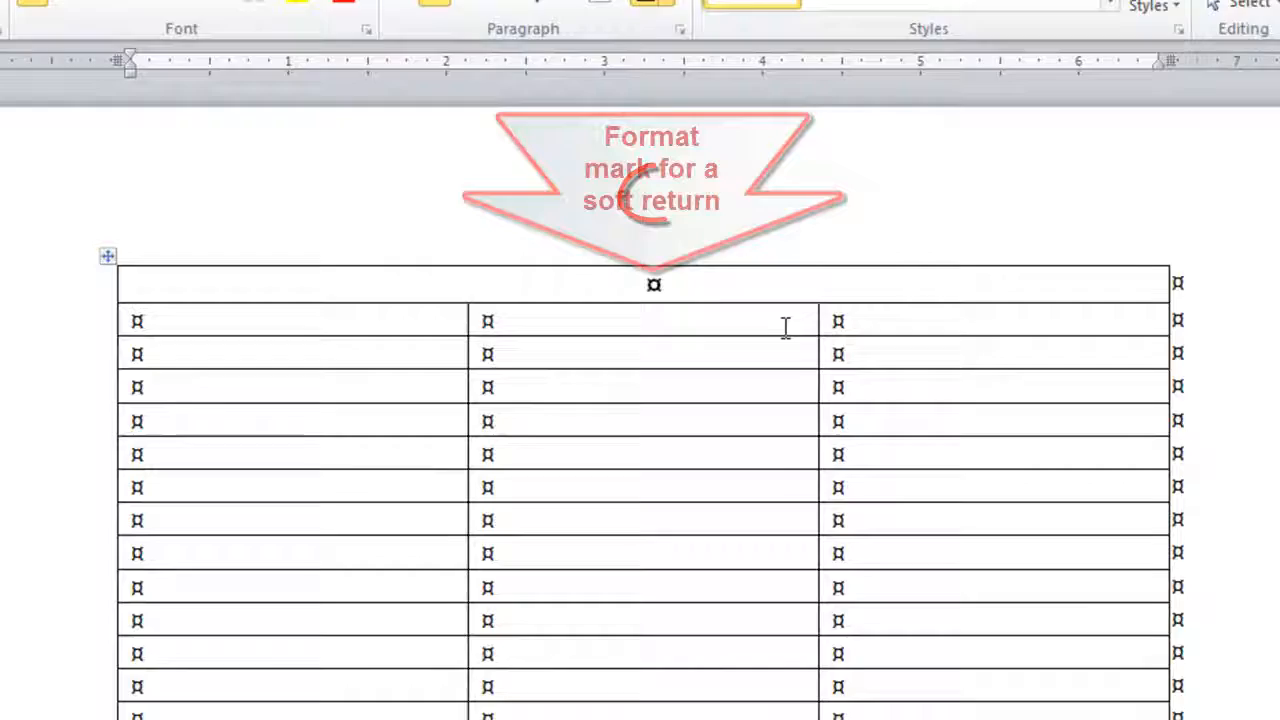
key("shift+Return")
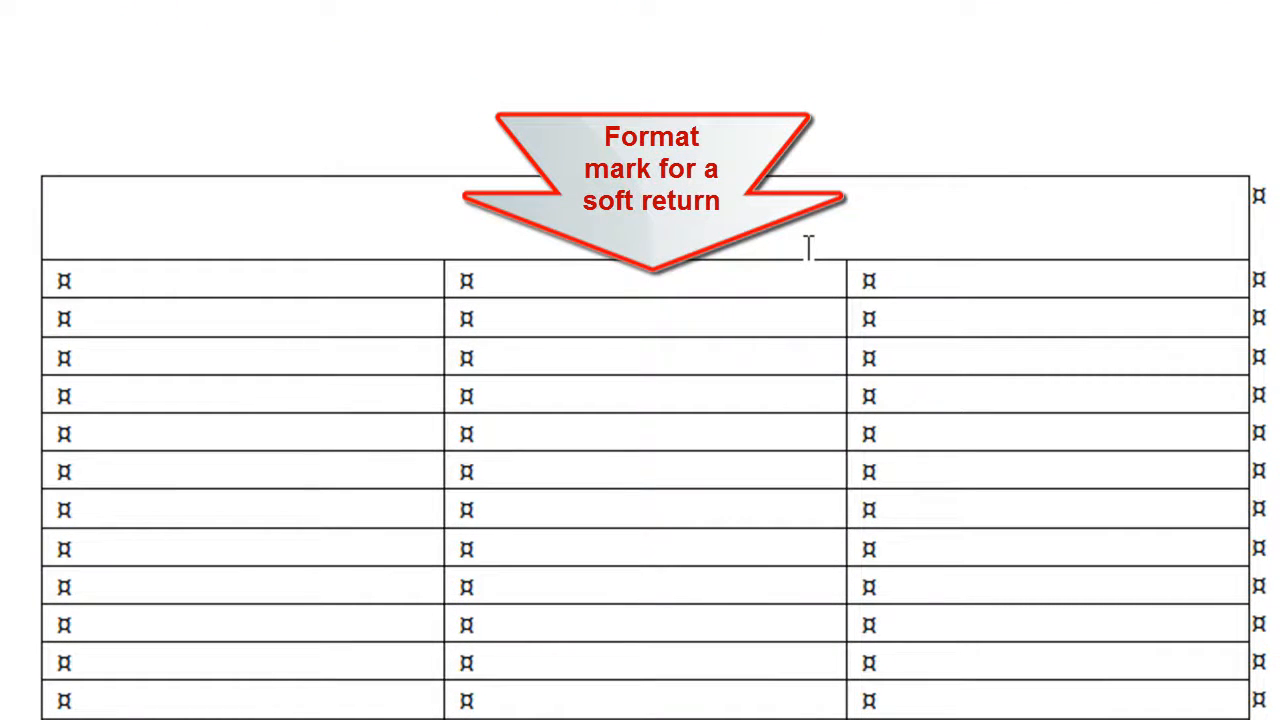
key("shift+Return")
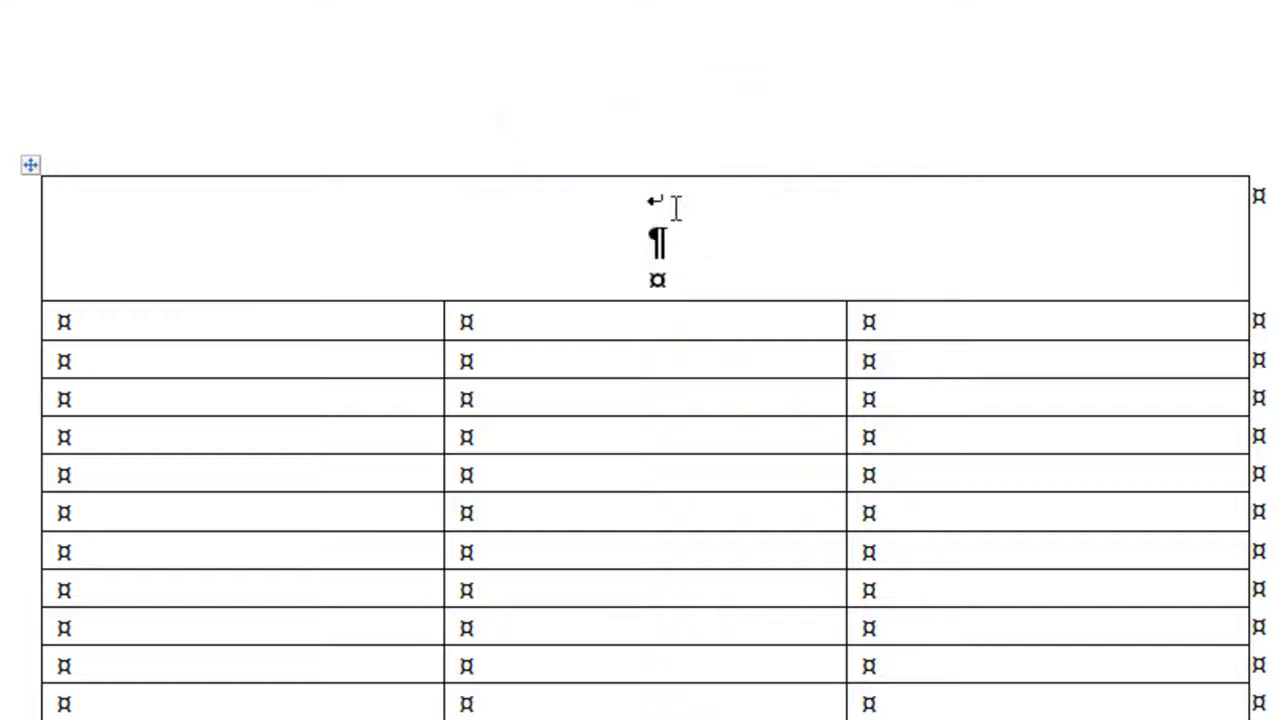
left_click(676, 208)
key("Delete")
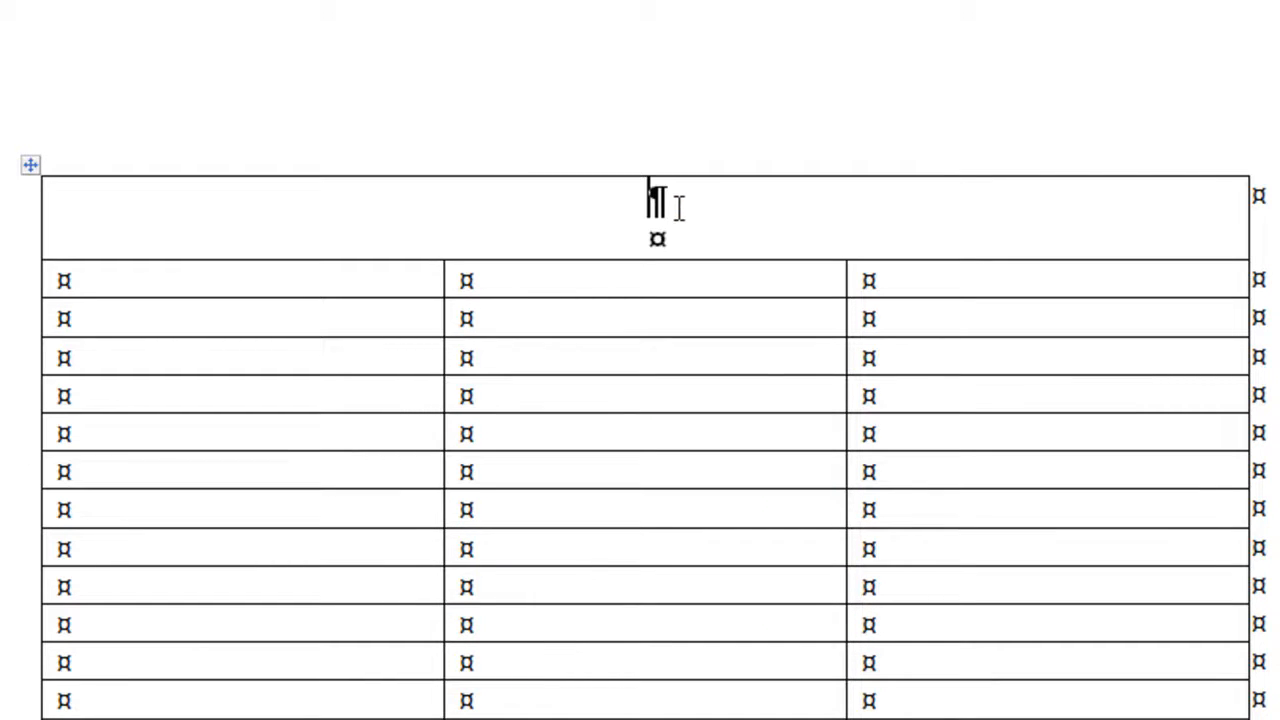
Enter the heading PATIENT INFORMATION on the second line of the first row, add a blank line below it, and move to row 2
left_click(657, 240)
type("PATIENT INFORMATION")
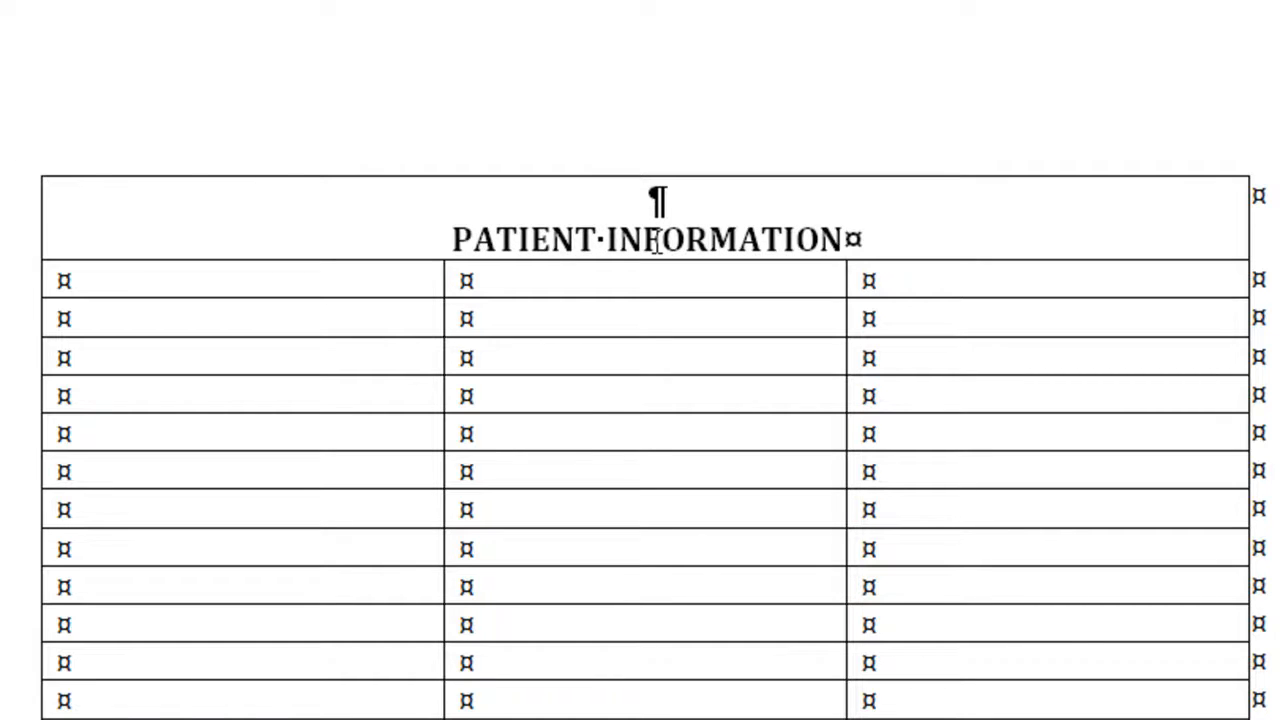
key("Return")
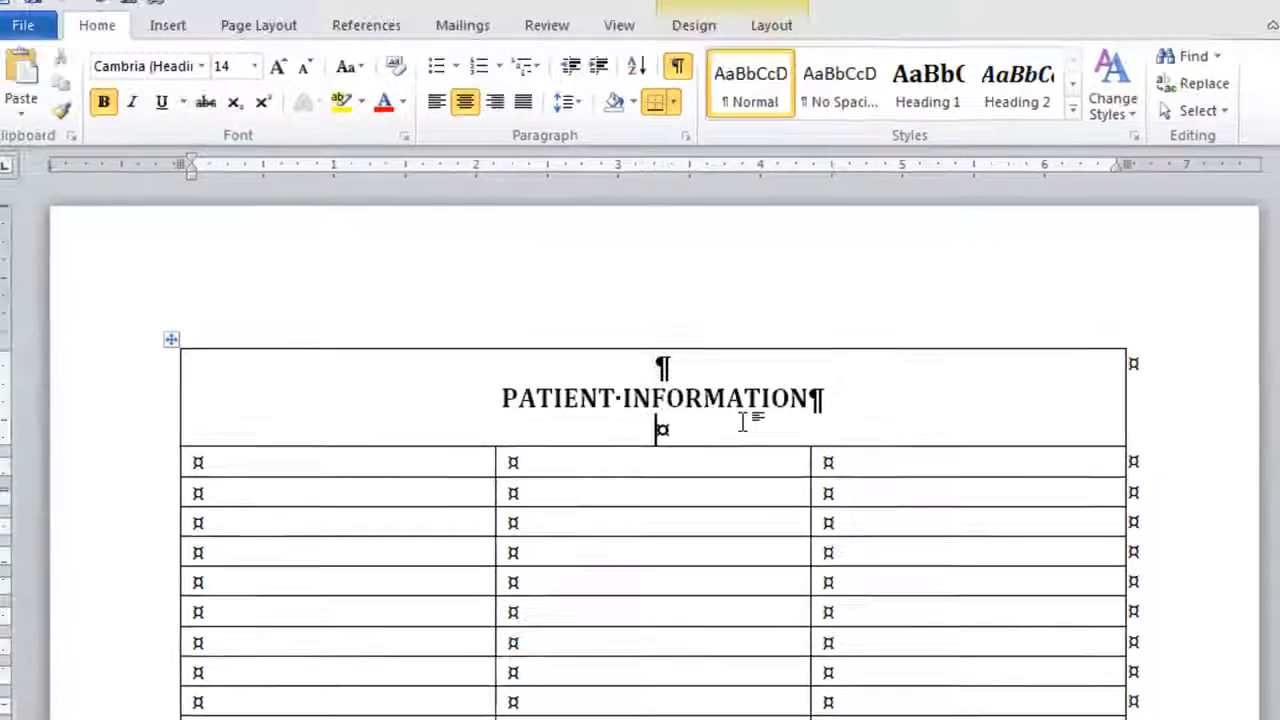
key("Tab")
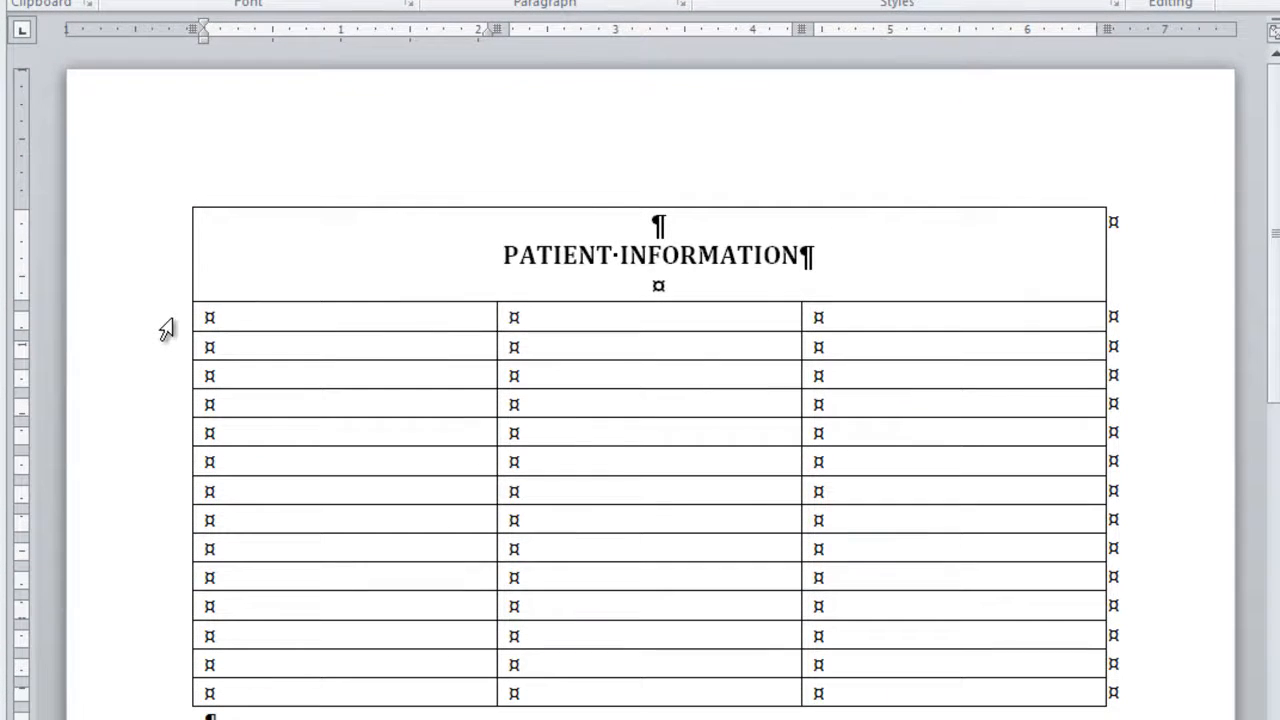
Merge the three cells of row 2 into one cell
left_click(168, 480)
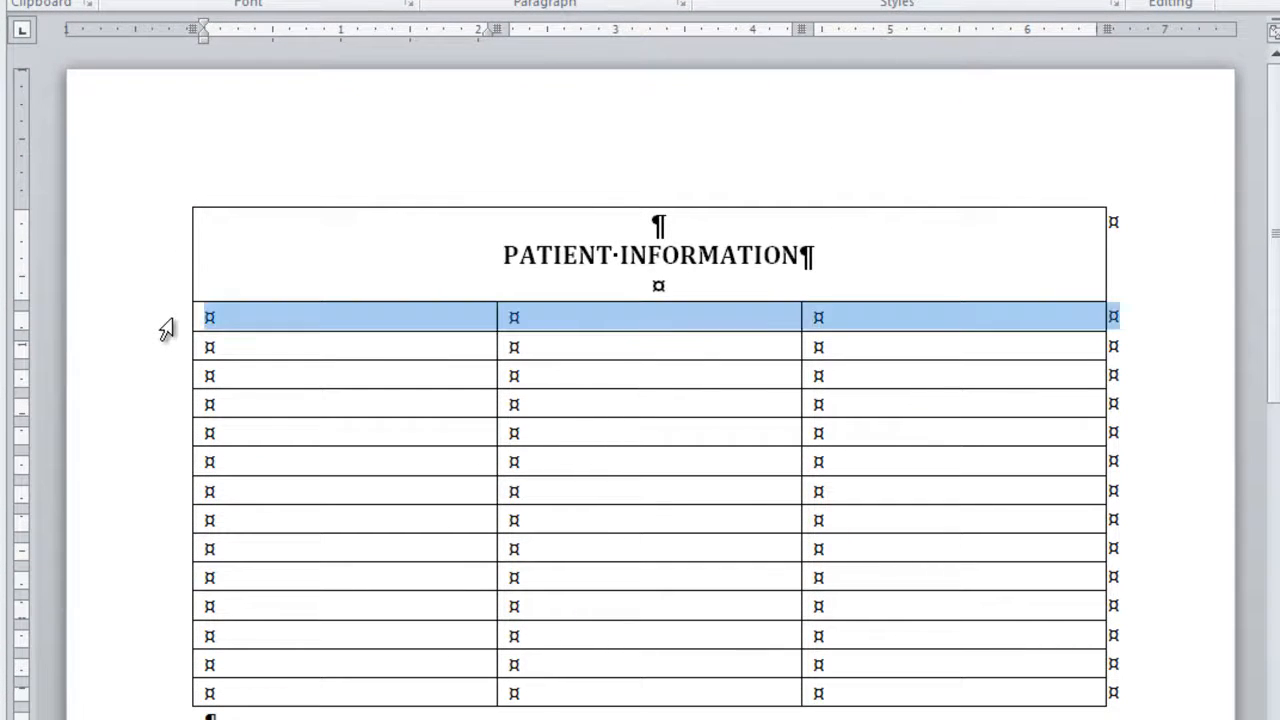
right_click(294, 327)
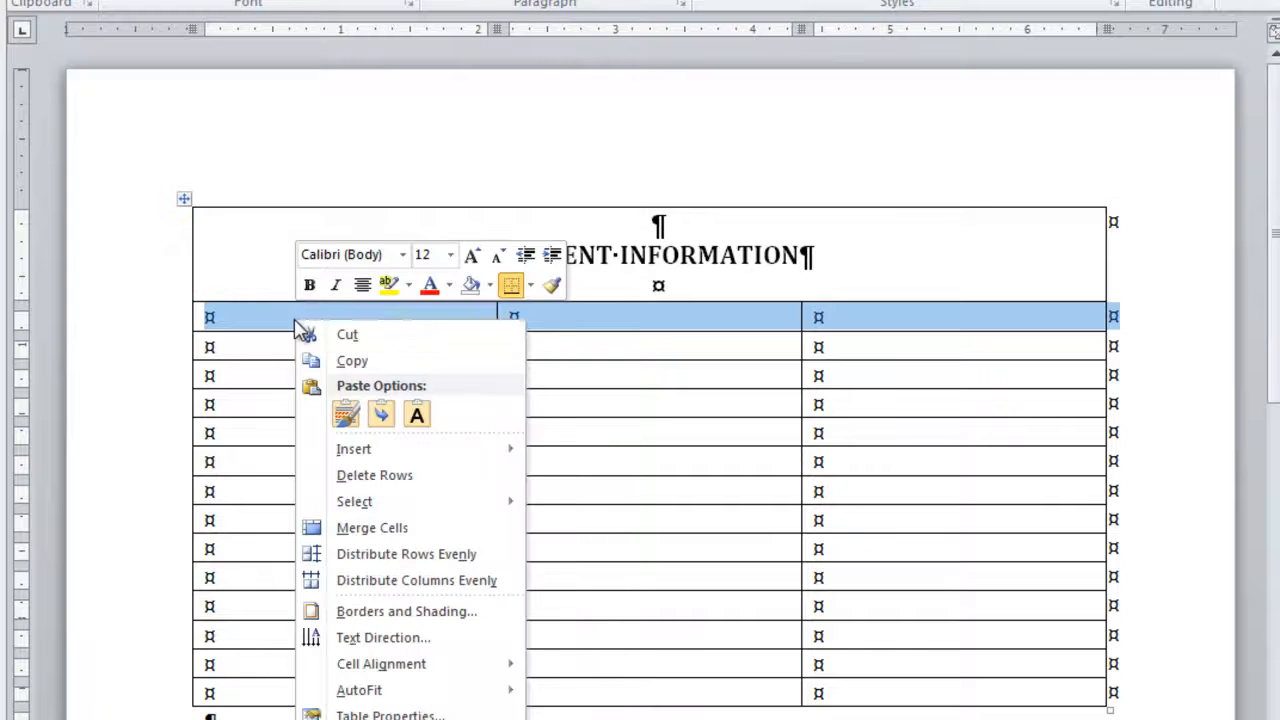
left_click(365, 527)
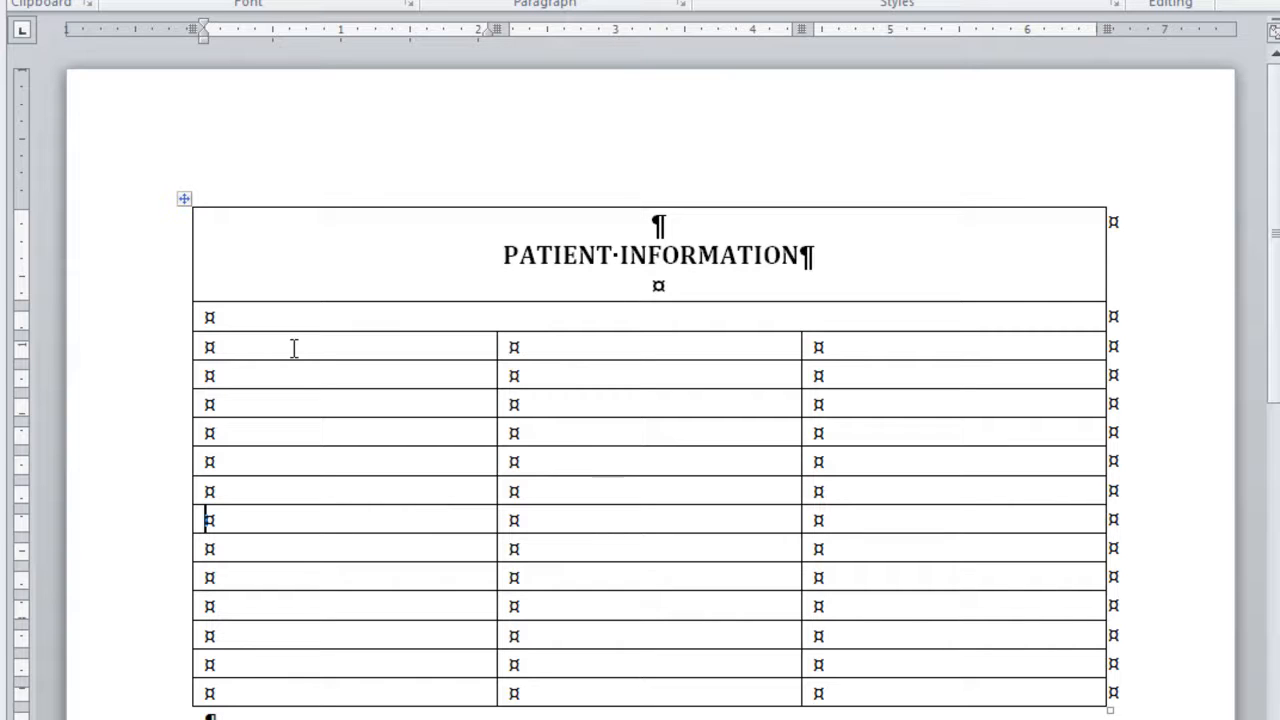
Merge the first two cells of row 3, and do the same separately in row 4
left_click_drag(318, 350, 525, 357)
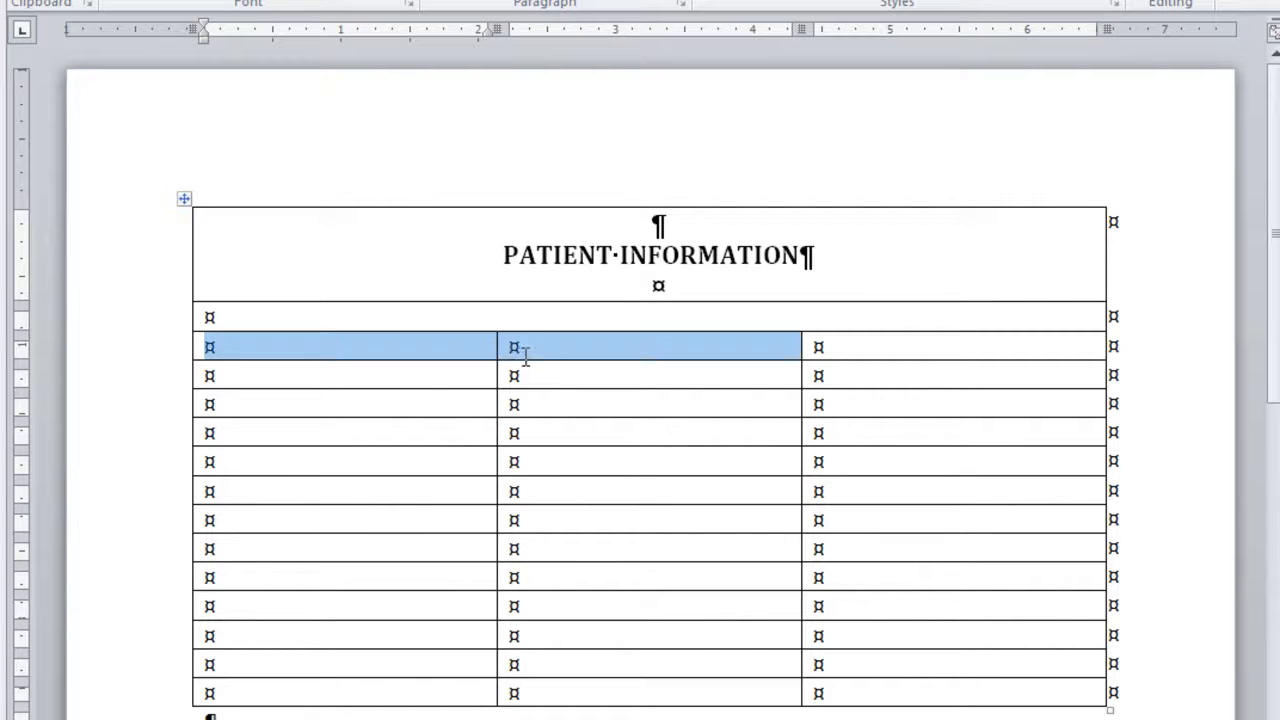
right_click(565, 356)
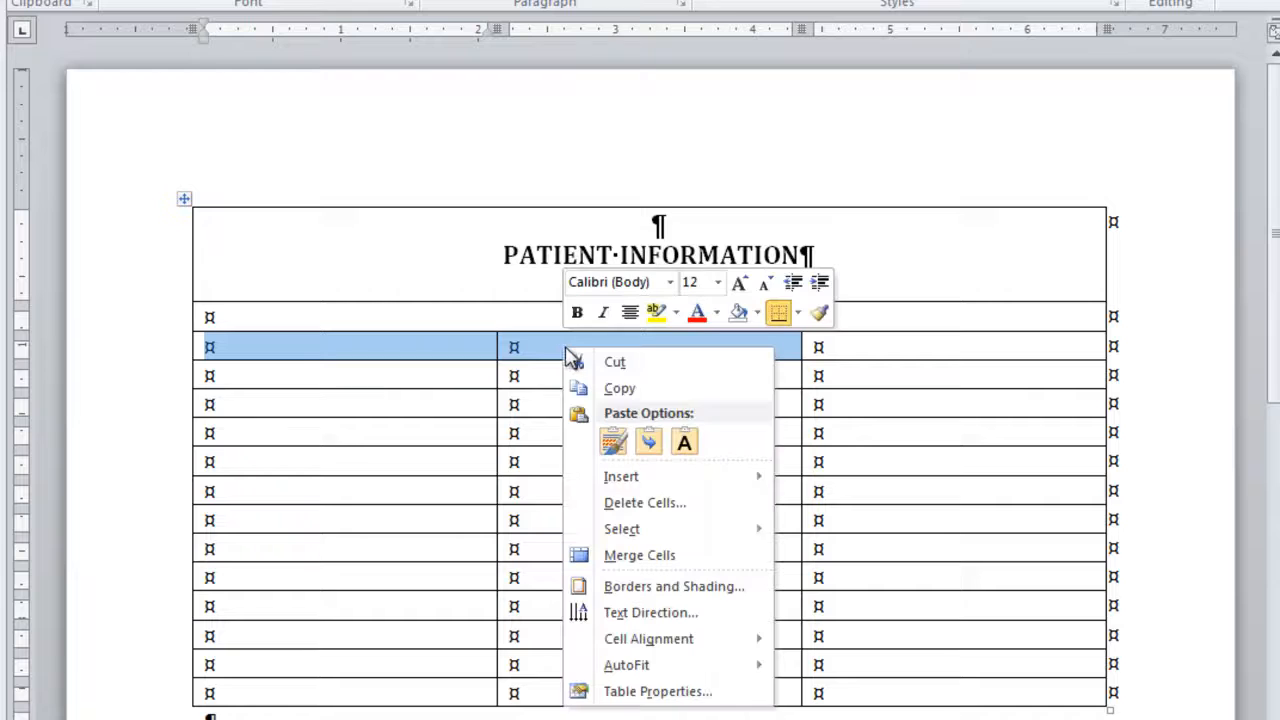
left_click(637, 557)
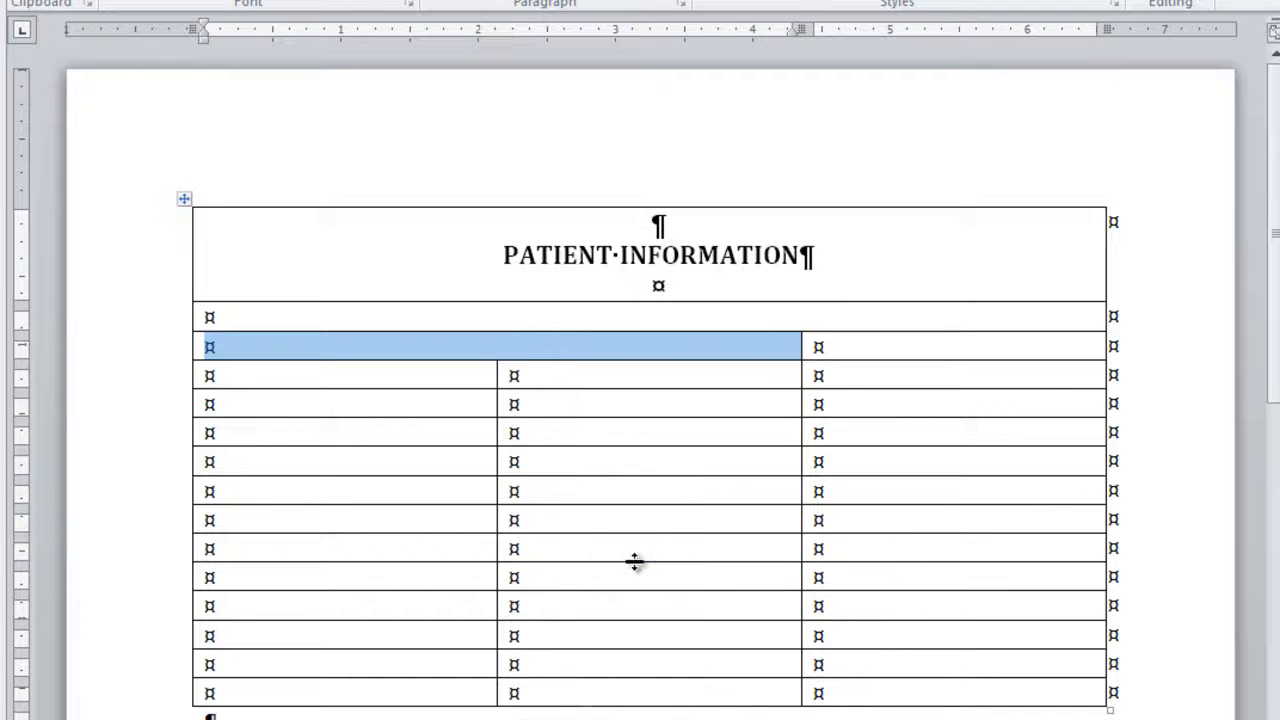
left_click(371, 382)
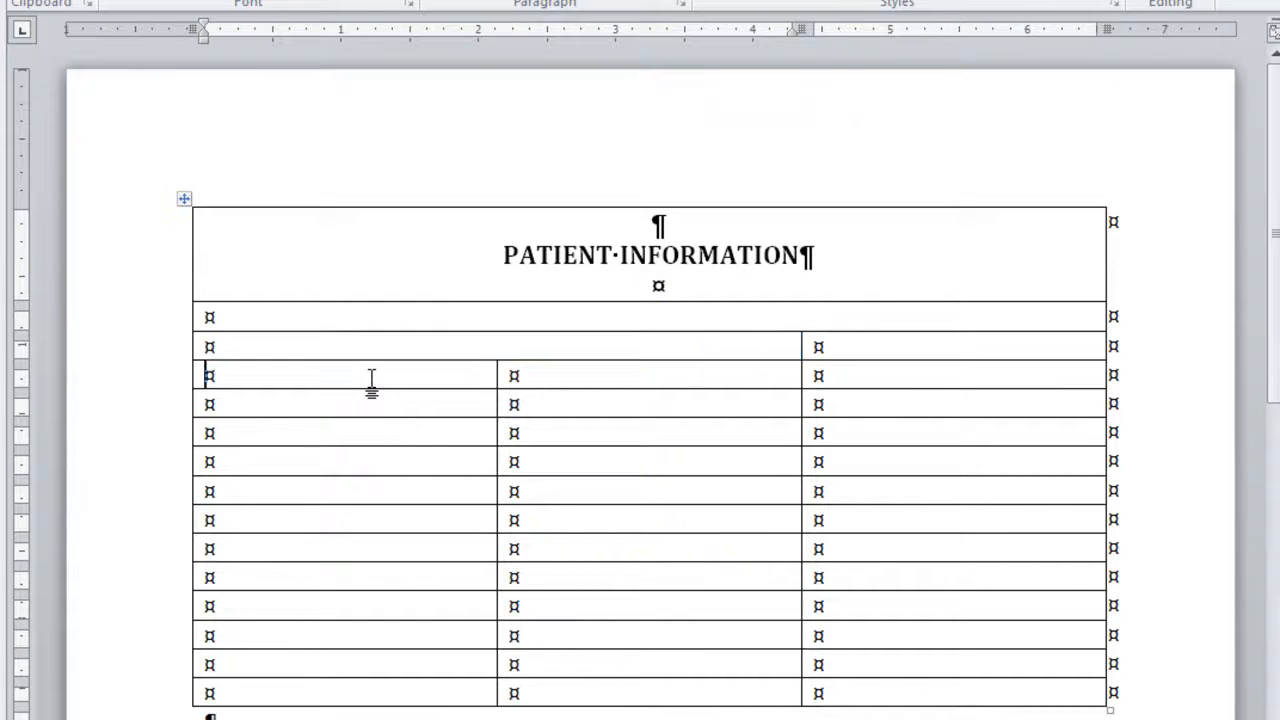
left_click_drag(371, 382, 592, 378)
right_click(592, 378)
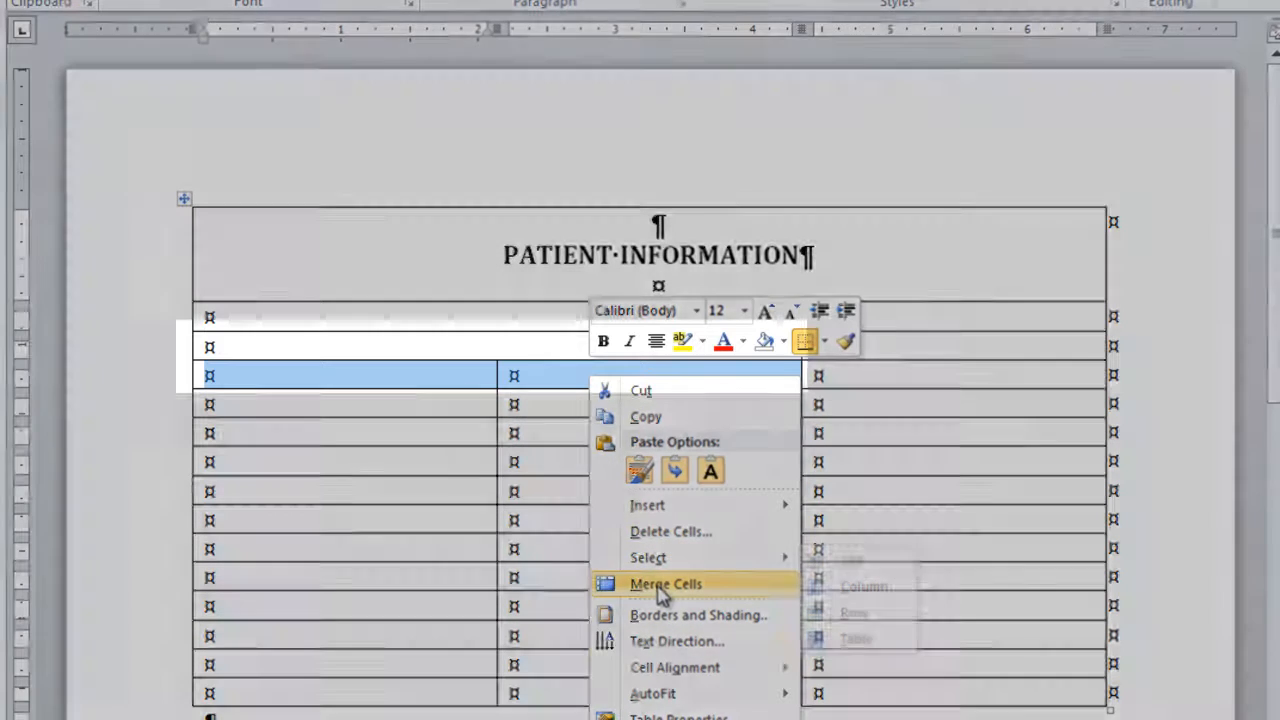
left_click(660, 585)
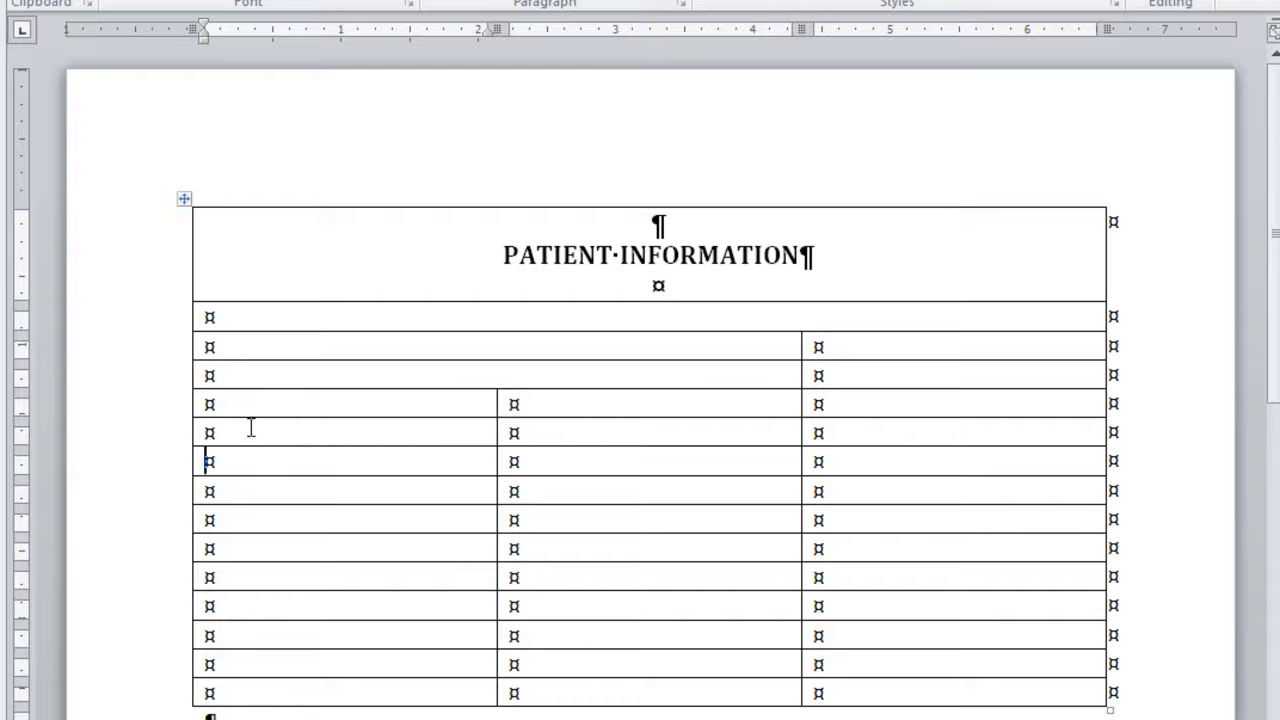
Merge the three cells of row 6 into one cell
left_click(175, 440)
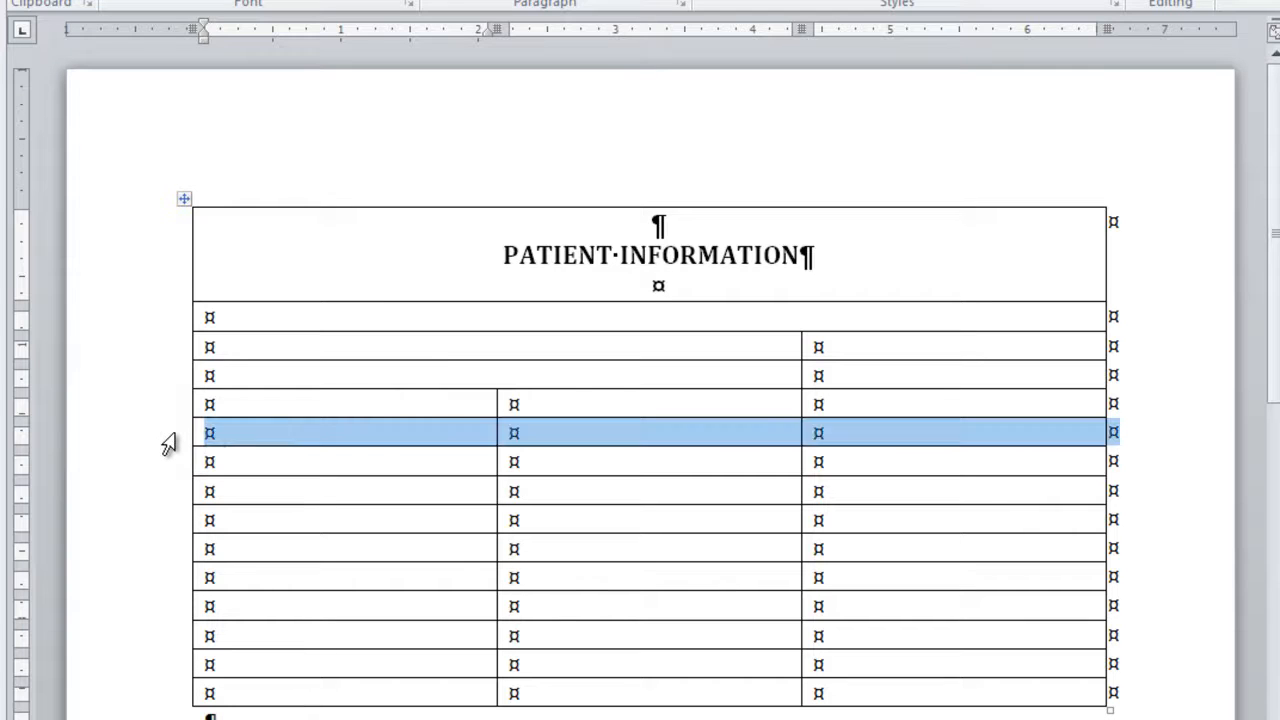
right_click(255, 443)
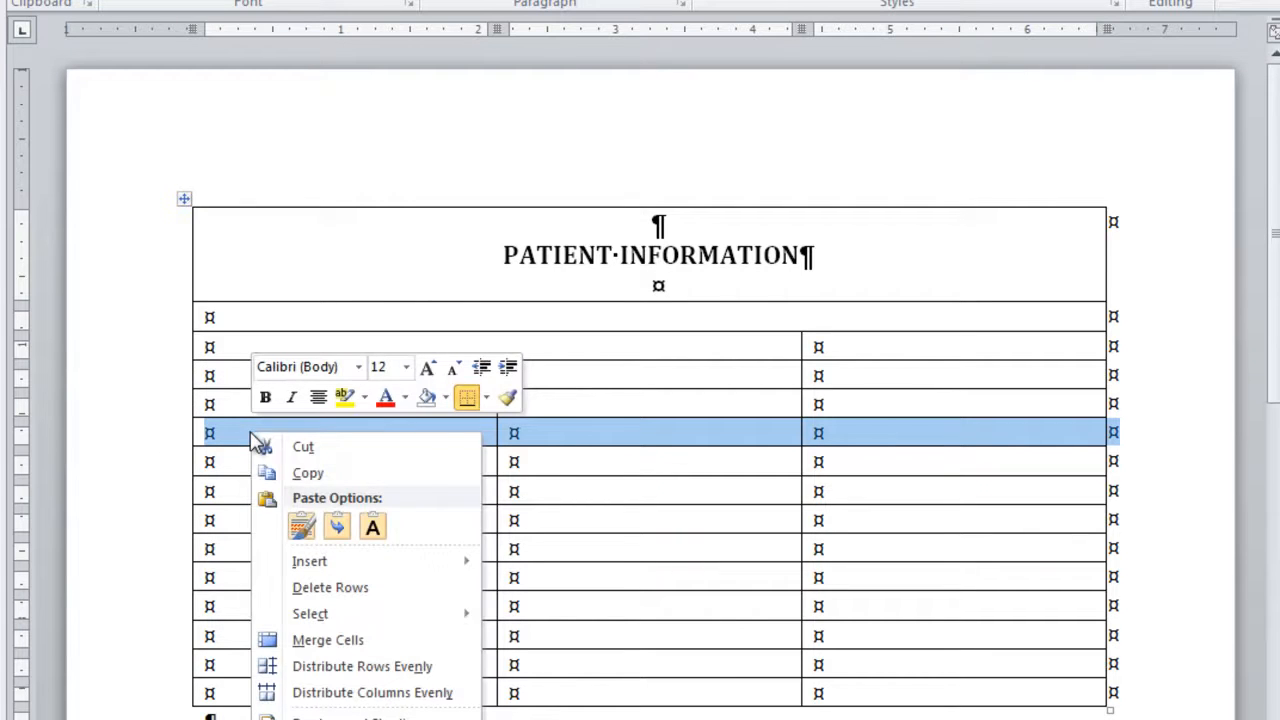
left_click(318, 639)
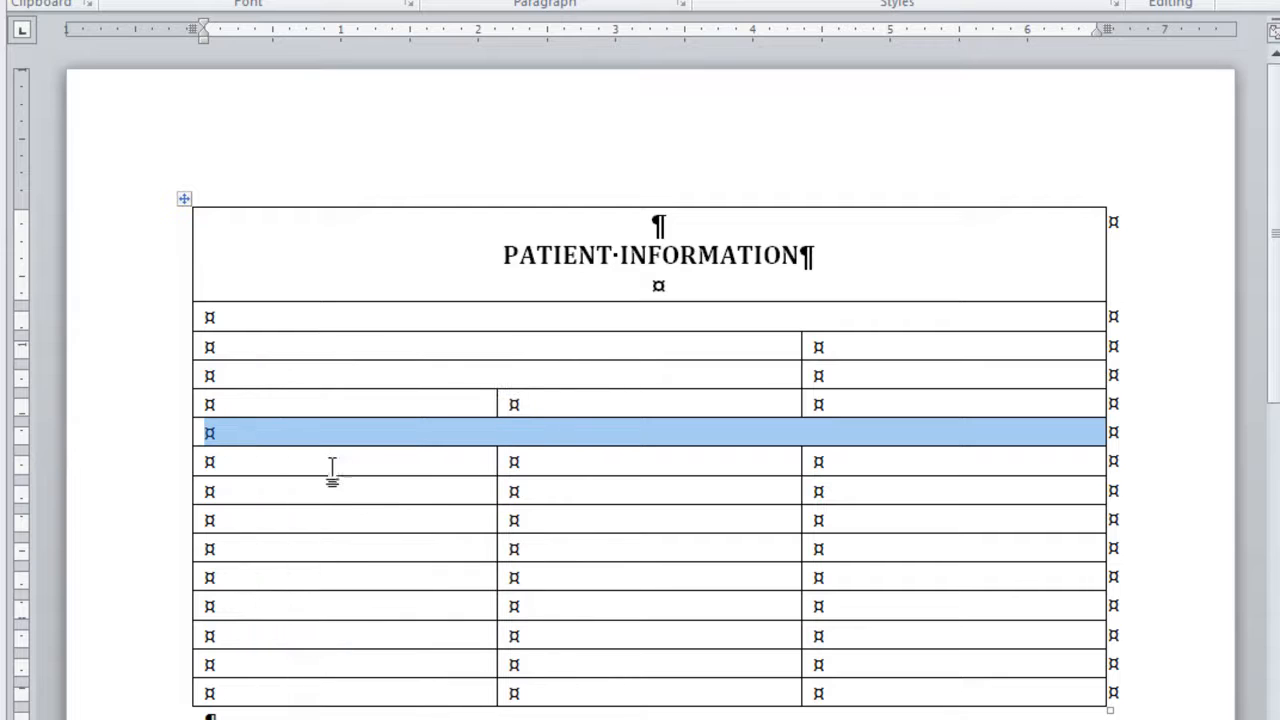
Merge the three cells of row 7 into one cell, and do the same separately in row 8
left_click(148, 470)
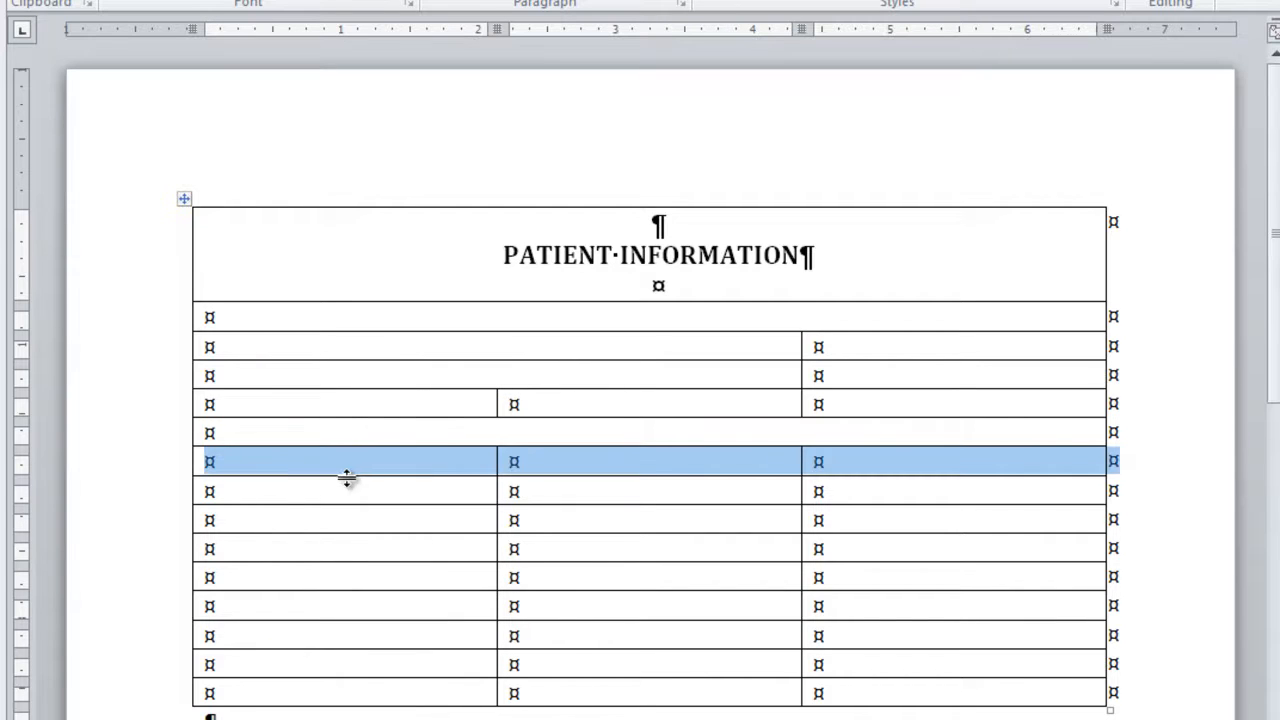
right_click(419, 470)
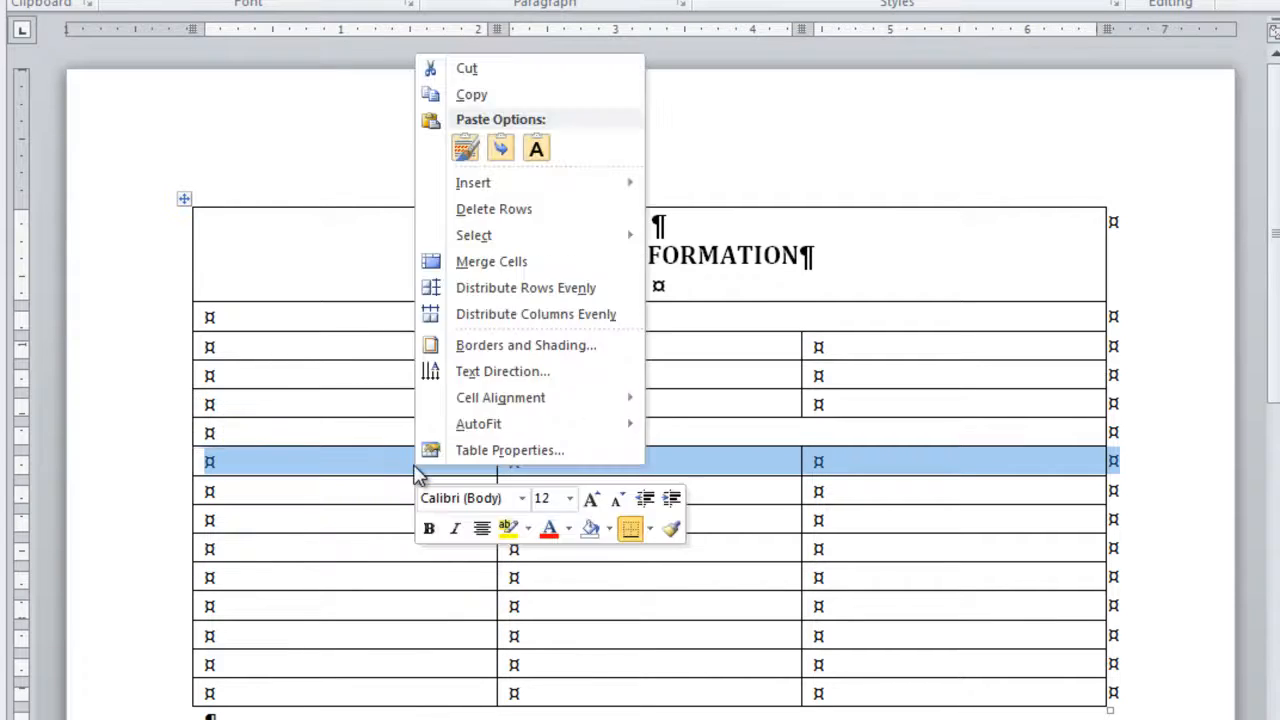
left_click(440, 263)
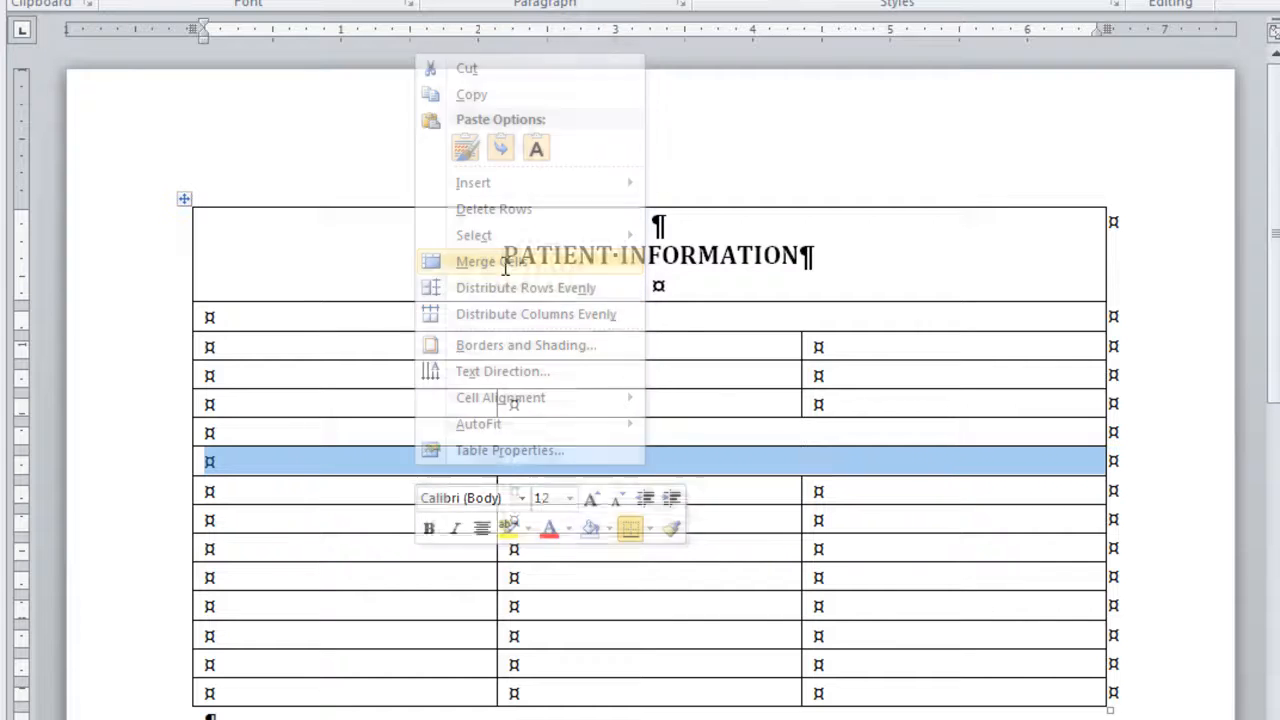
left_click(148, 490)
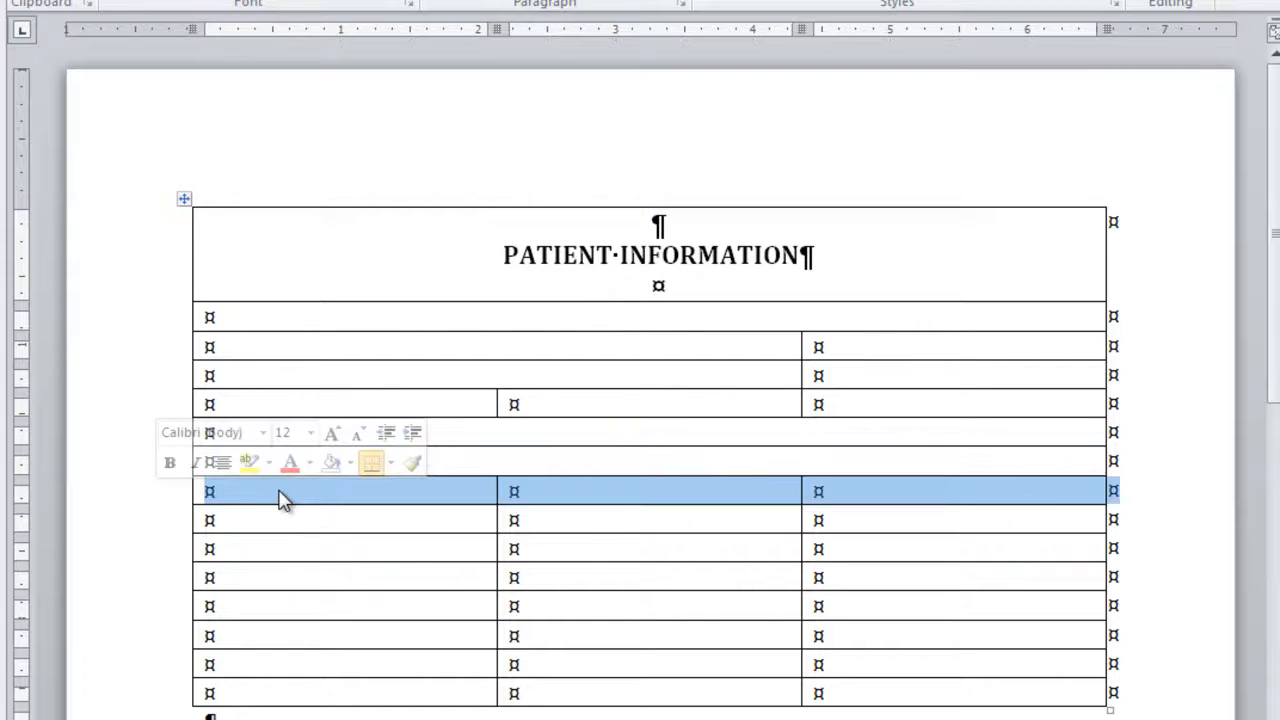
right_click(278, 498)
left_click(386, 287)
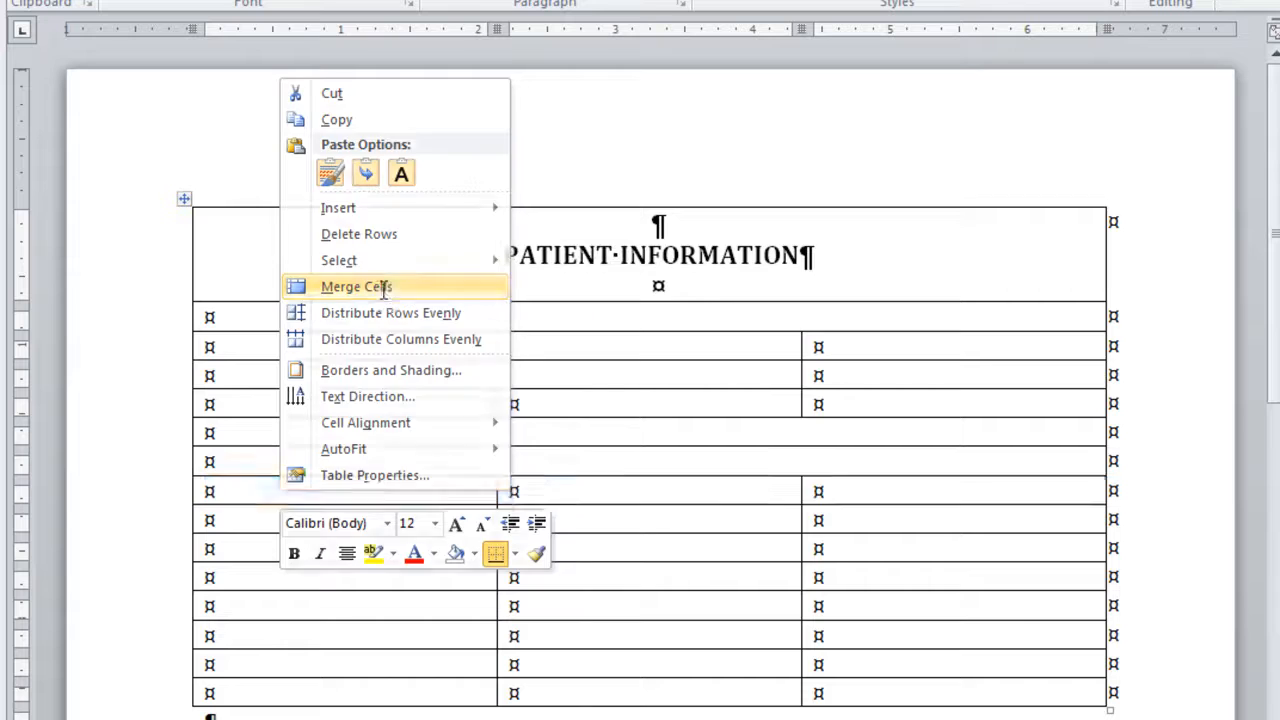
Merge the first two cells of row 9 into one cell
left_click_drag(260, 519, 560, 531)
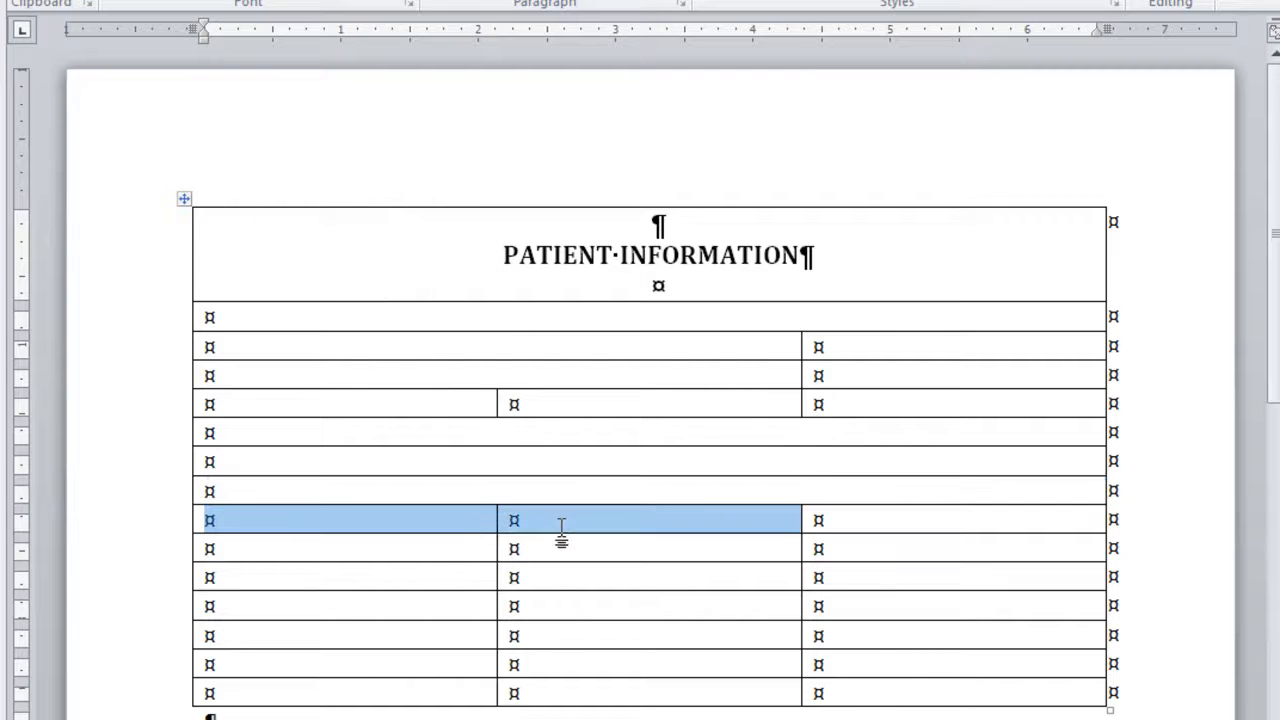
right_click(560, 531)
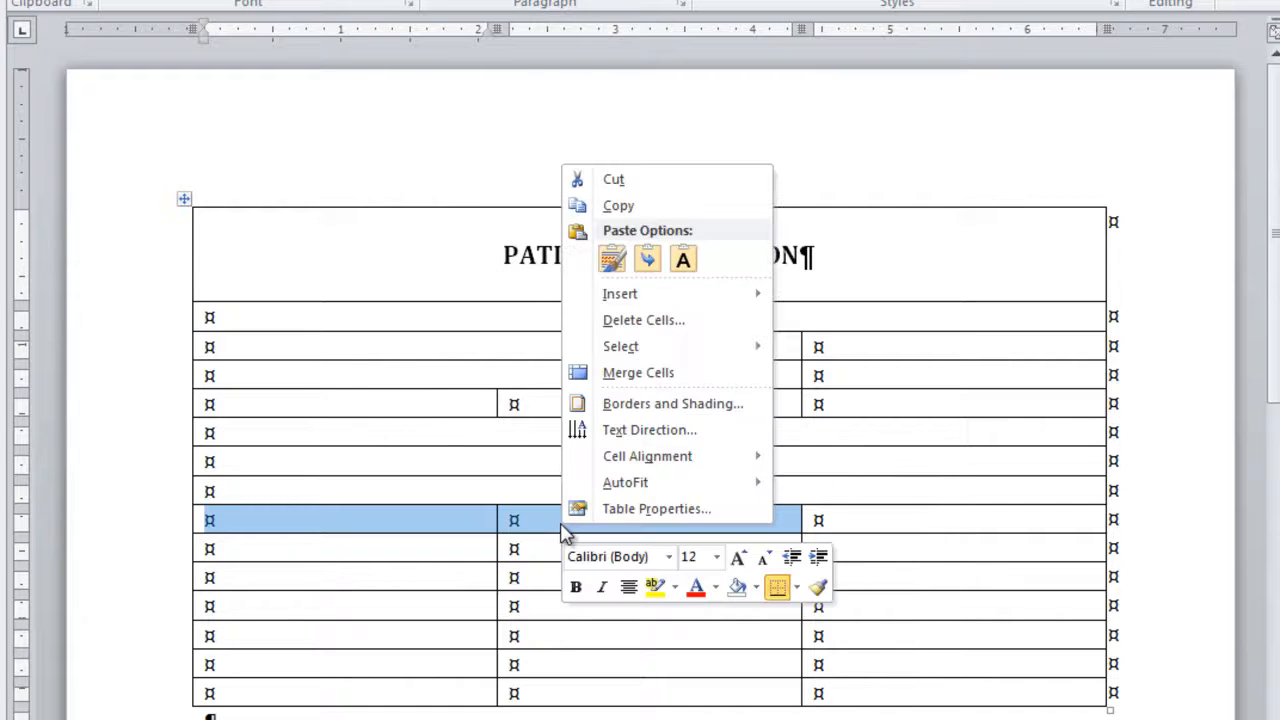
left_click(640, 376)
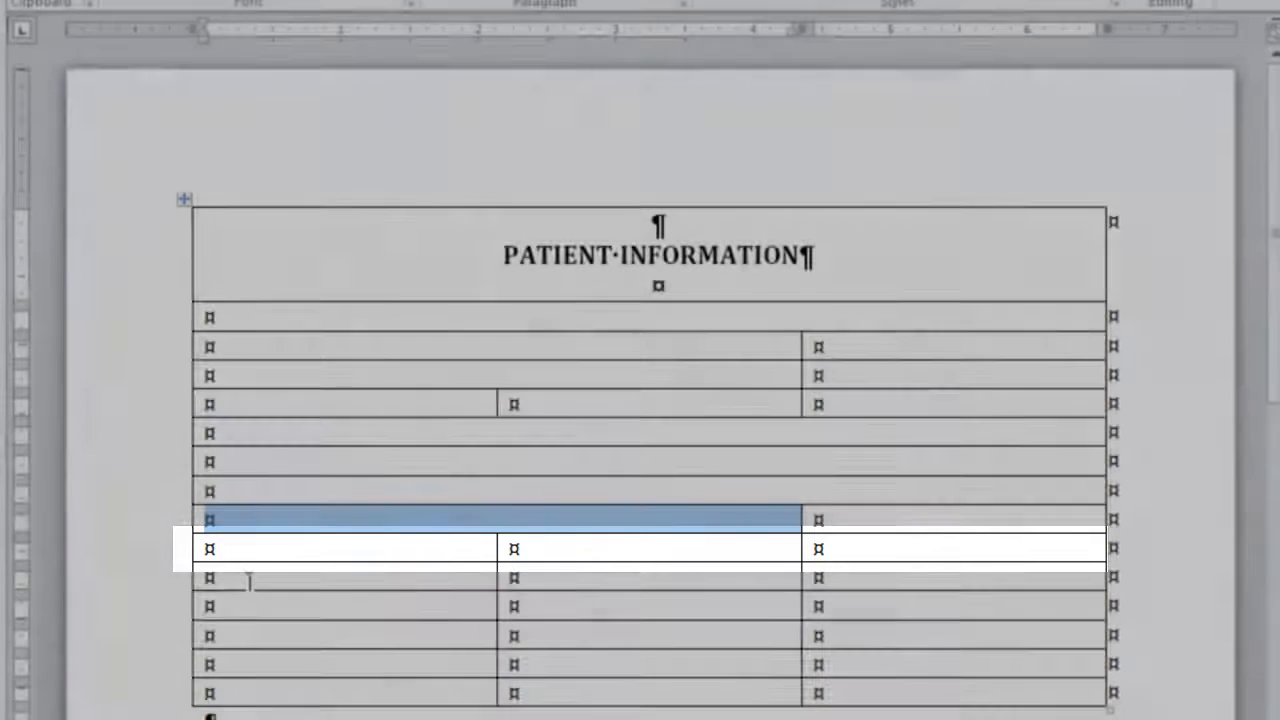
Merge the three cells into one cell in each of rows 11, 12 and 13, one row at a time
left_click(165, 578)
right_click(323, 590)
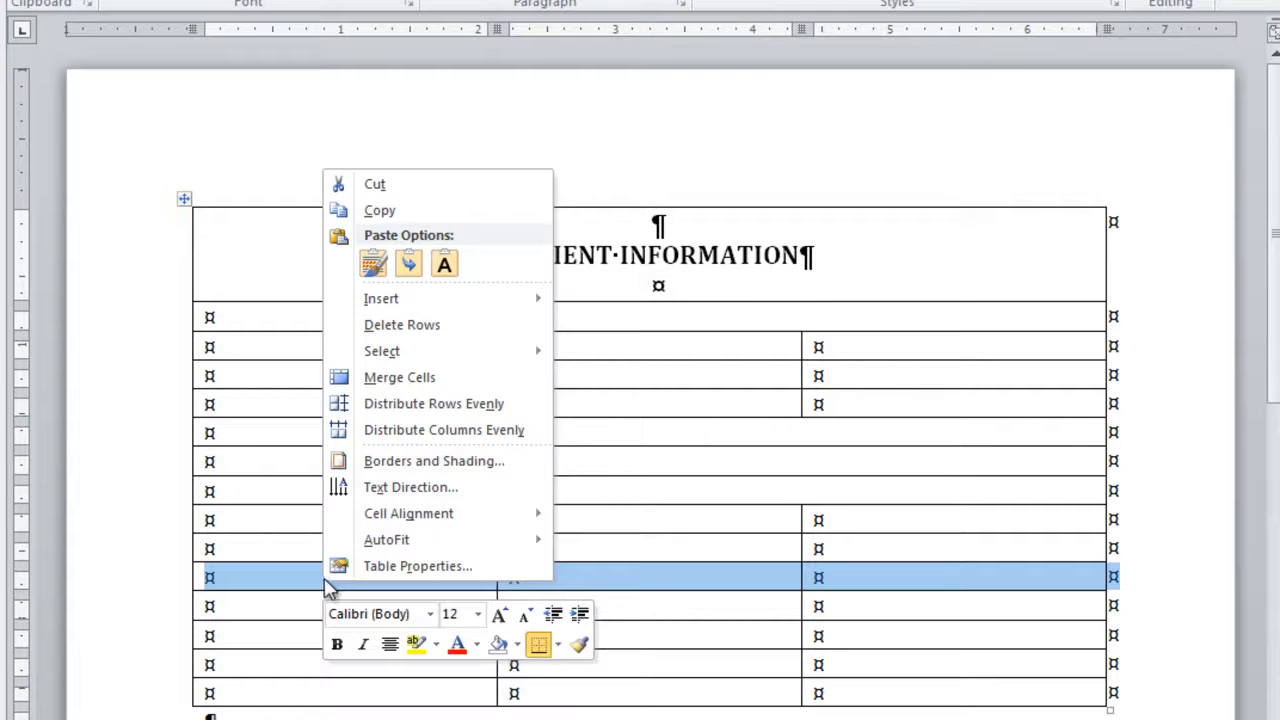
left_click(420, 378)
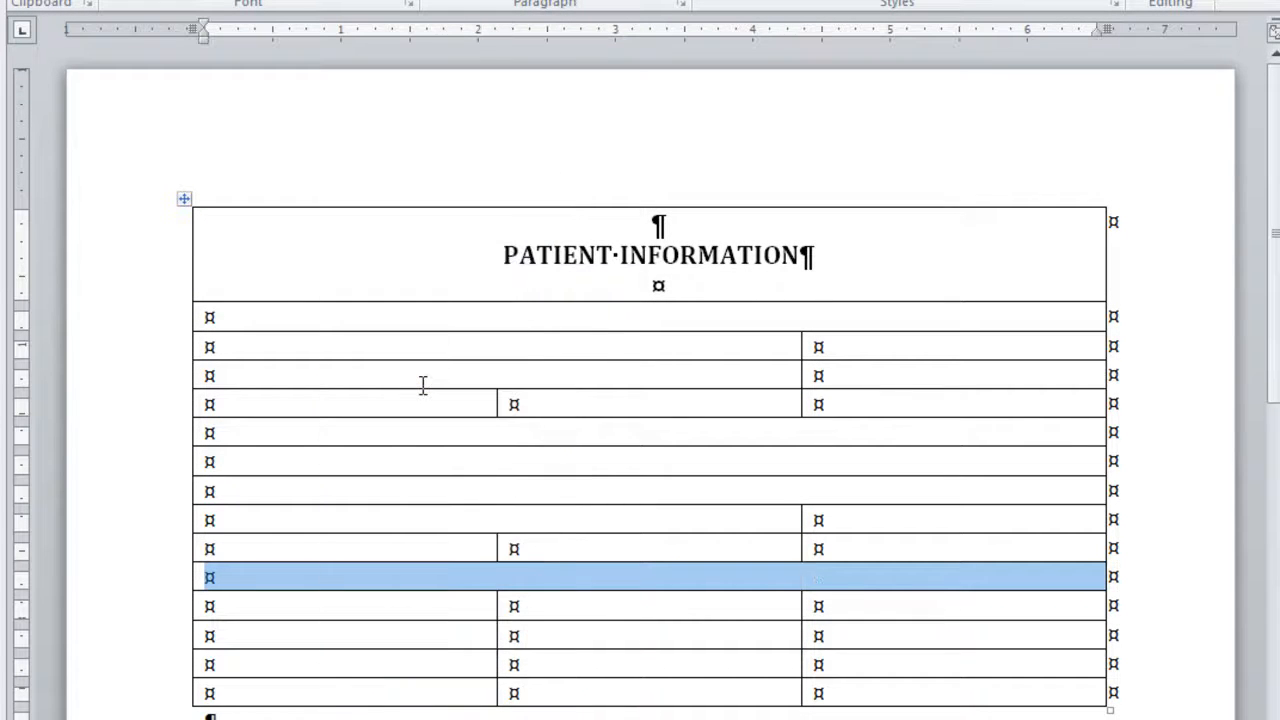
left_click(155, 608)
right_click(168, 610)
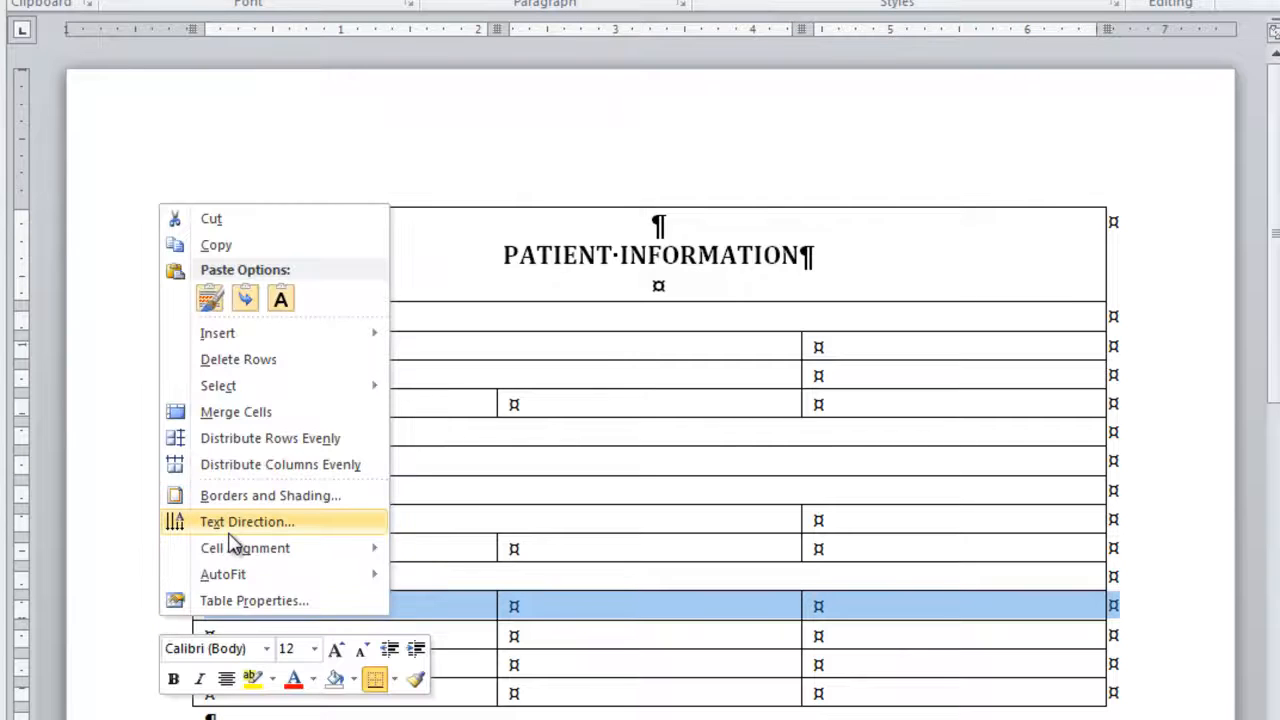
left_click(244, 414)
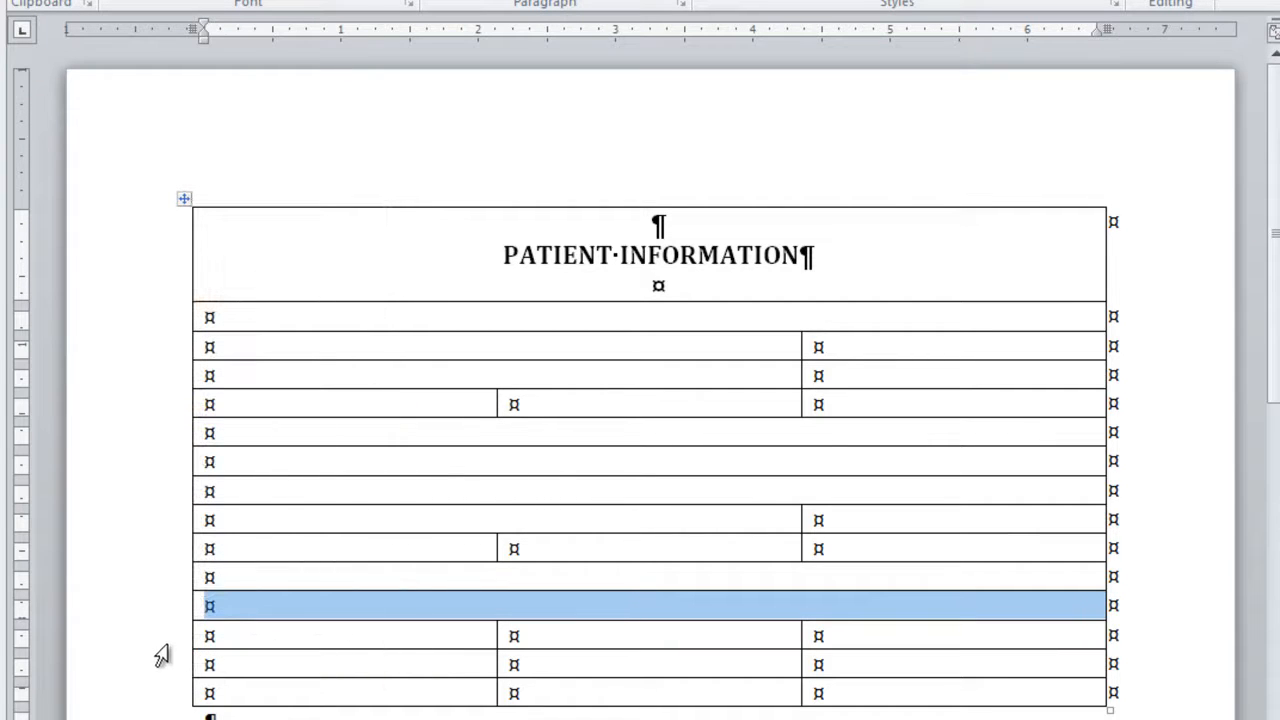
left_click(160, 642)
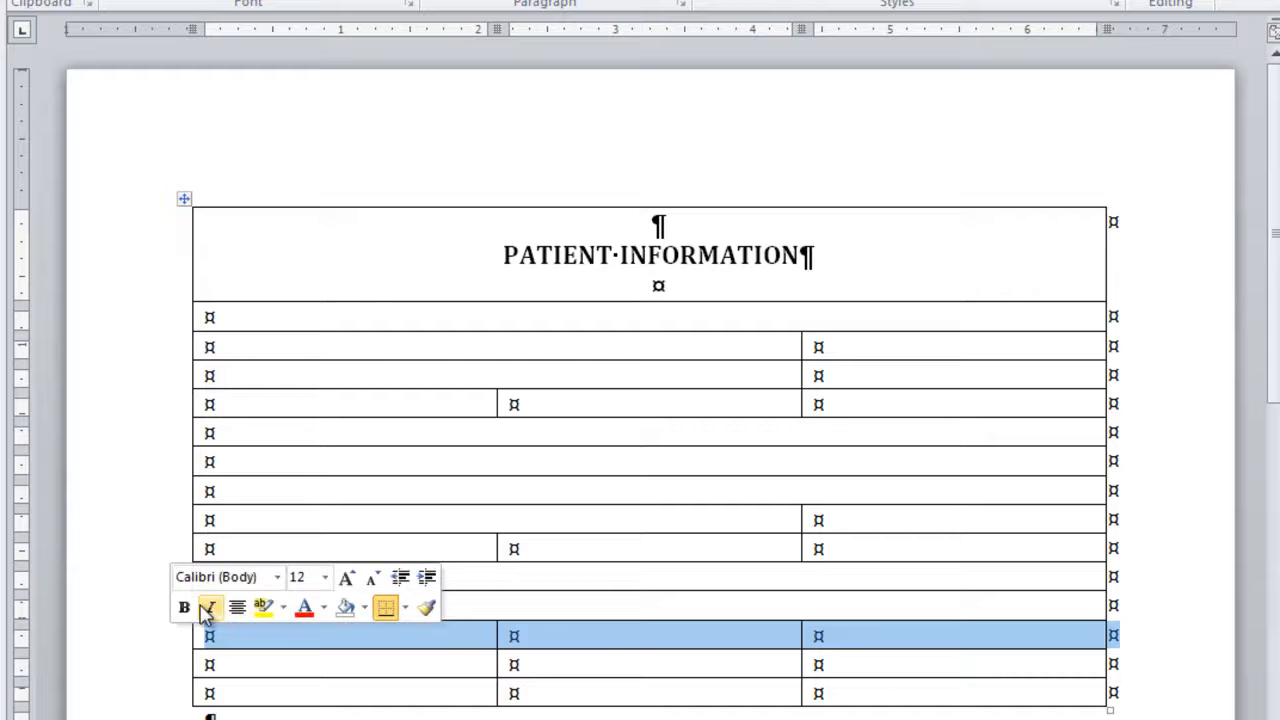
right_click(250, 640)
left_click(333, 429)
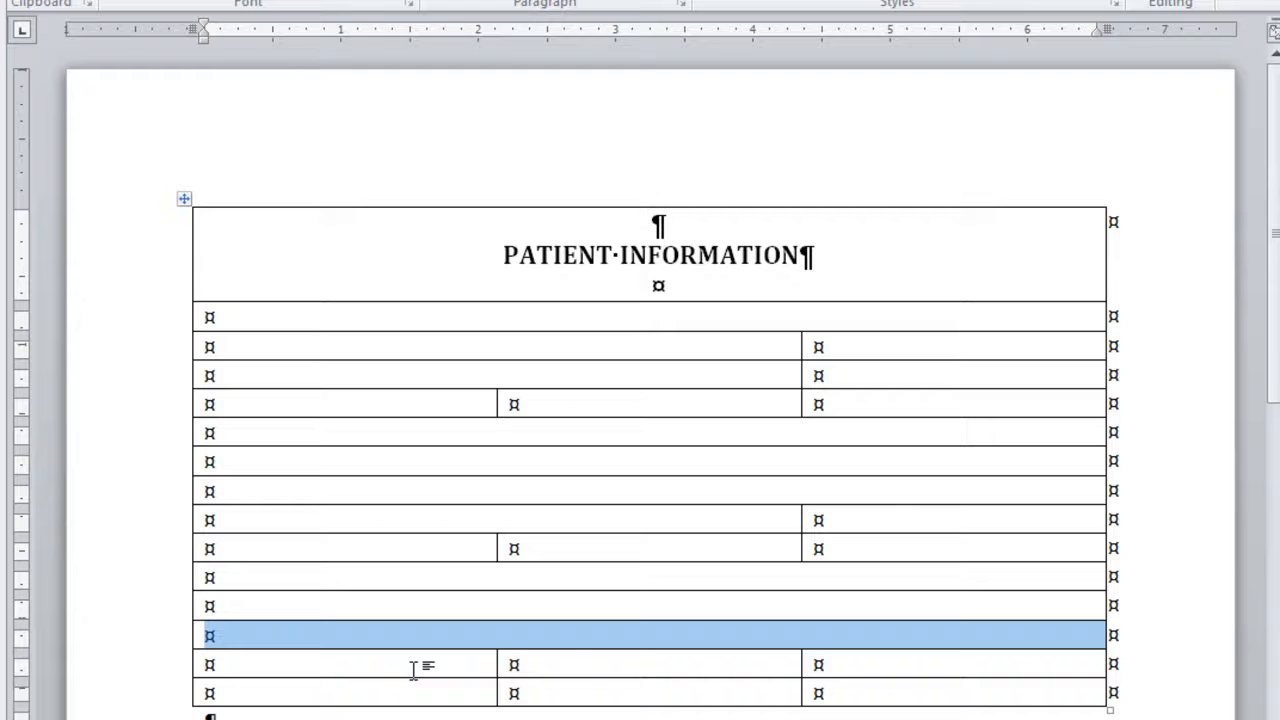
Merge the first two cells of row 14, and do the same separately in row 15
left_click(425, 667)
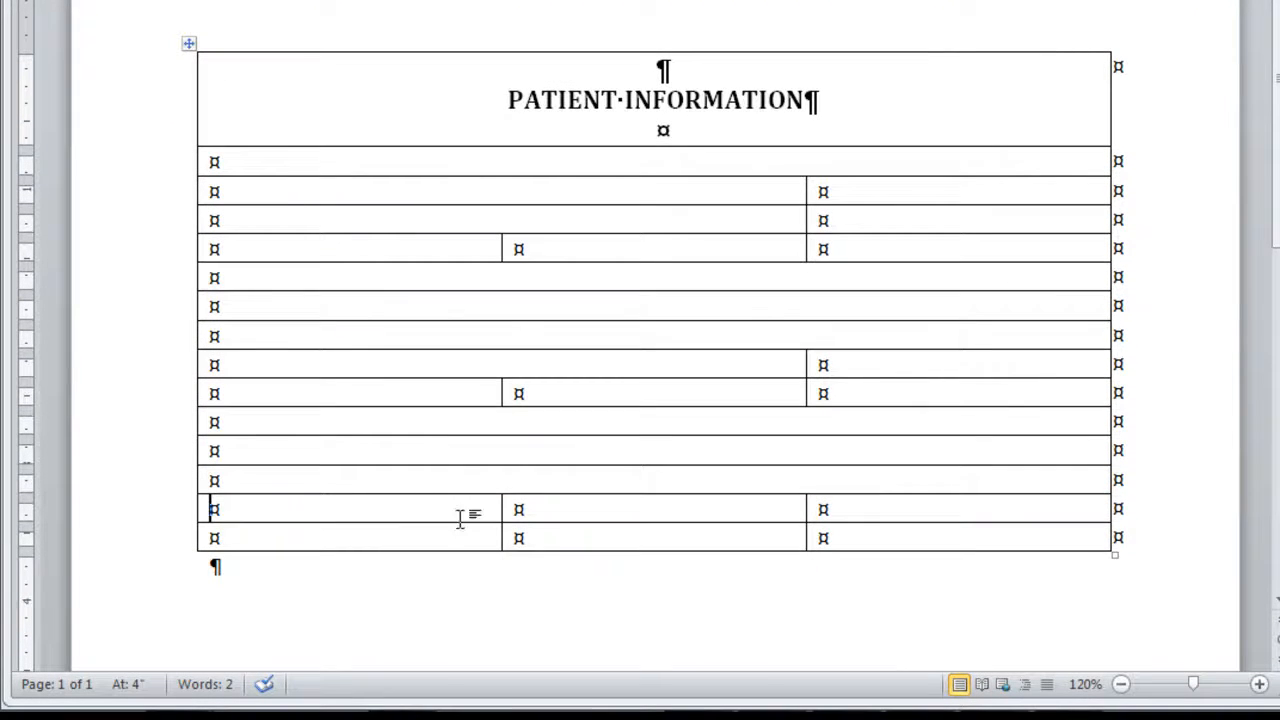
left_click_drag(460, 518, 560, 511)
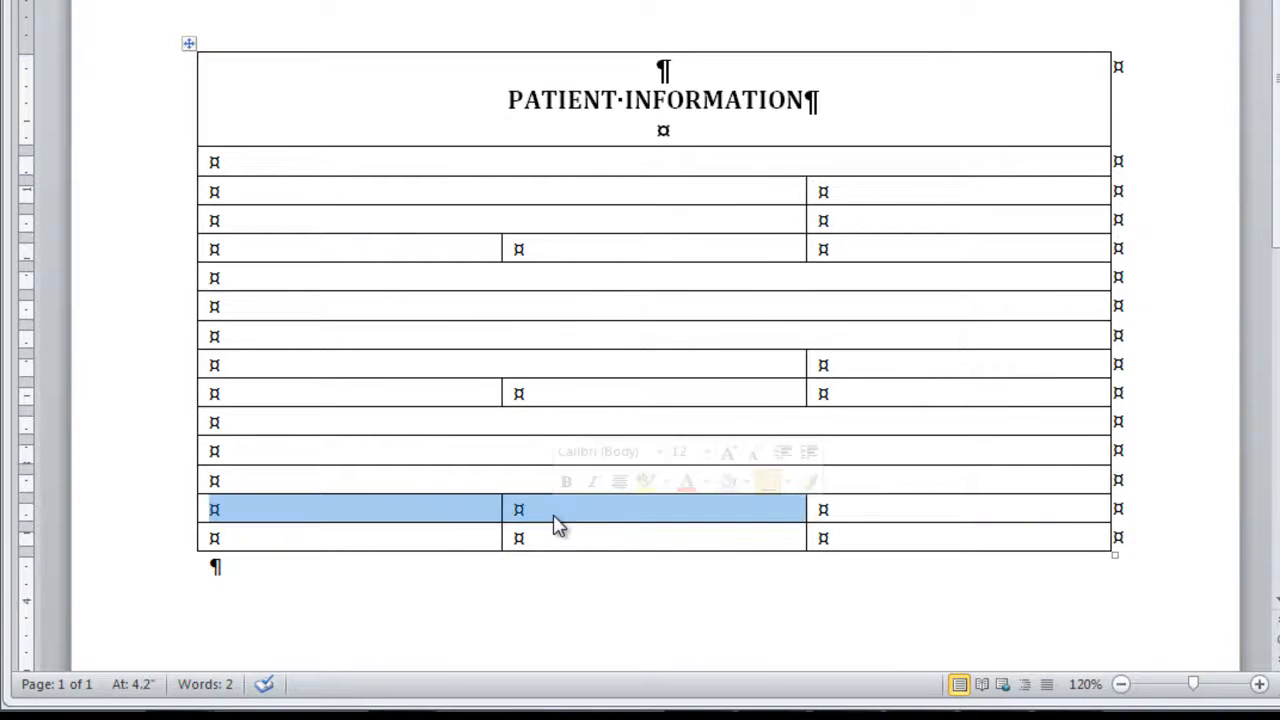
right_click(558, 522)
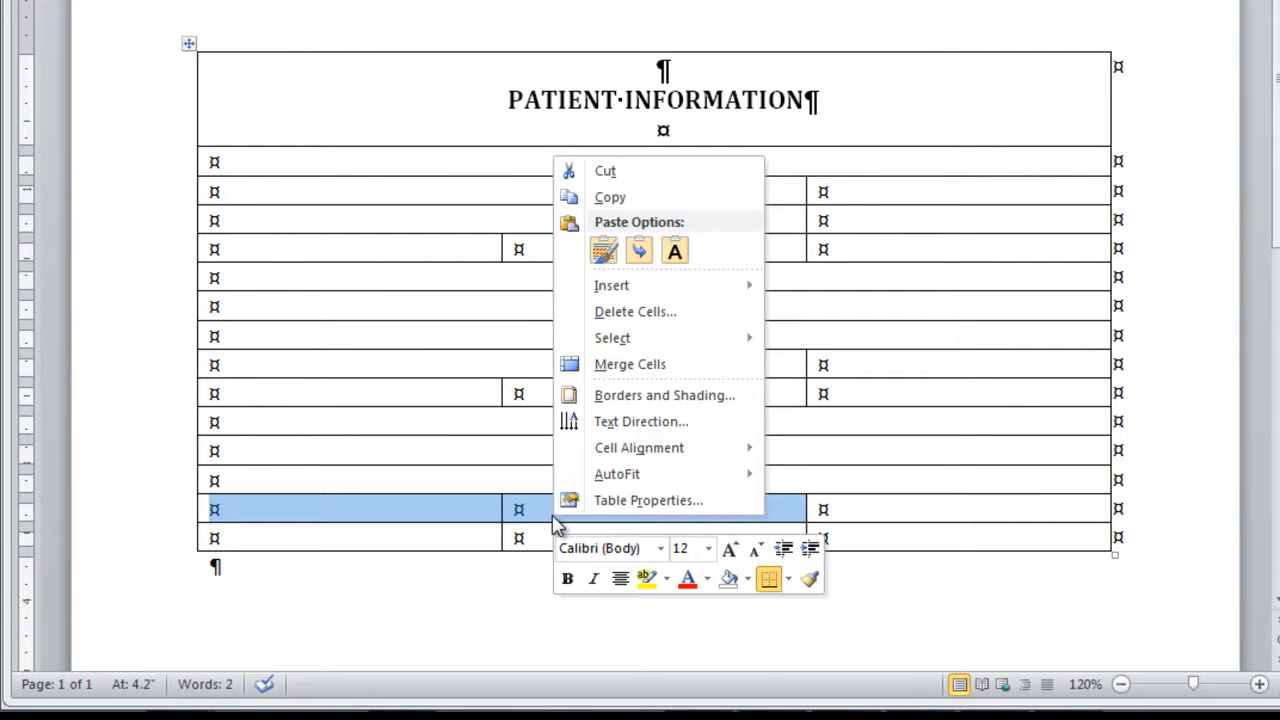
left_click(645, 366)
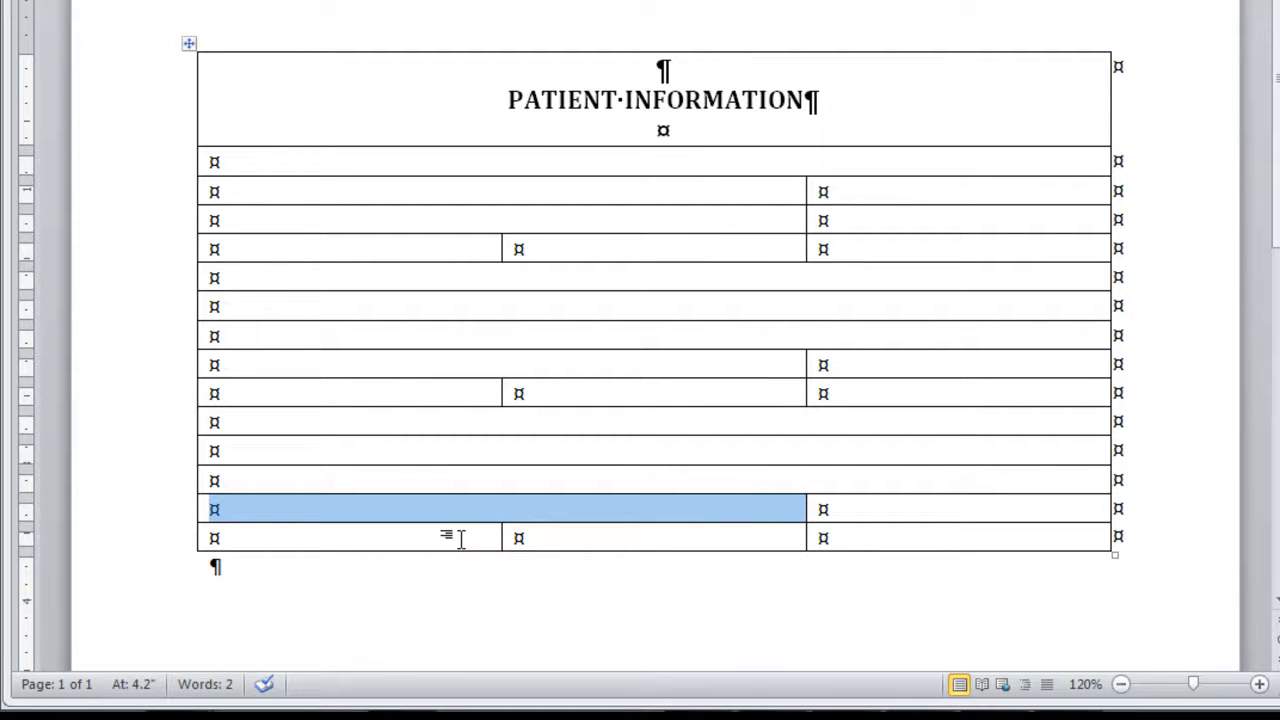
left_click_drag(464, 540, 563, 538)
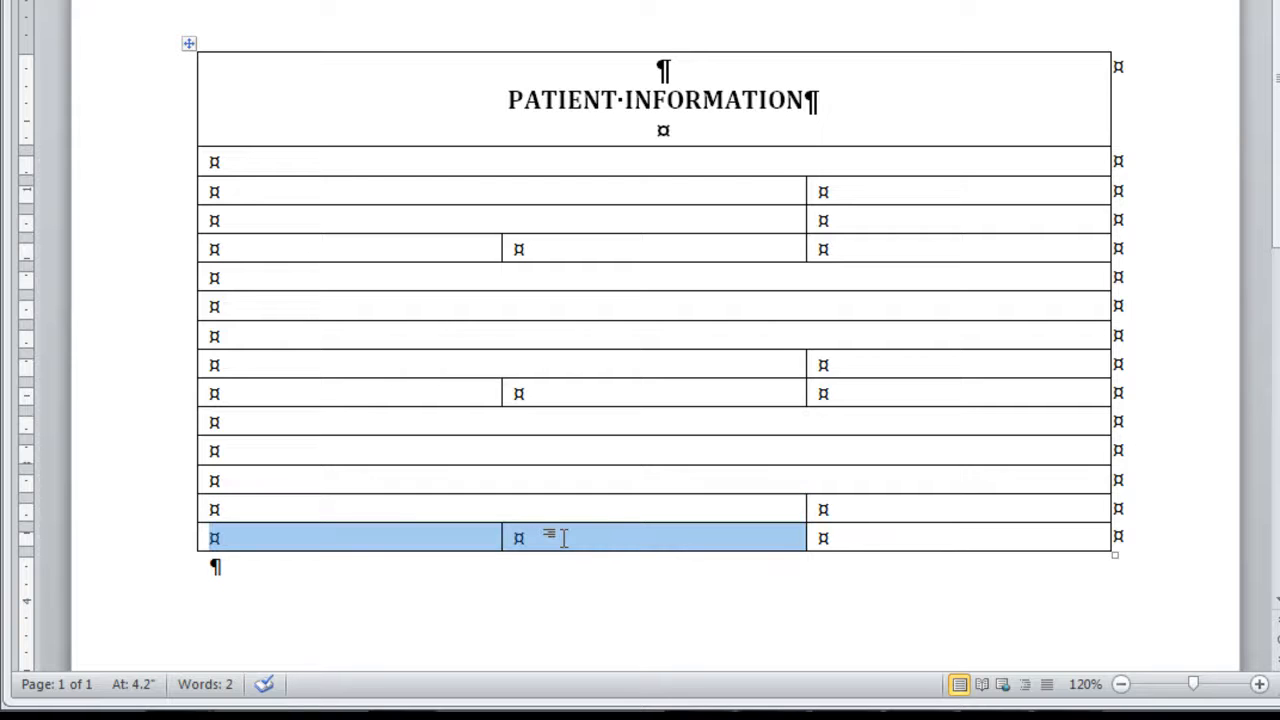
right_click(565, 541)
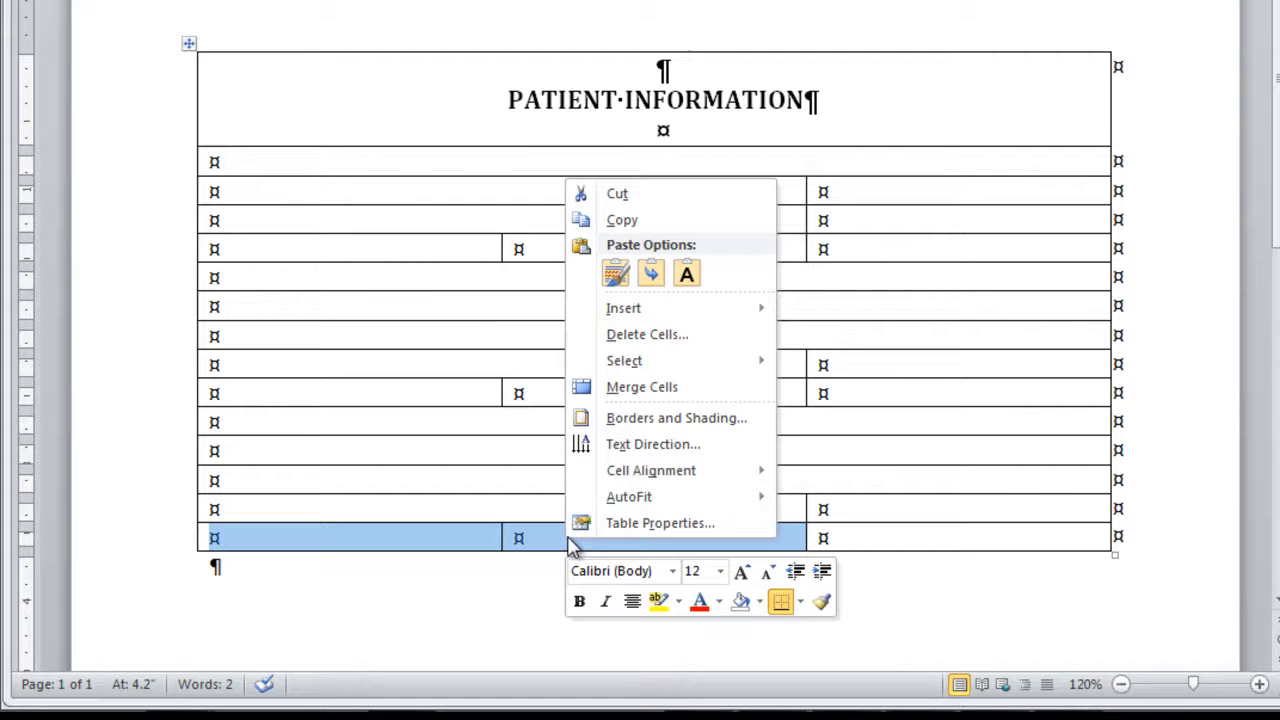
left_click(636, 400)
Move the column divider of the last two rows to the table's centre, aligned with the centred paragraph mark in the heading row
left_click(772, 519)
left_click_drag(802, 519, 796, 521)
left_click_drag(748, 631, 622, 631)
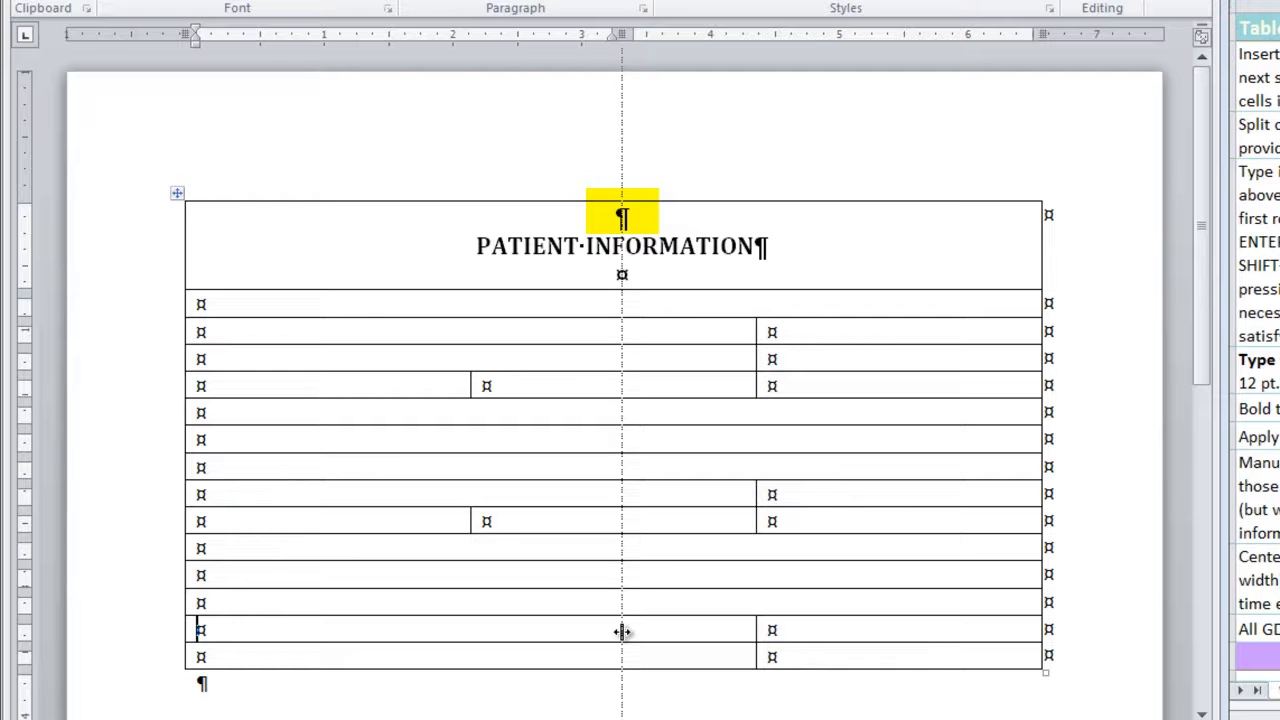
left_click_drag(622, 631, 622, 631)
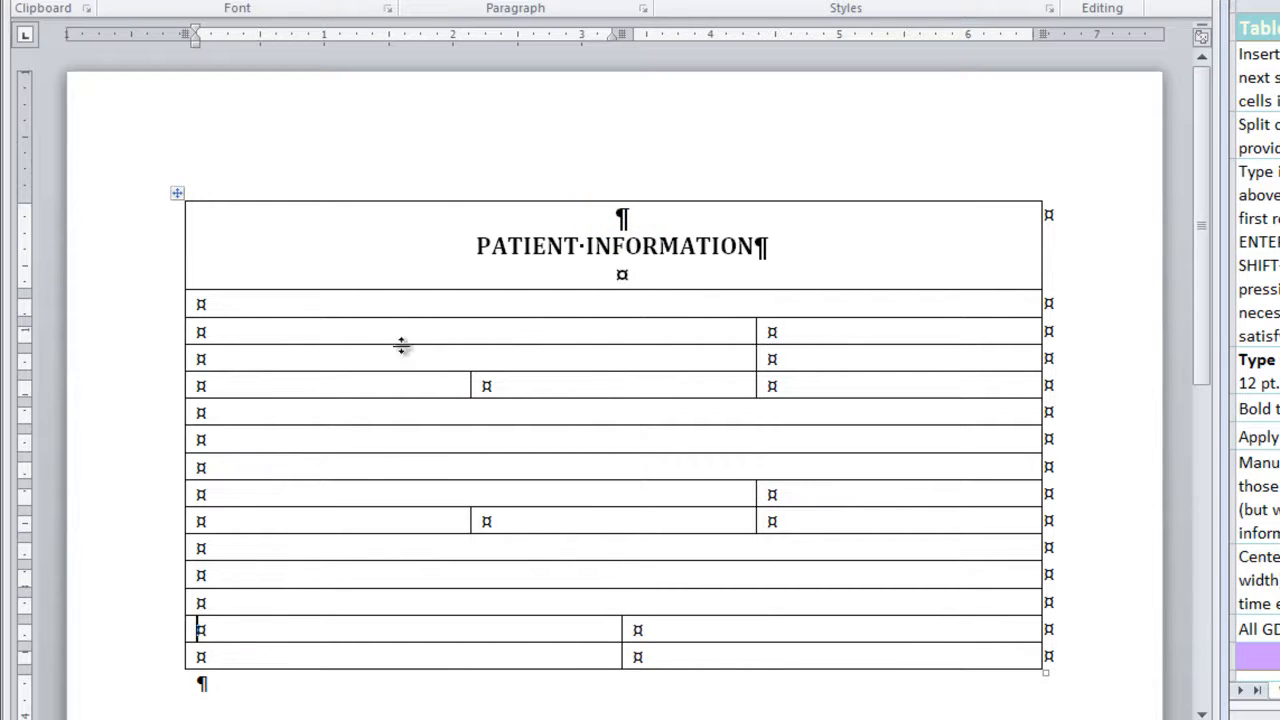
Enter the labels Date: in row 2 and Name (last, first): and Birth Date: in row 3, each below a blank line
left_click(226, 311)
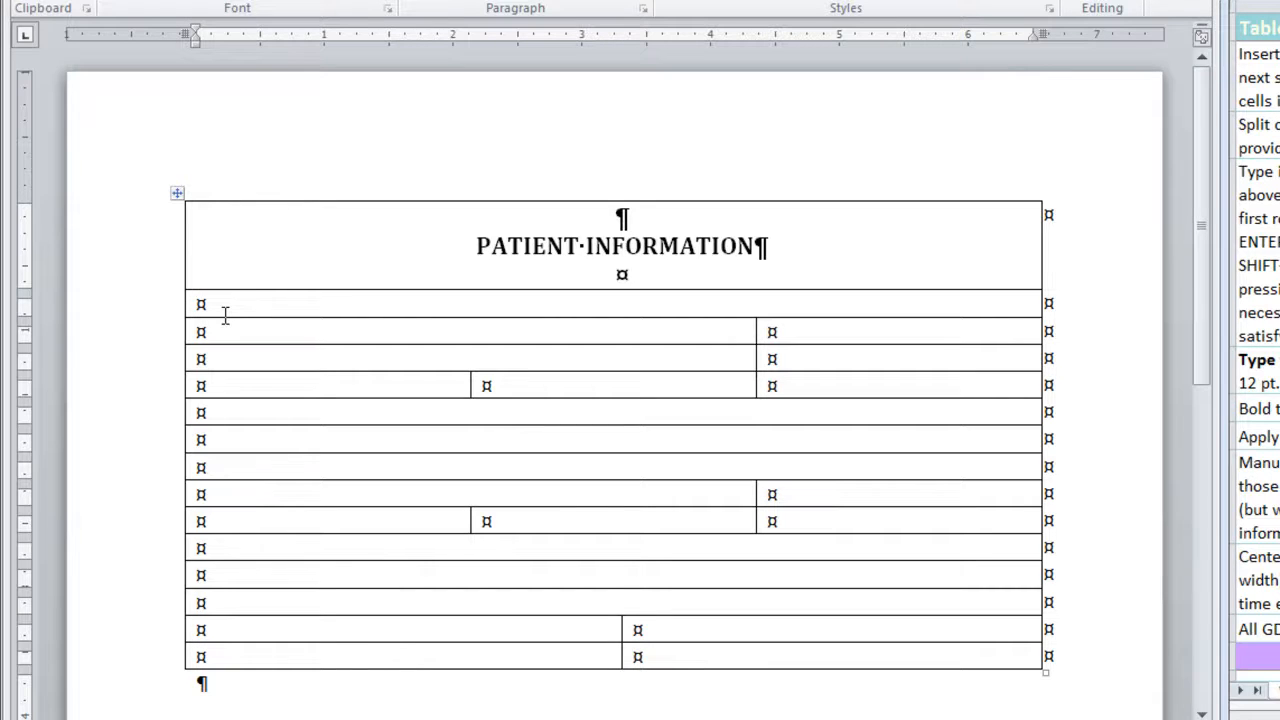
key("Return")
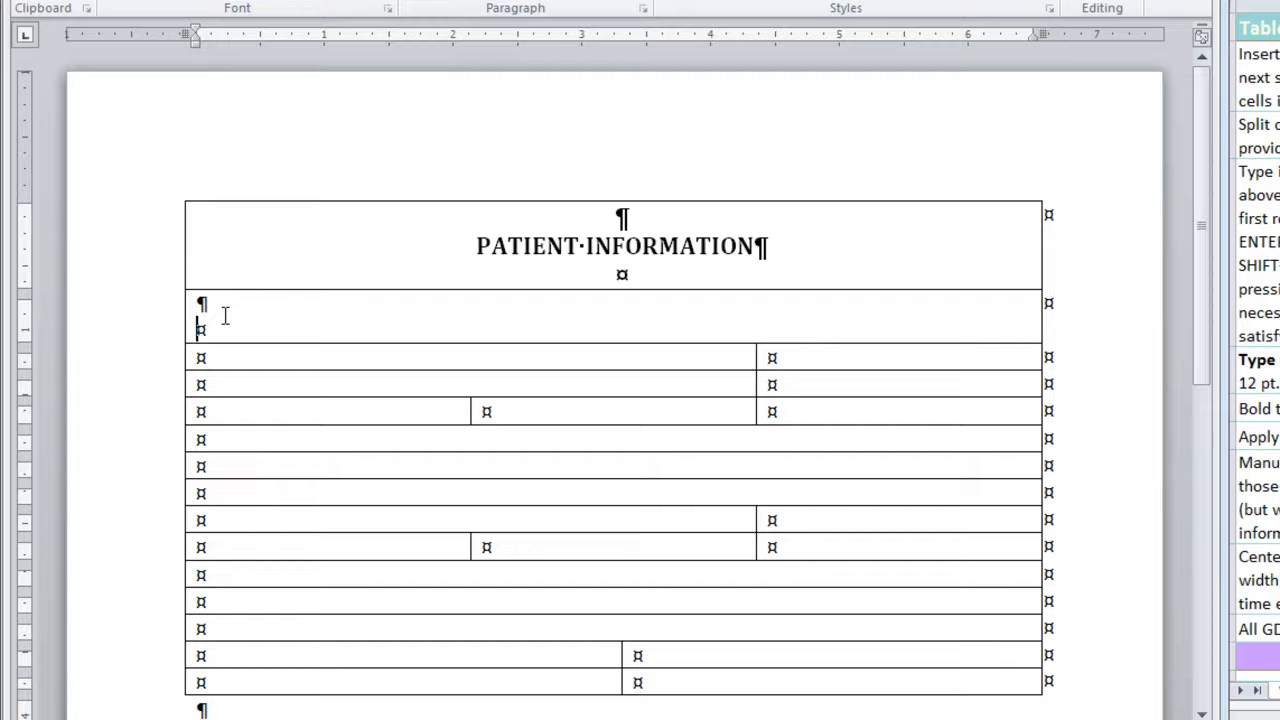
type("Date:")
key("Tab")
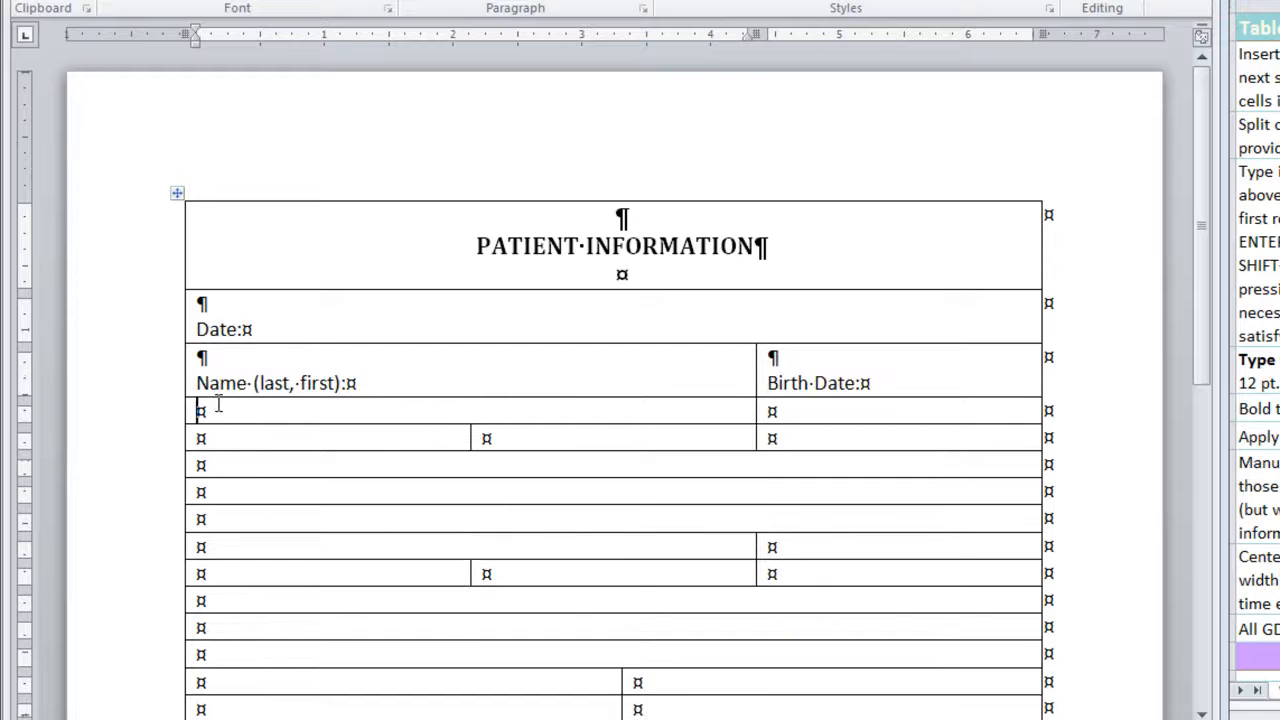
Enter the labels Street Address: and Phone: in the two cells of row 4, each below a blank line
key("Return")
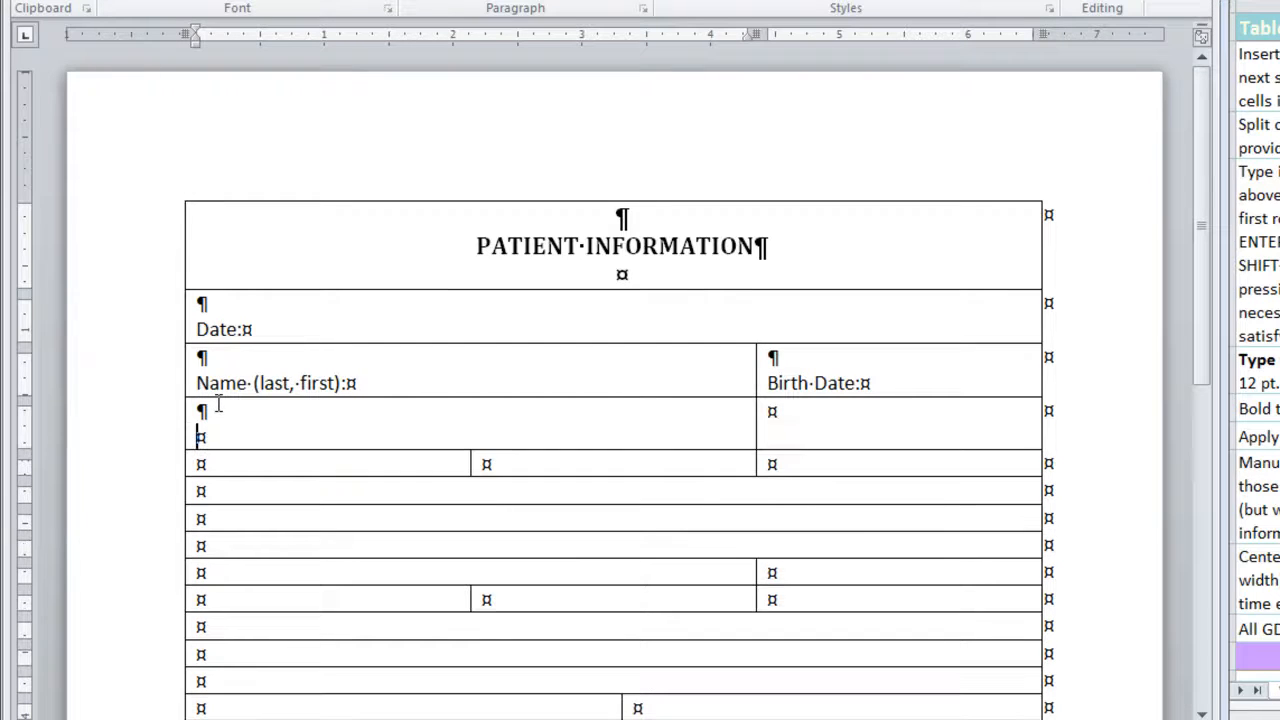
type("Street Address:")
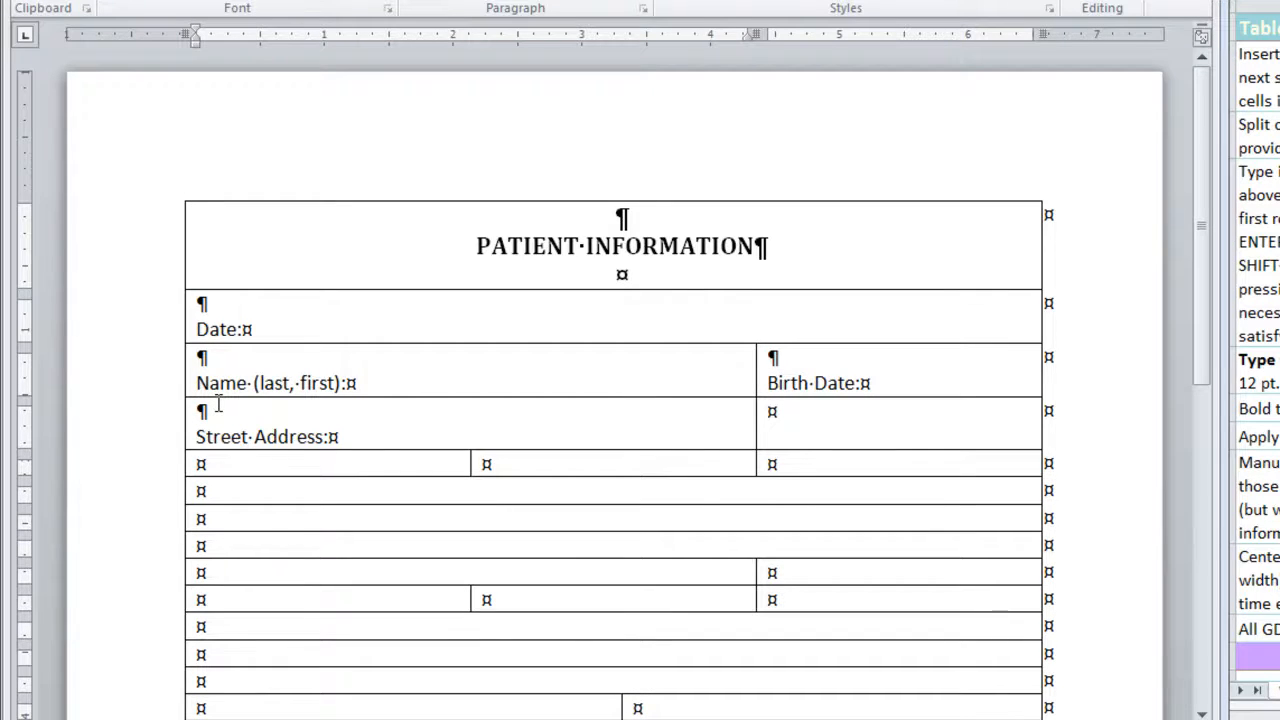
key("Tab")
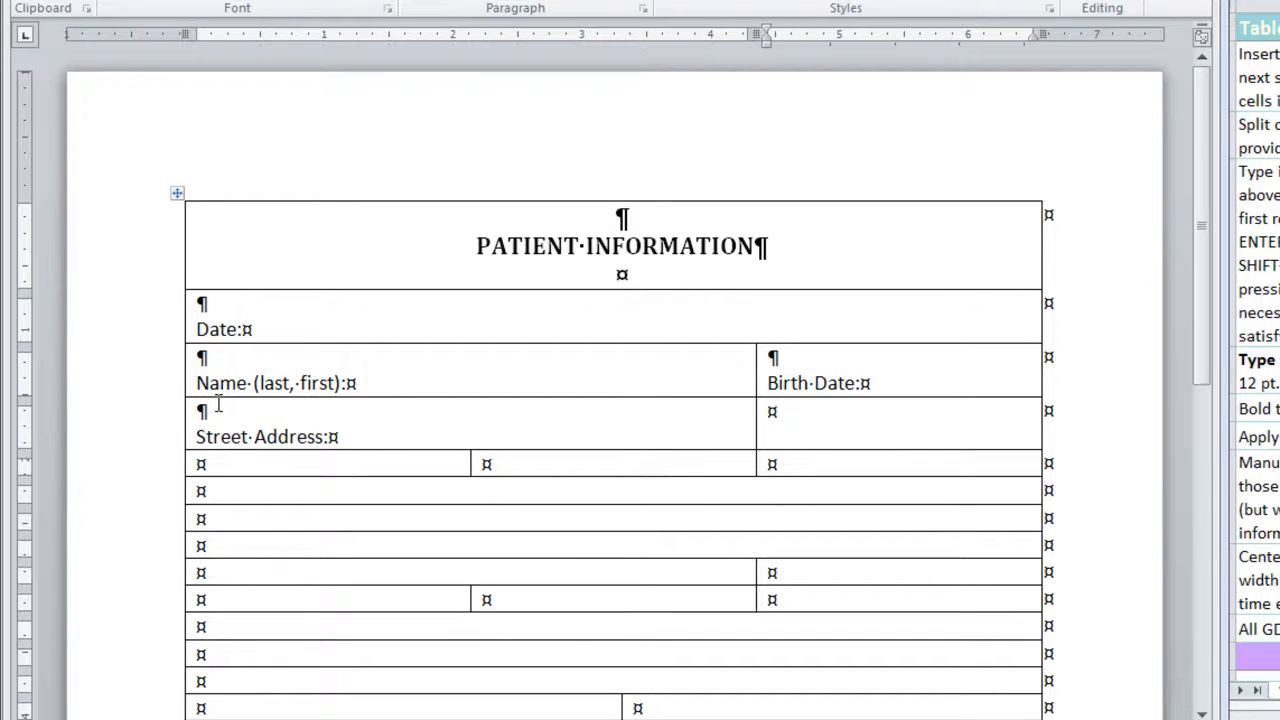
key("Return")
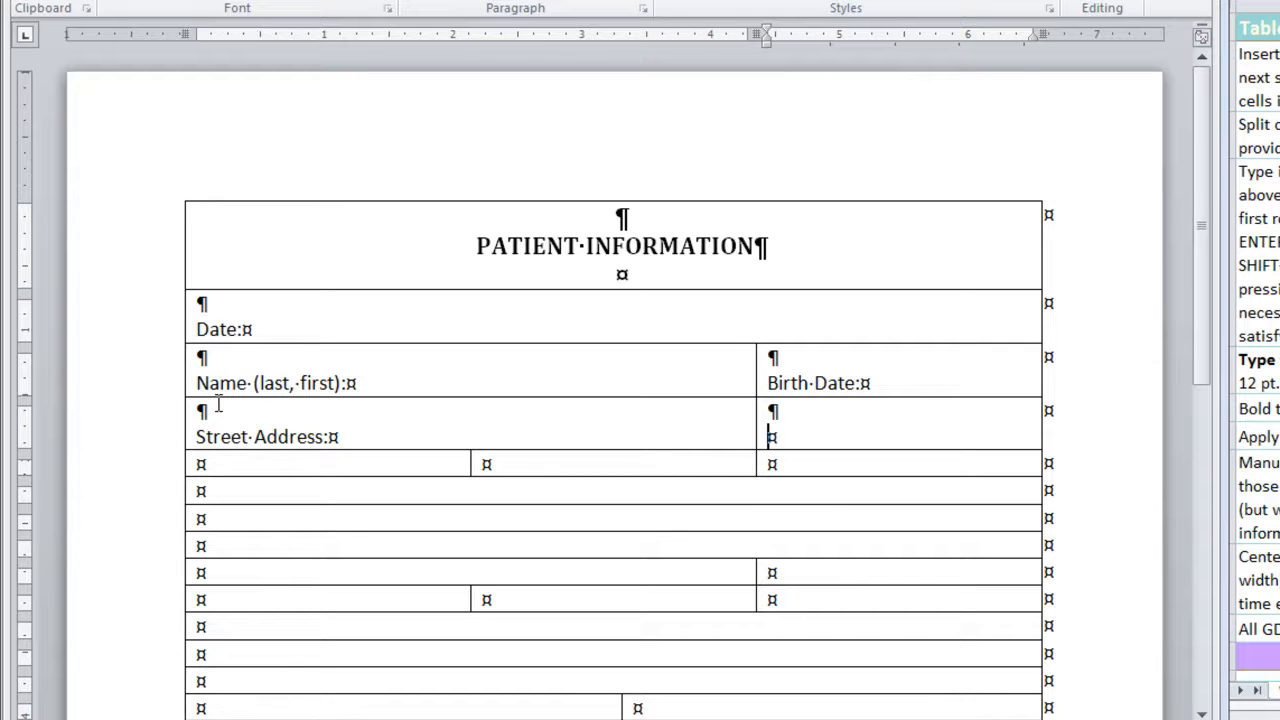
type("Phone:")
key("Tab")
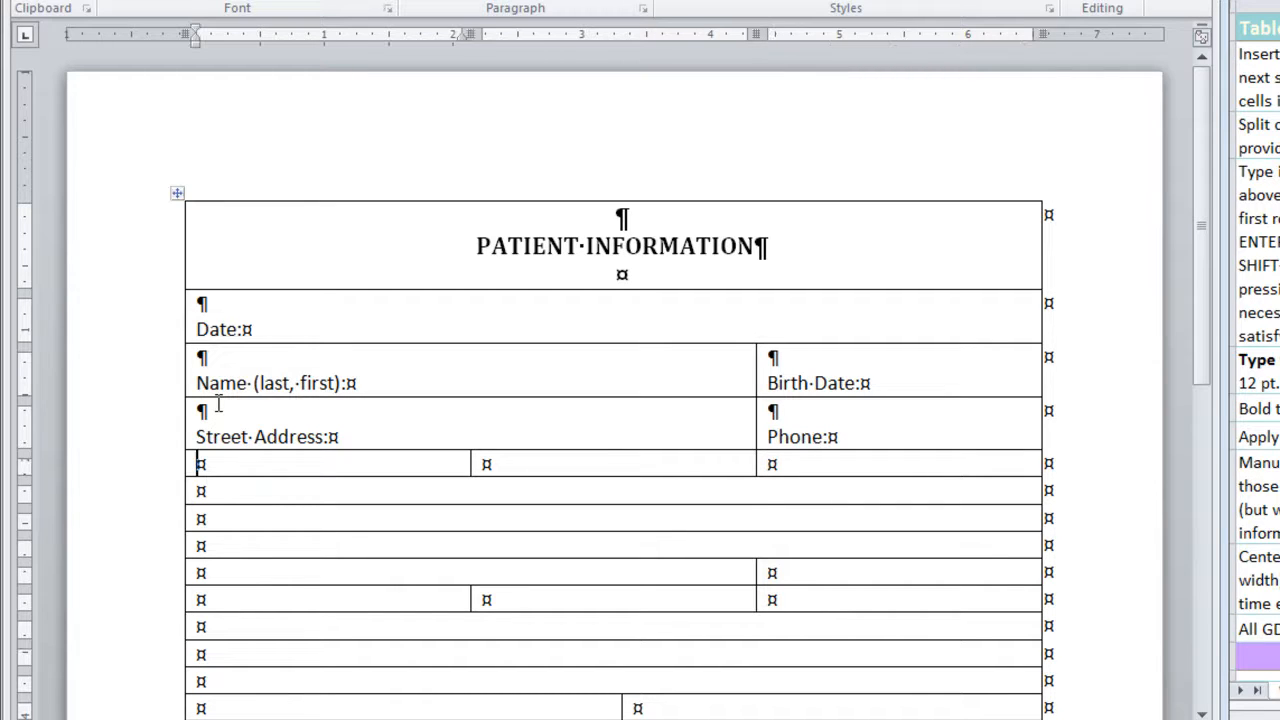
Enter the labels City:, State: and ZIP: in the three cells of row 5, each below a blank line
key("Return")
type("City:")
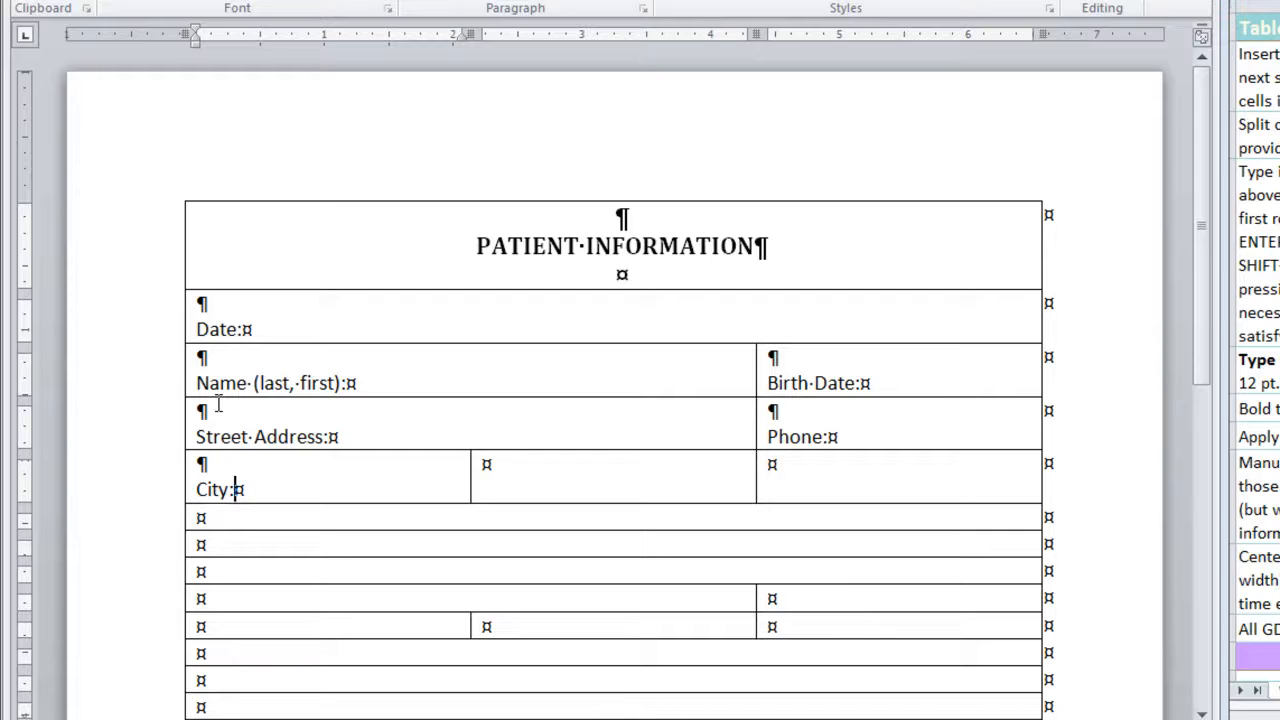
key("Tab")
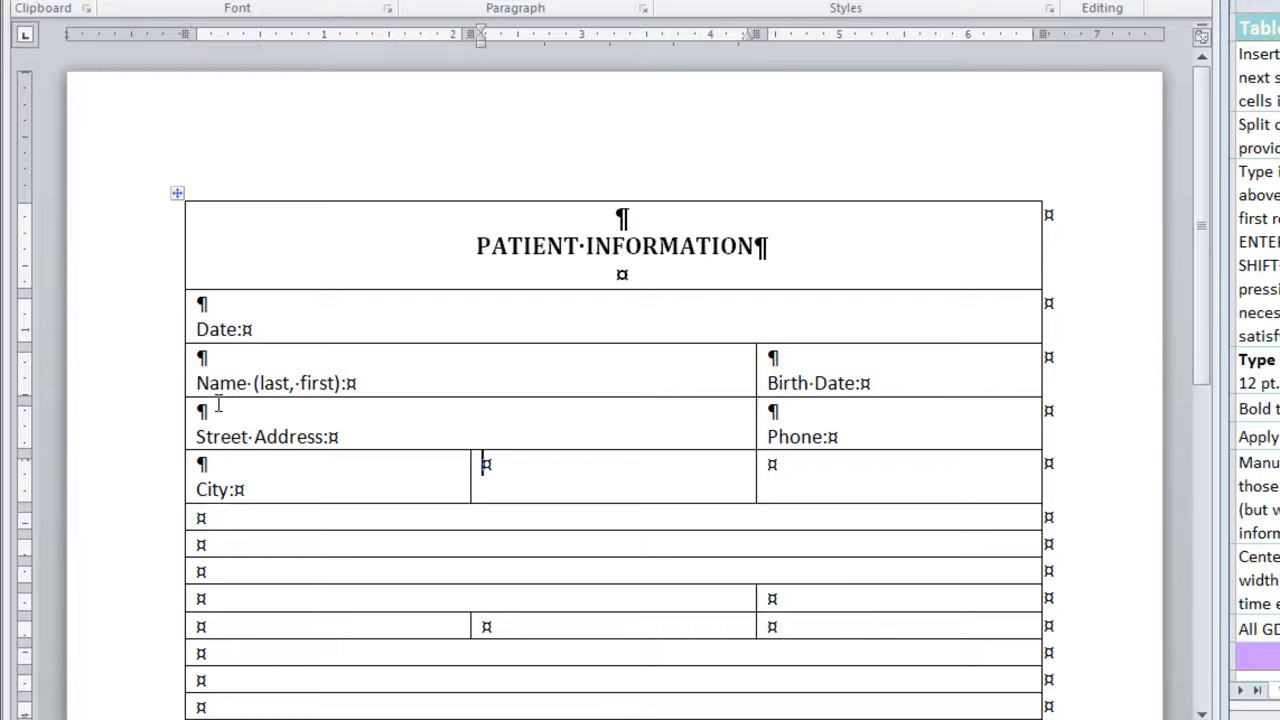
key("Return")
type("State:")
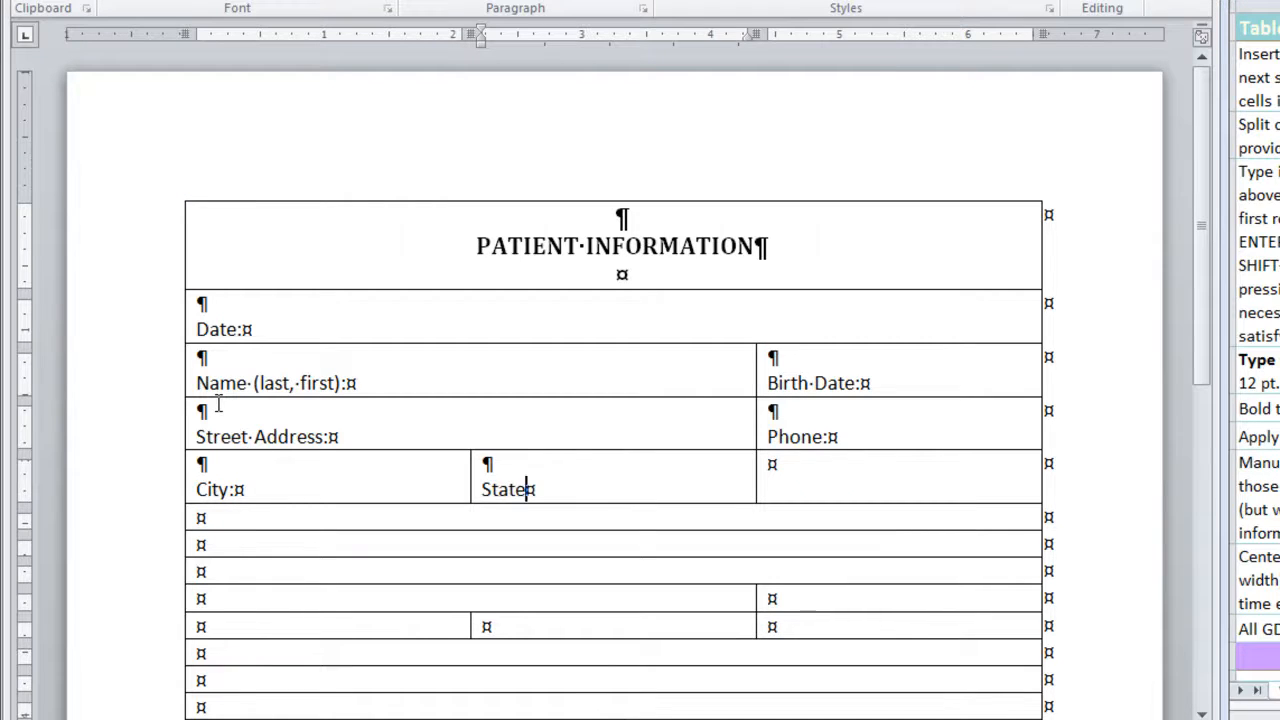
key("Tab")
key("Return")
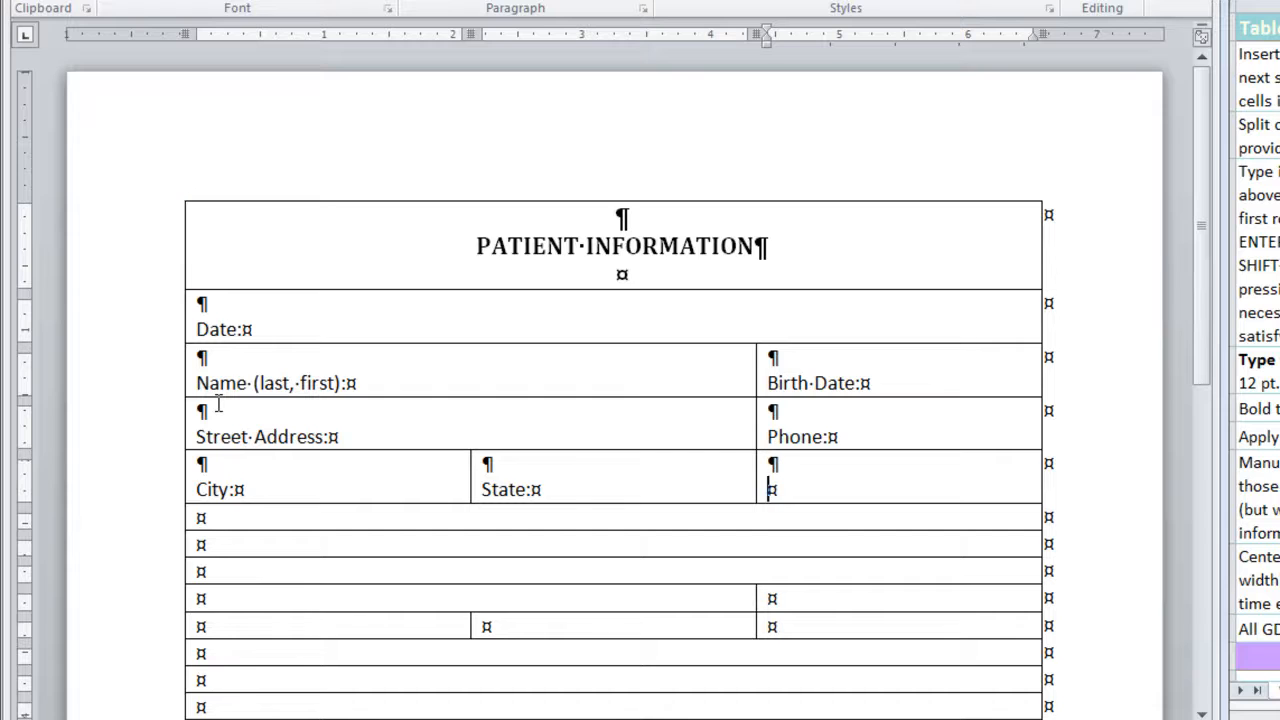
type("ZIP")
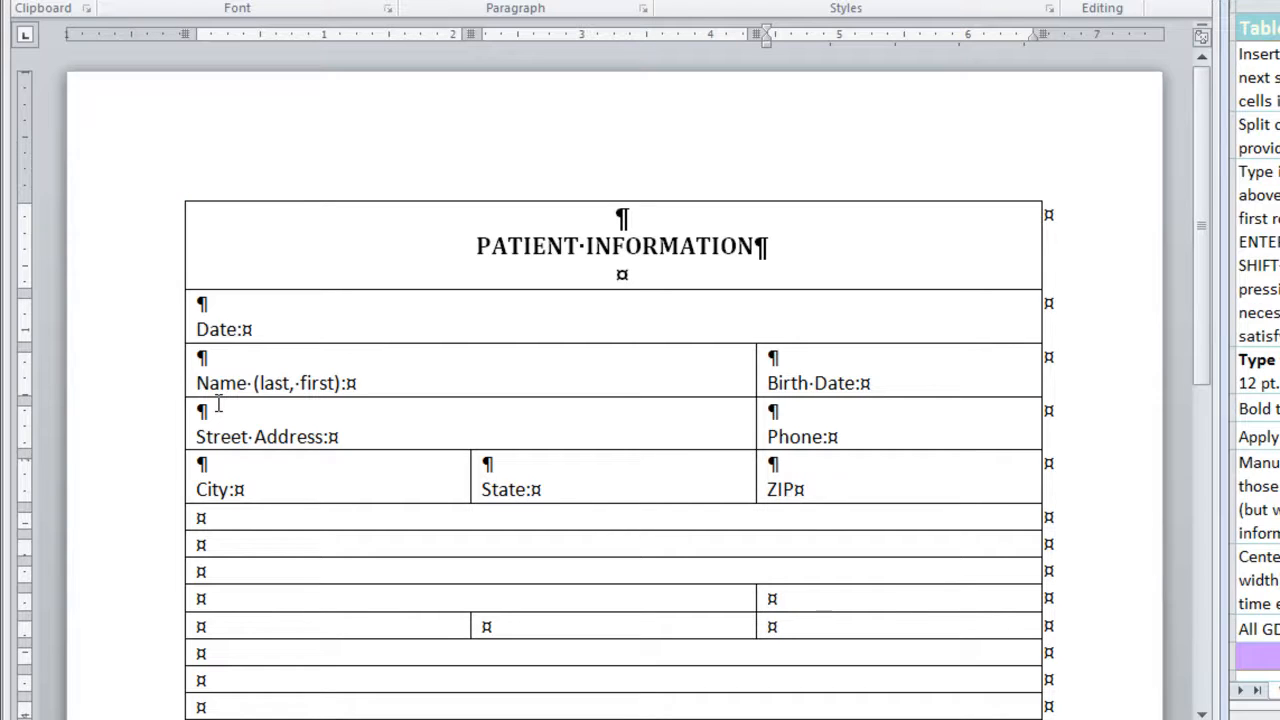
type(":")
Enter the label E-Mail: in row 6 below a blank line
left_click(218, 404)
key("Return")
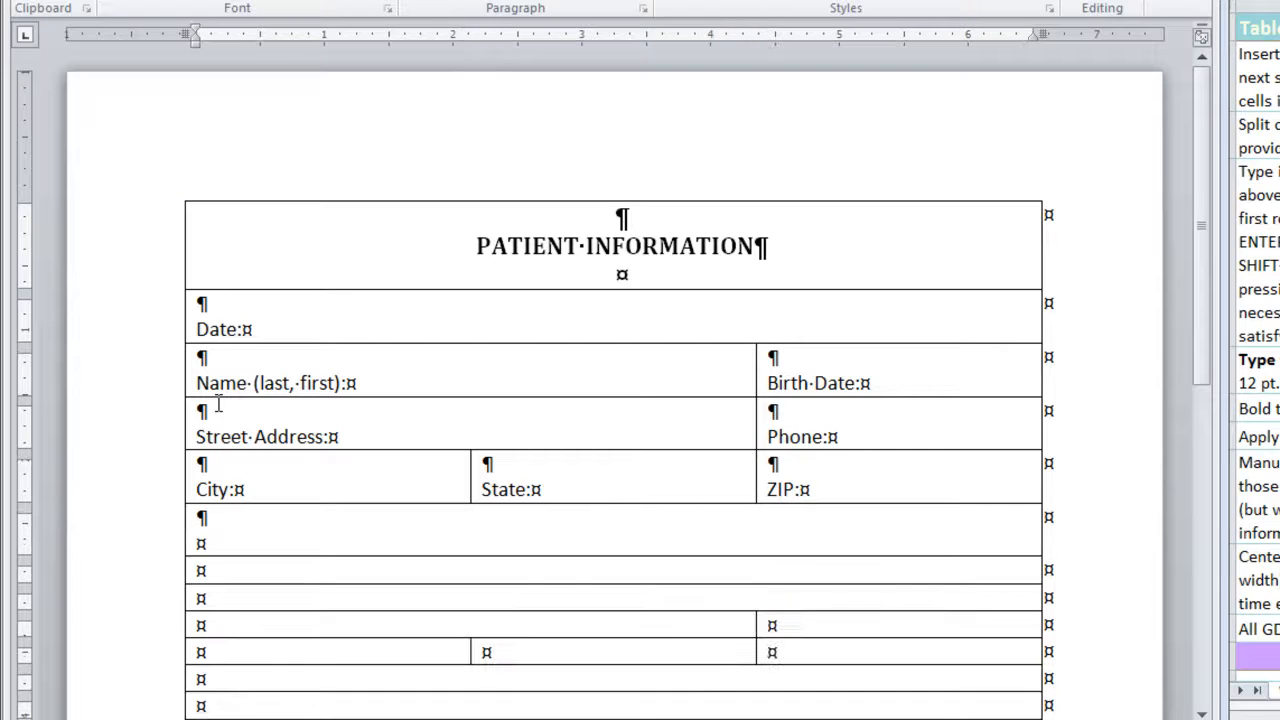
type("E-Mail:")
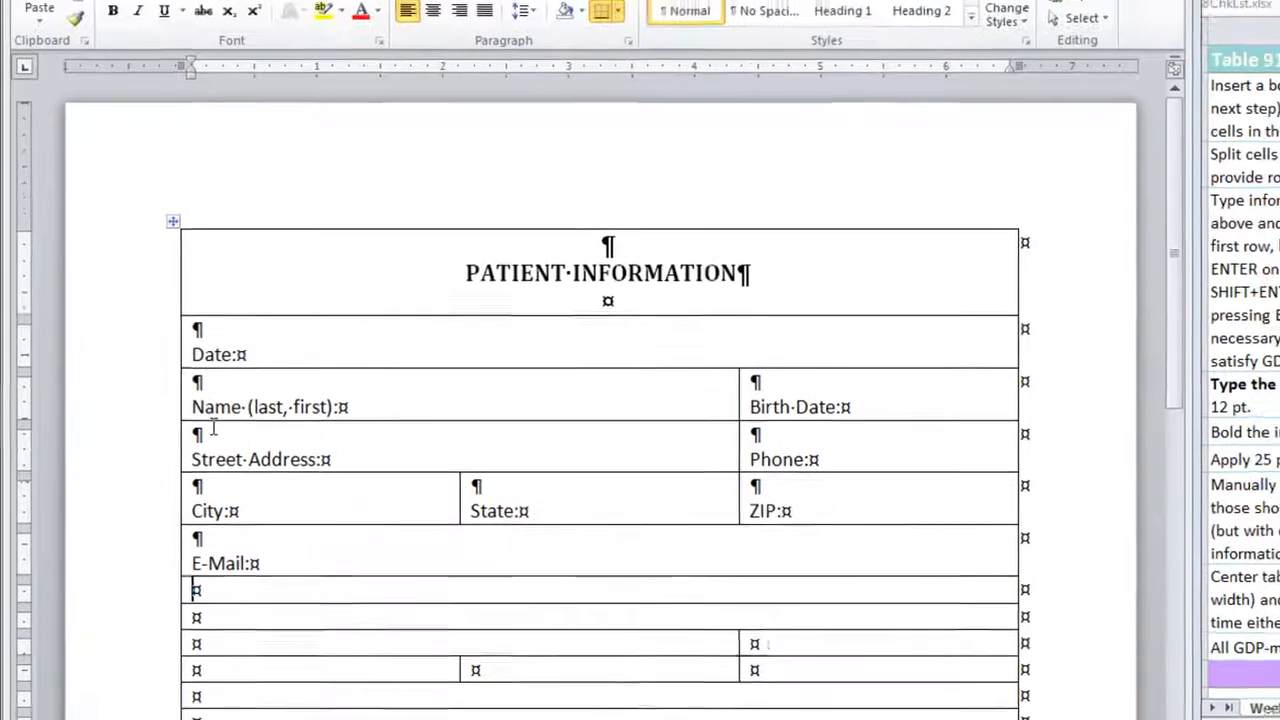
Add a blank line in row 7 and format the line below it as centered, bold Cambria 14 pt
key("Down")
key("Return")
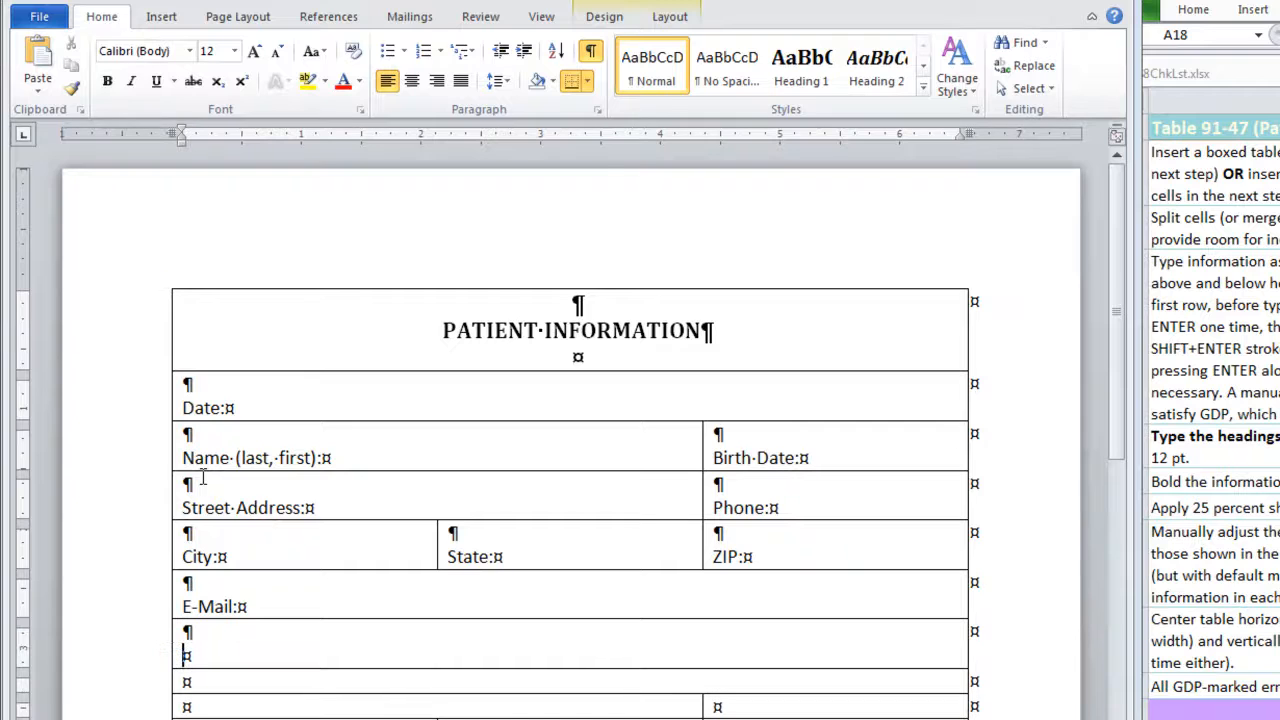
left_click(411, 81)
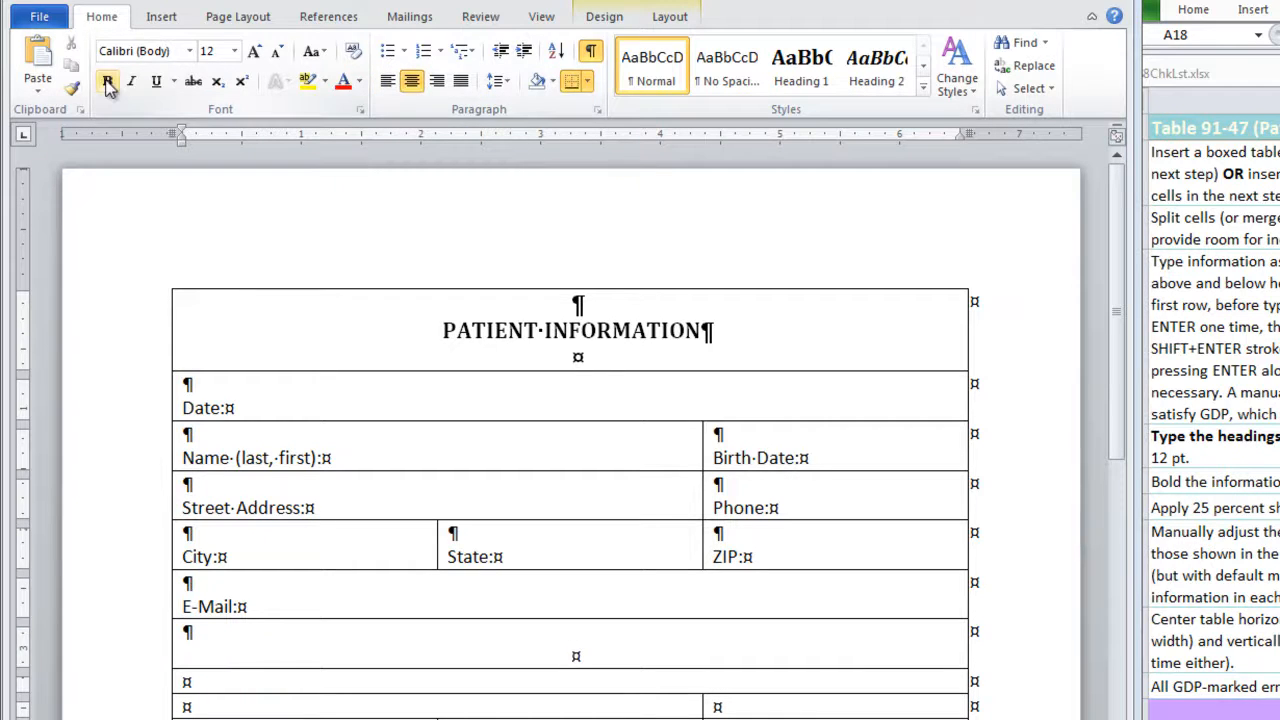
left_click(189, 51)
left_click(185, 103)
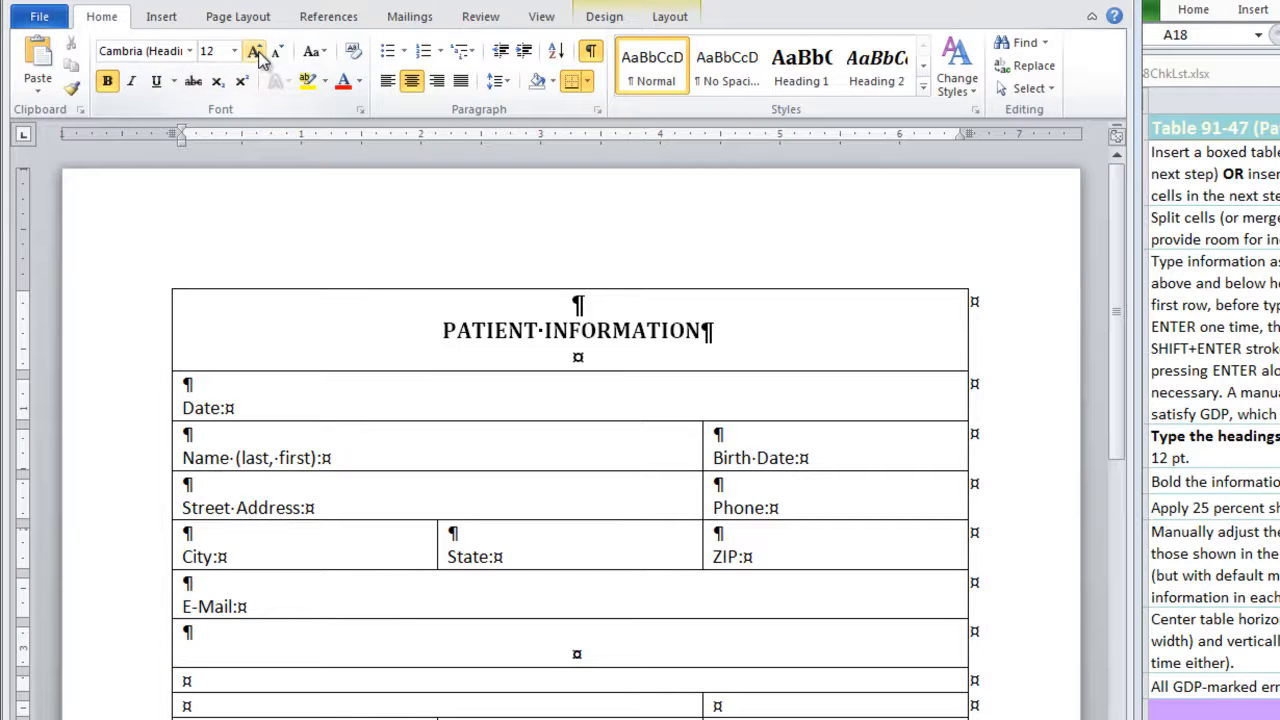
left_click(256, 53)
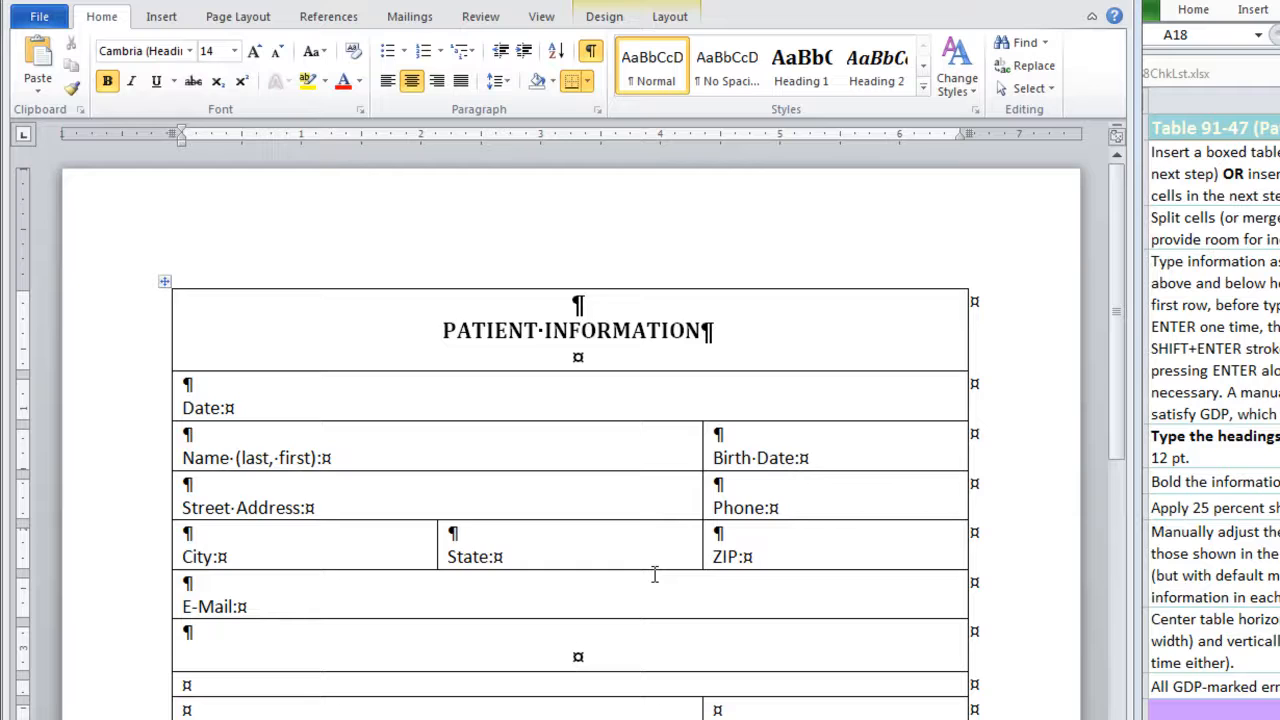
Enter the heading EMPLOYER INFORMATION in row 7, followed by a blank line
type("EMPOL")
key("BackSpace")
key("BackSpace")
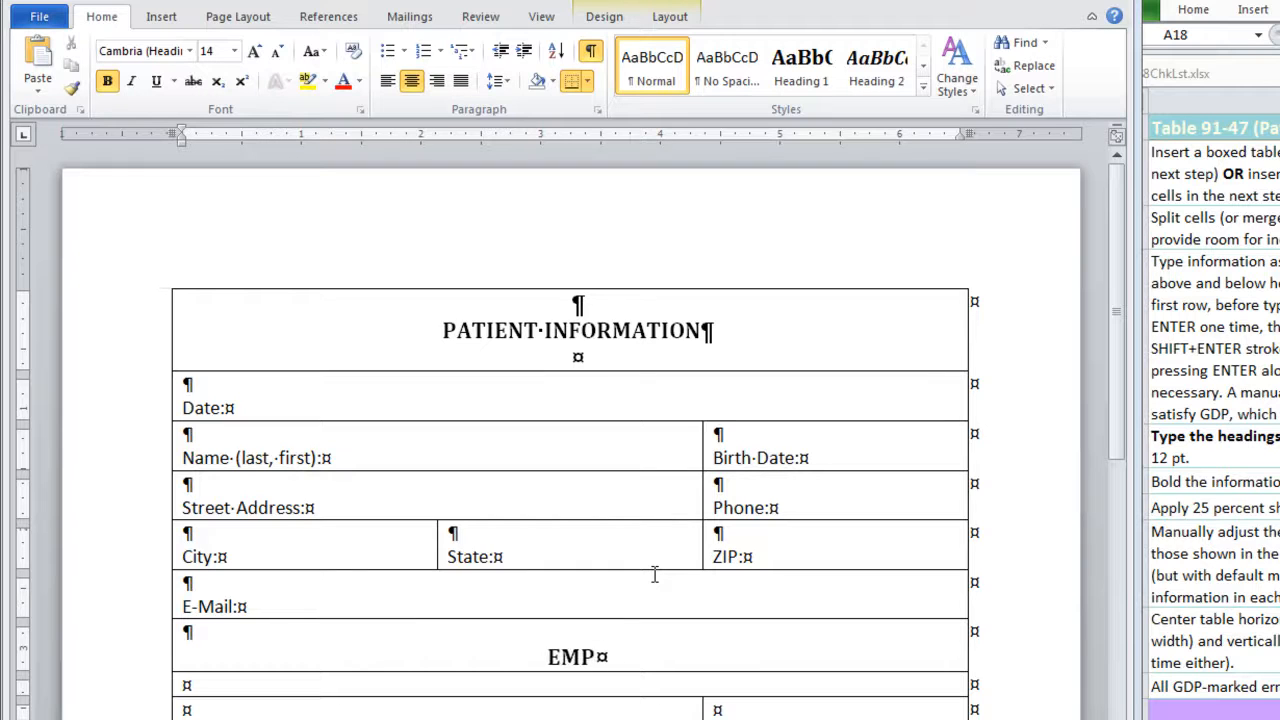
type("LOYER INFORMATION")
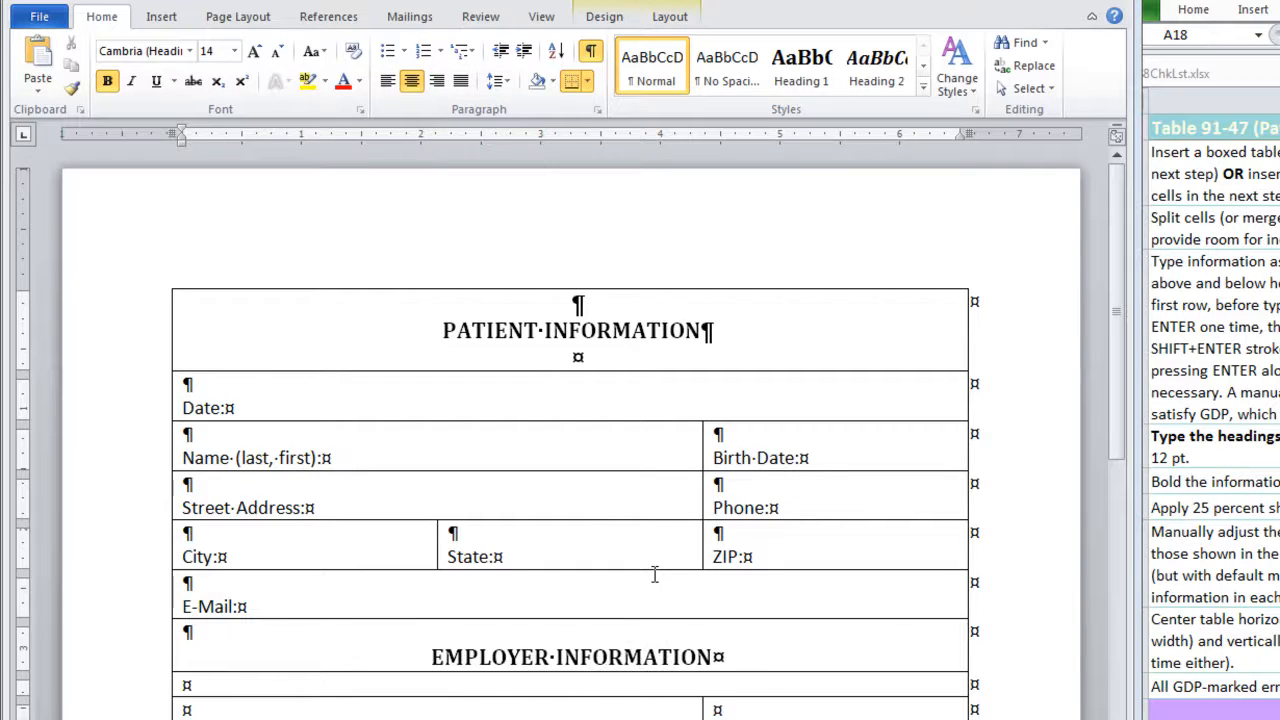
key("Return")
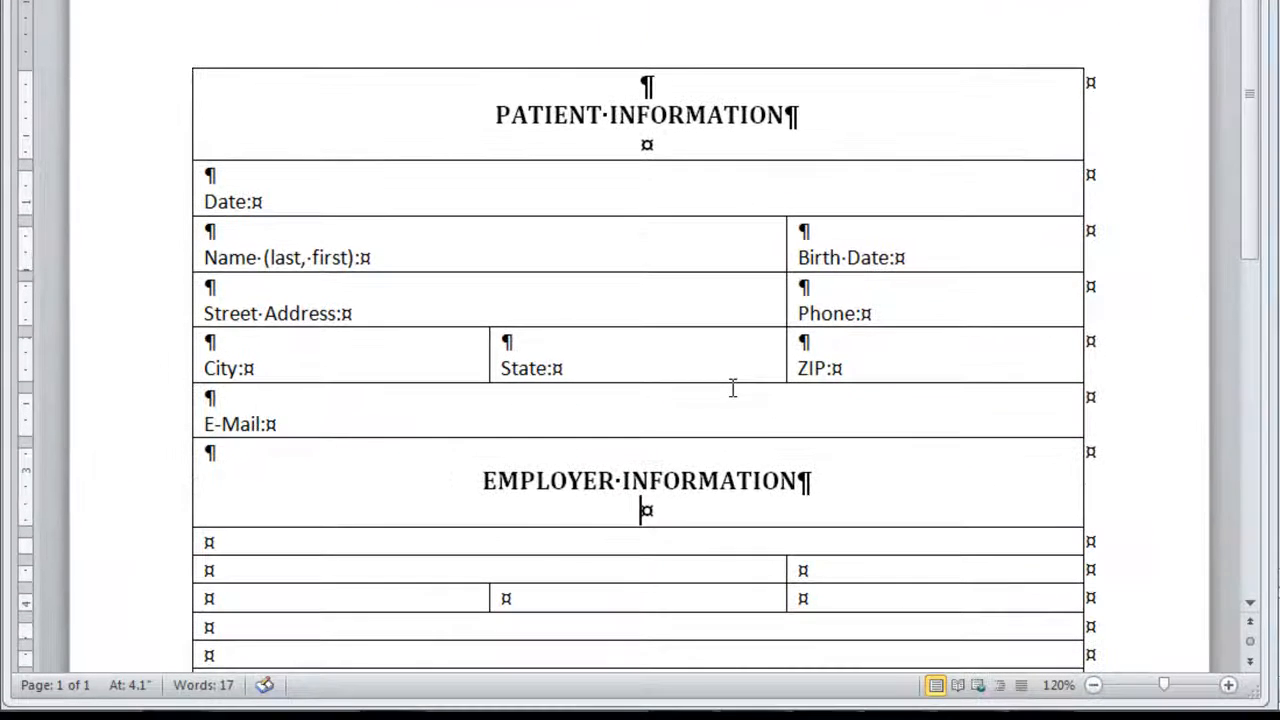
Enter the label Employer: in row 8 below a blank line
key("Down")
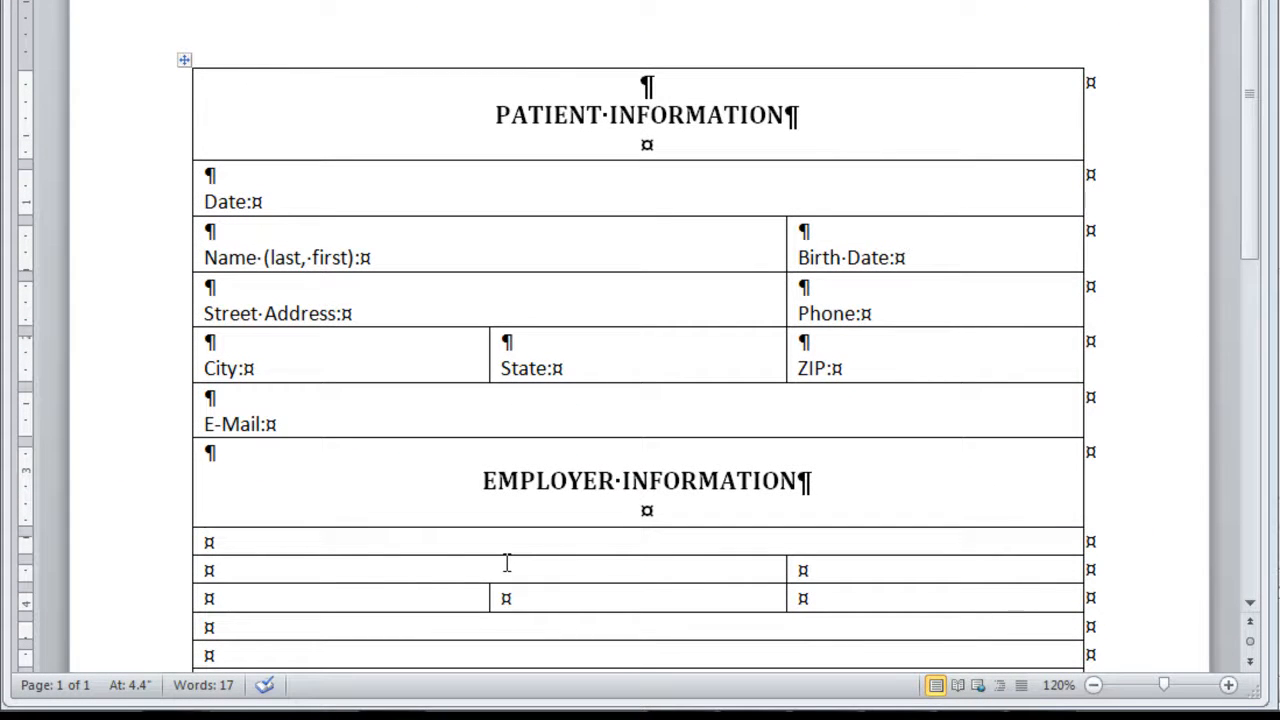
key("Return")
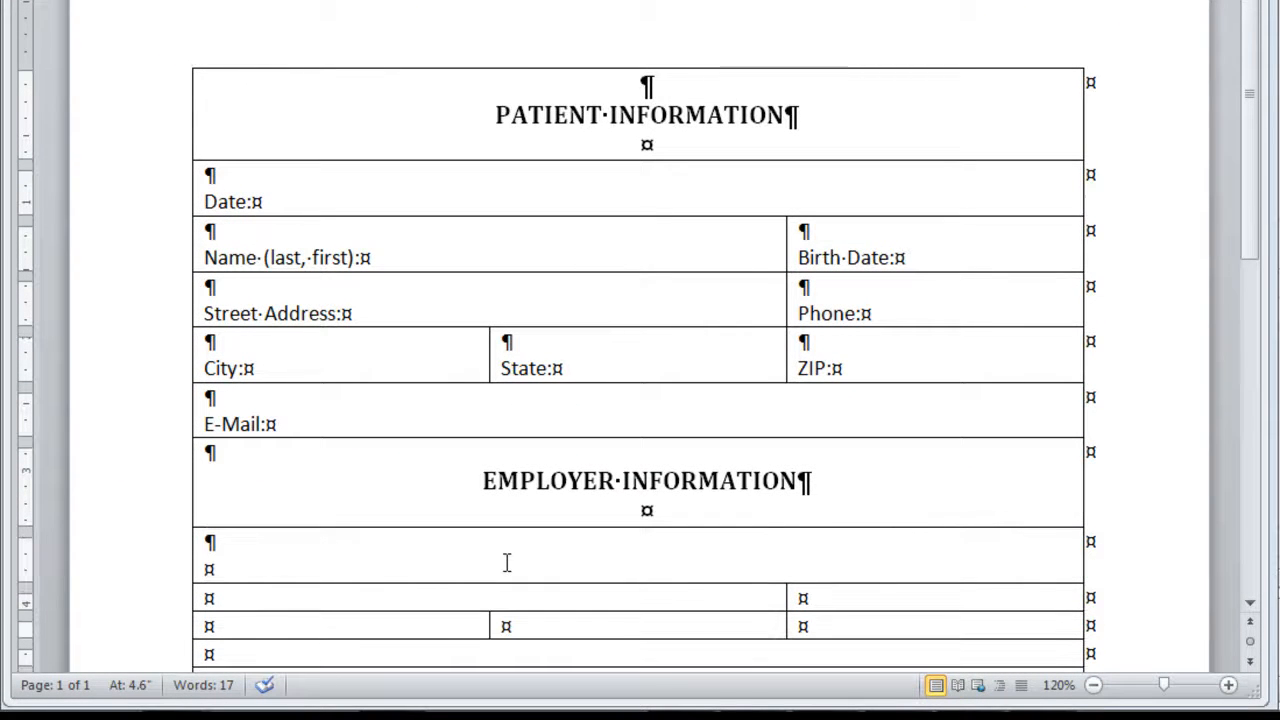
type("Employhe")
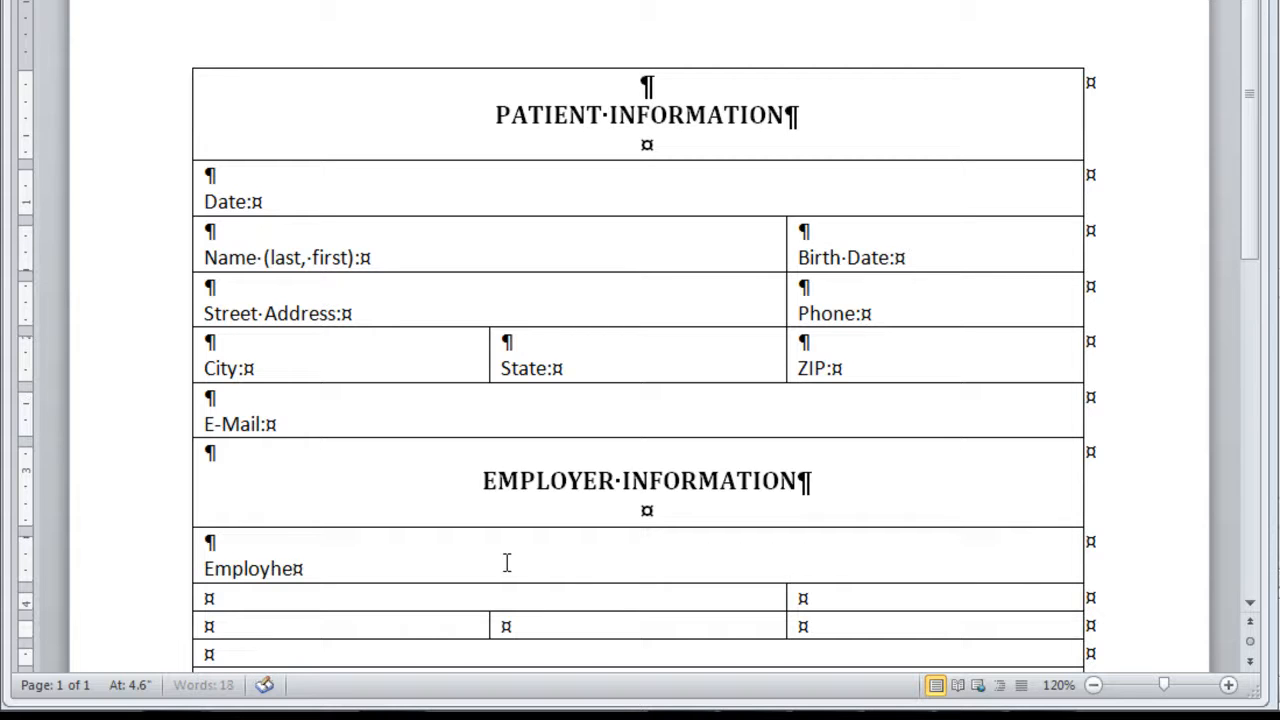
key("BackSpace")
key("BackSpace")
type("er:")
Enter the labels Street Address: and Phone: in the two cells of row 9, each below a blank line
key("Down")
key("Return")
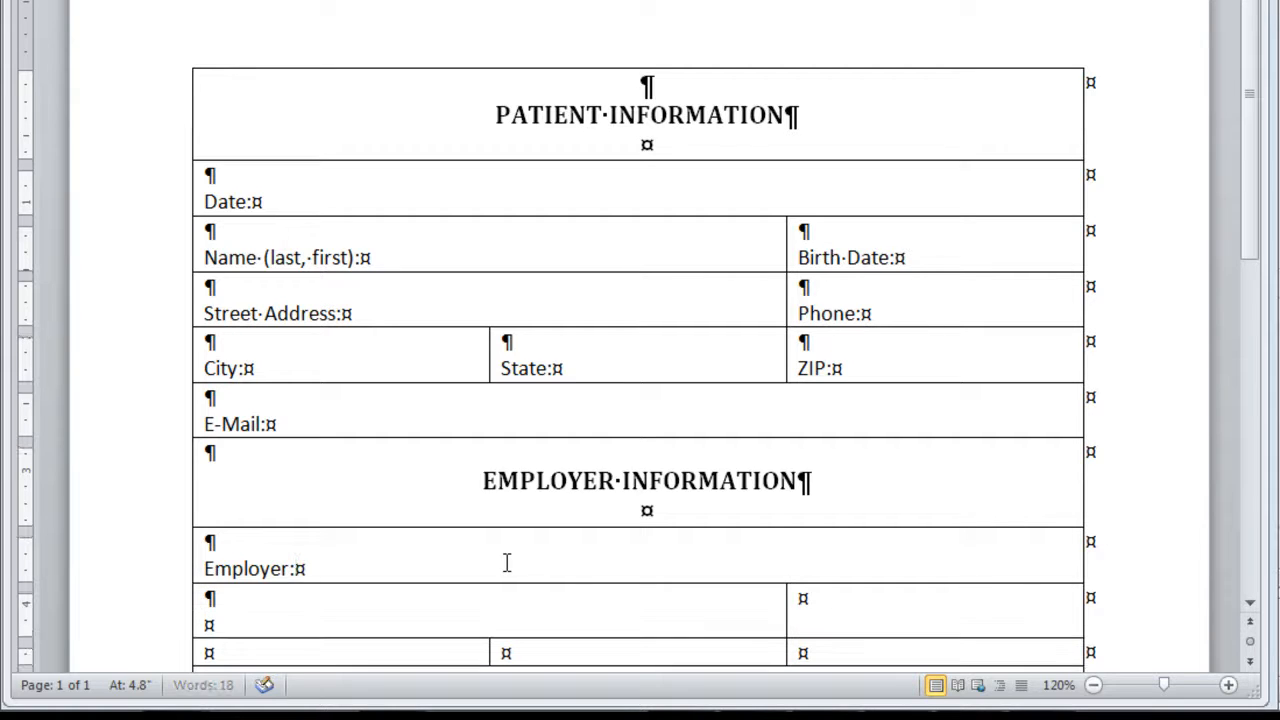
type("Street Address")
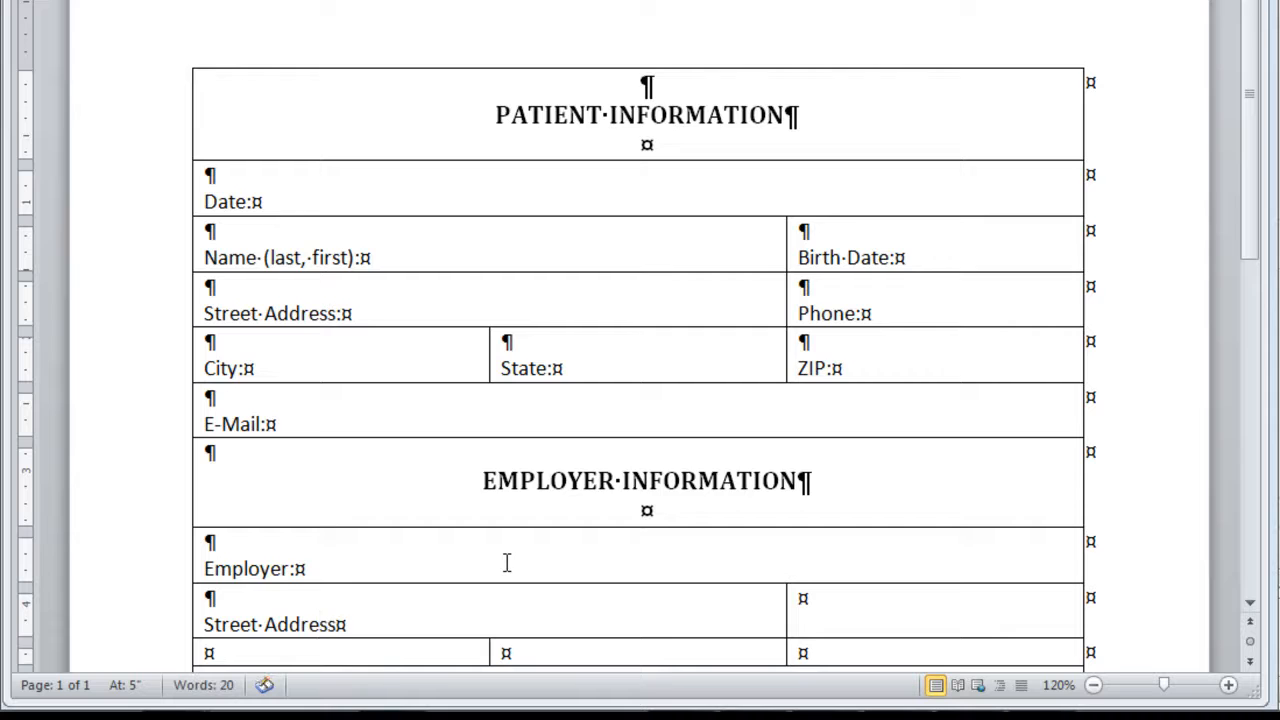
type(":")
key("Tab")
key("Return")
type("Phon")
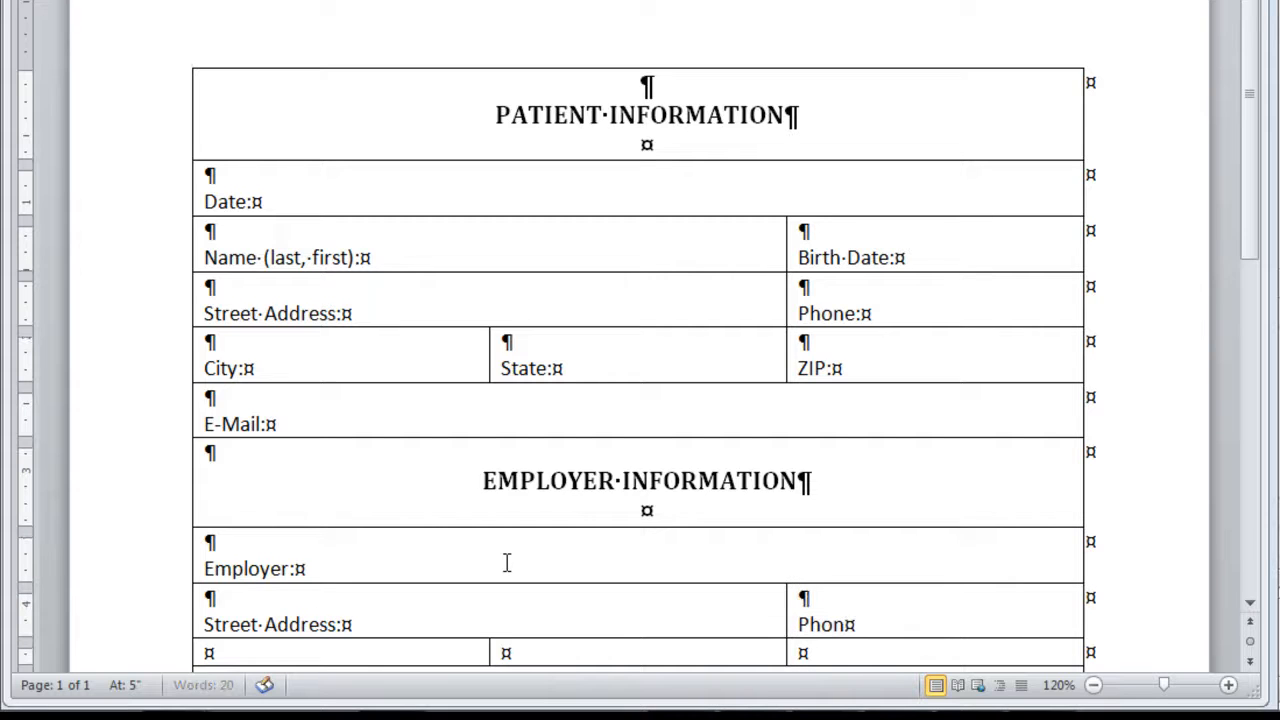
type("e:")
Enter the labels City:, State: and ZIP: in the three cells of row 10, each below a blank line
key("Tab")
key("Return")
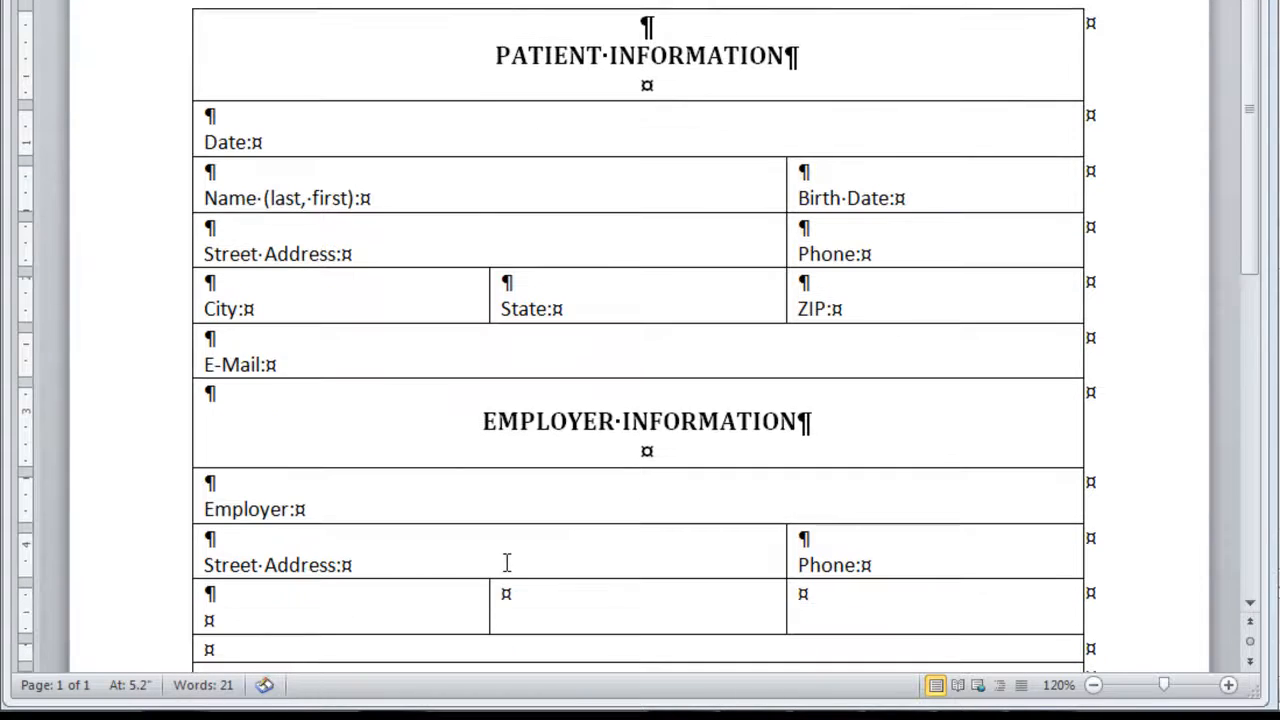
type("City:")
key("Tab")
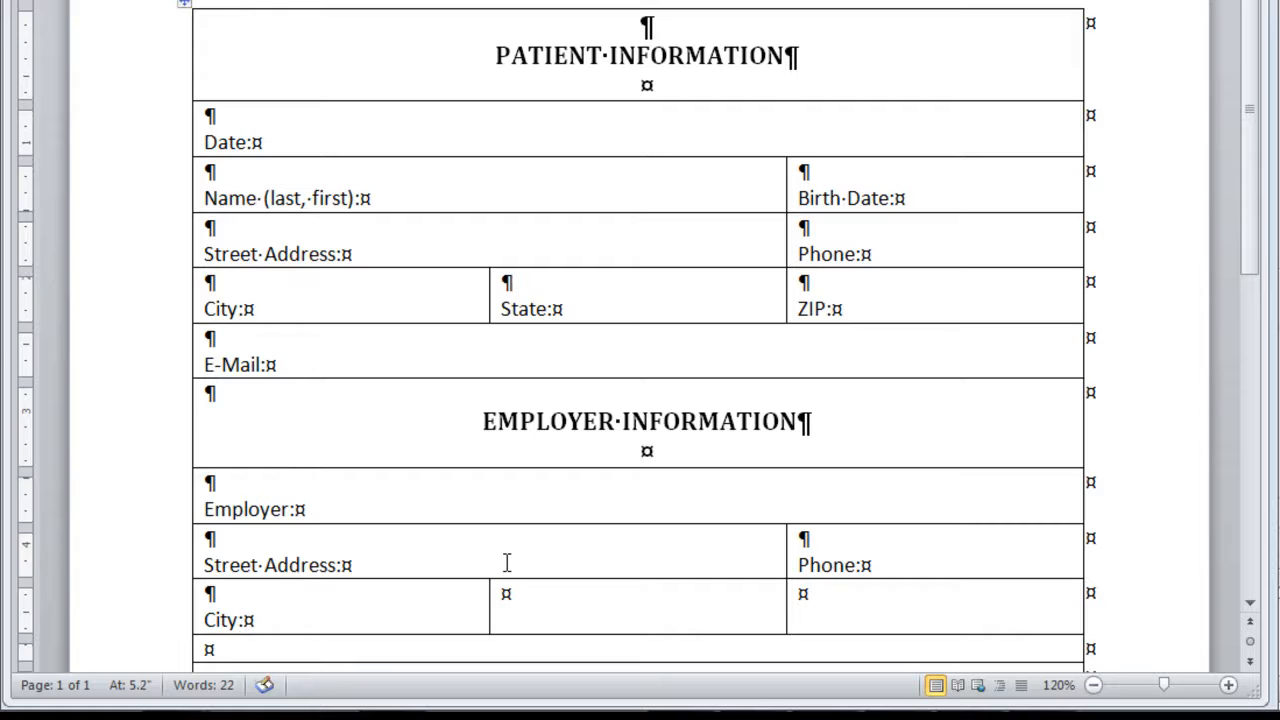
key("Return")
type("State:")
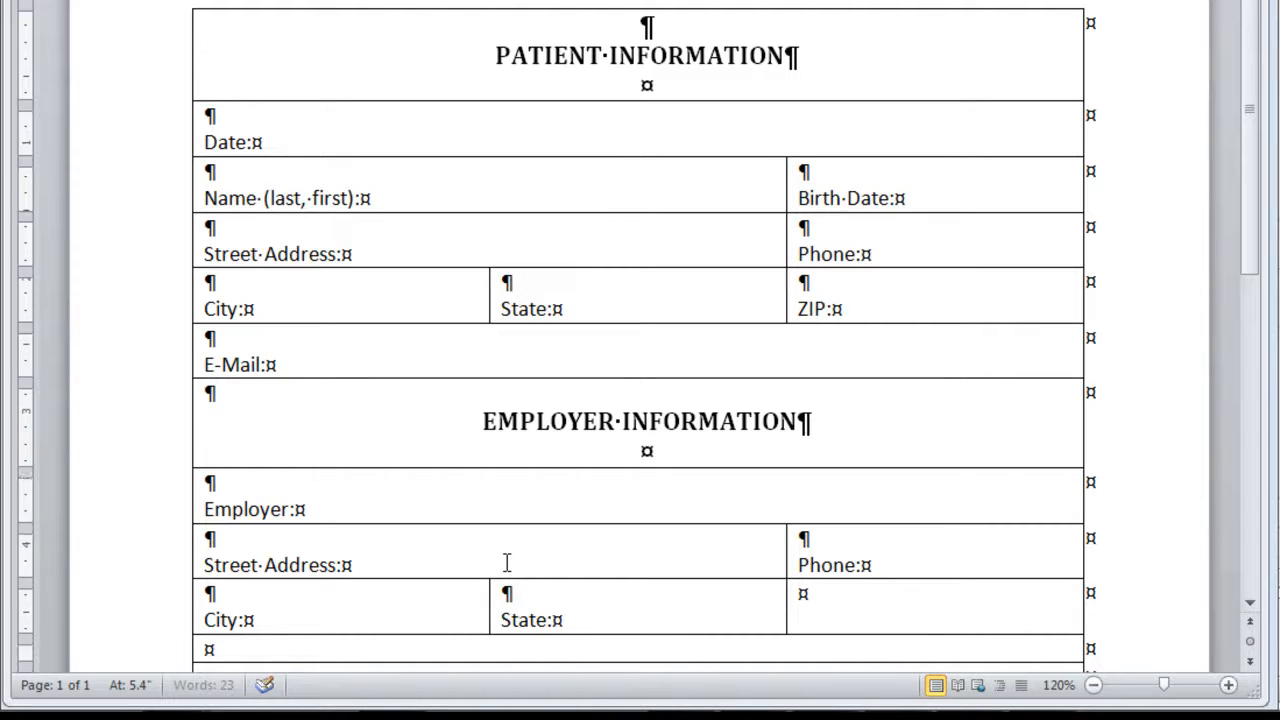
key("Tab")
key("Return")
type("ZIP:")
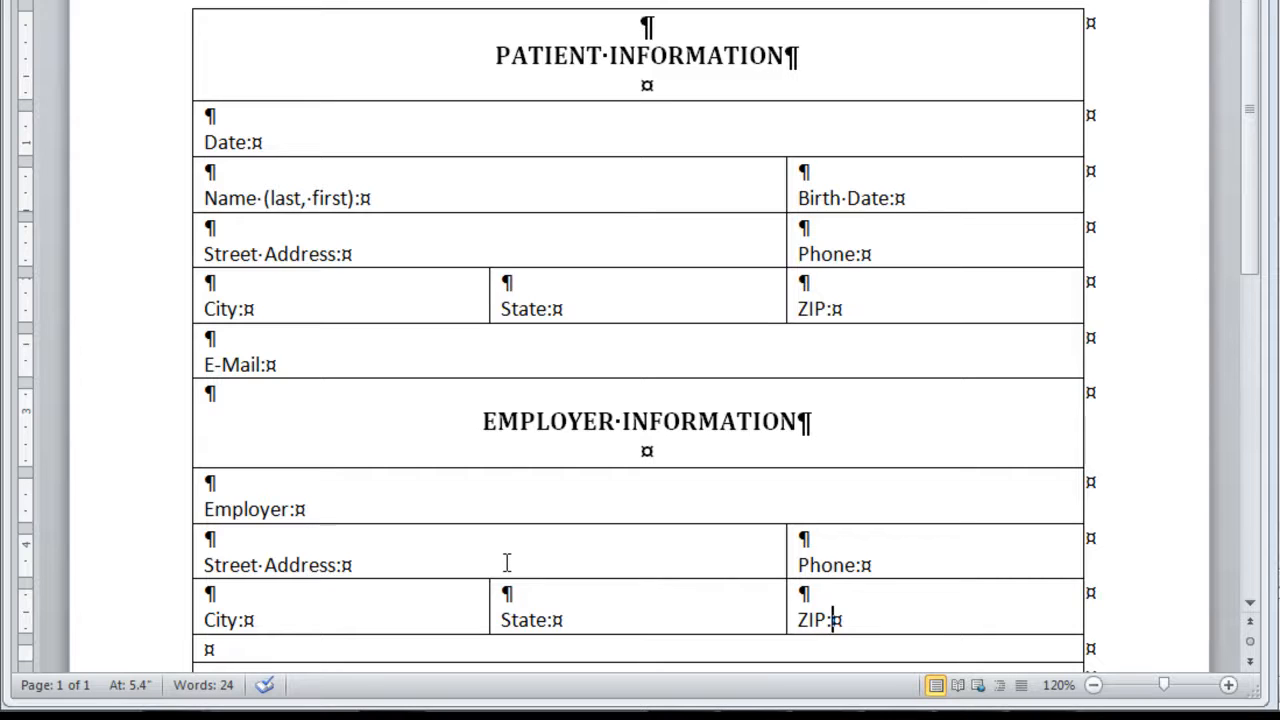
Add a blank line in row 11 and format the line below it as centered, bold Cambria 14 pt
key("Tab")
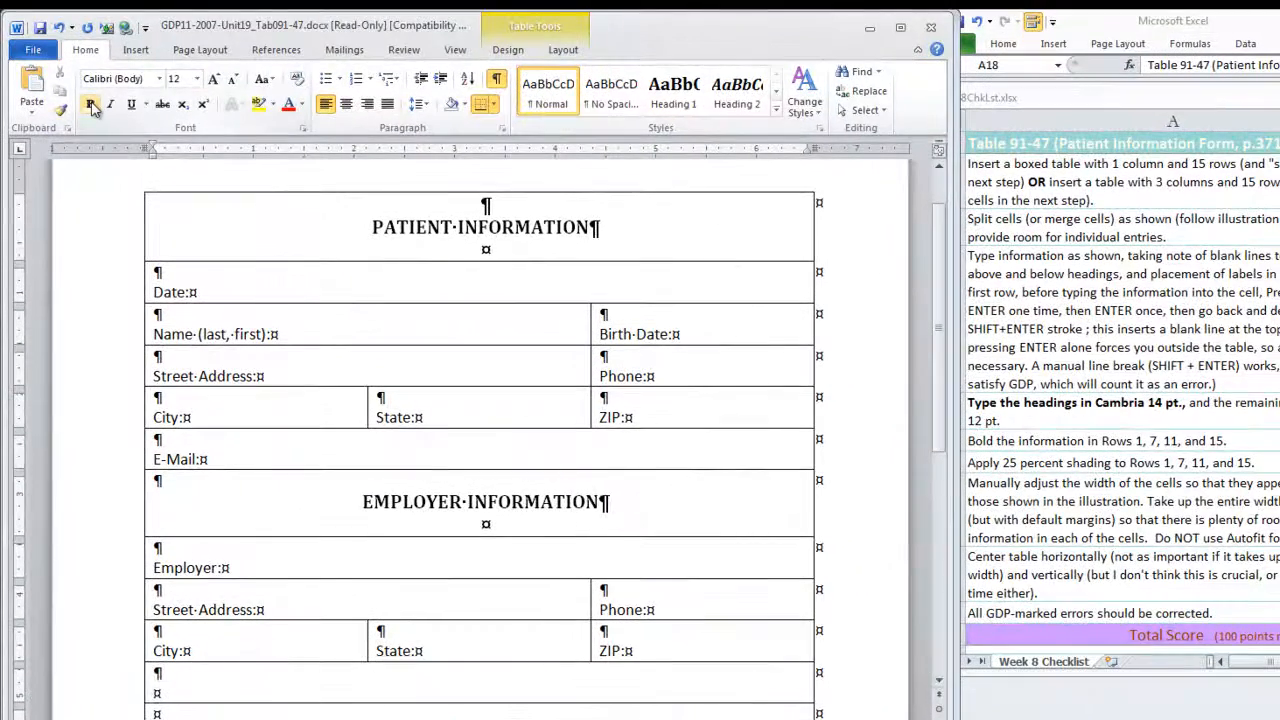
left_click(346, 104)
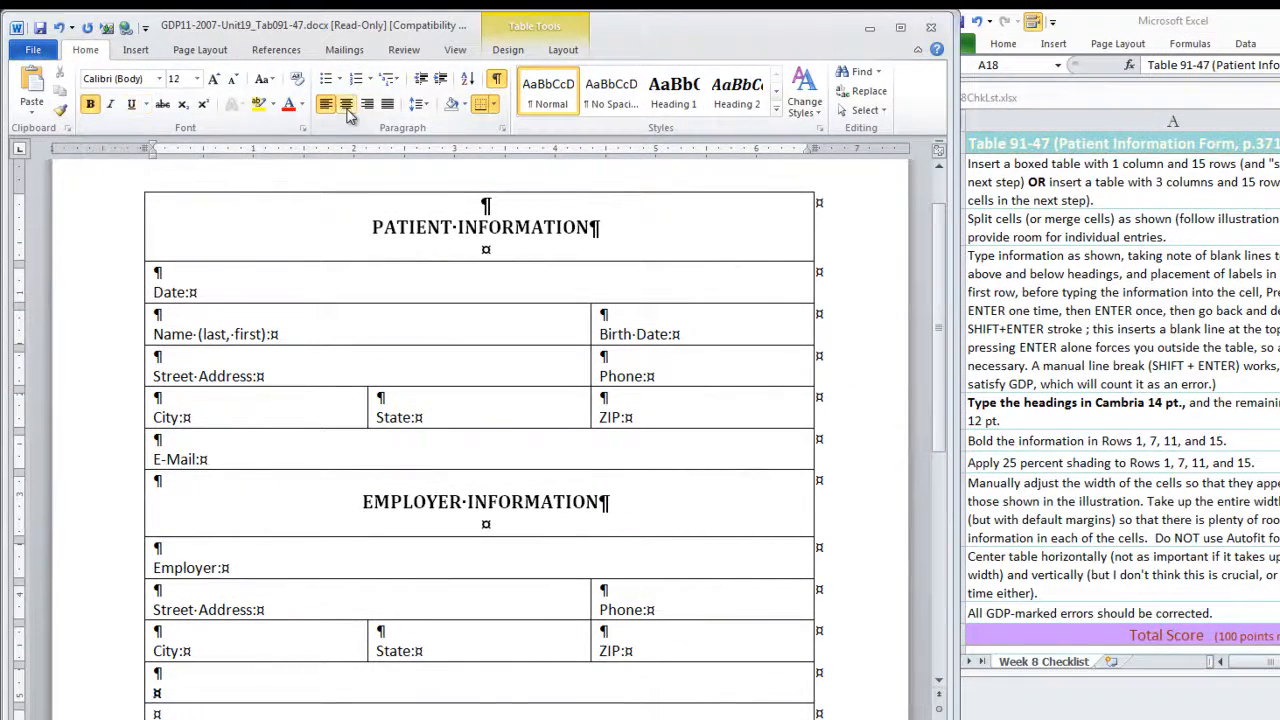
left_click(159, 78)
left_click(140, 120)
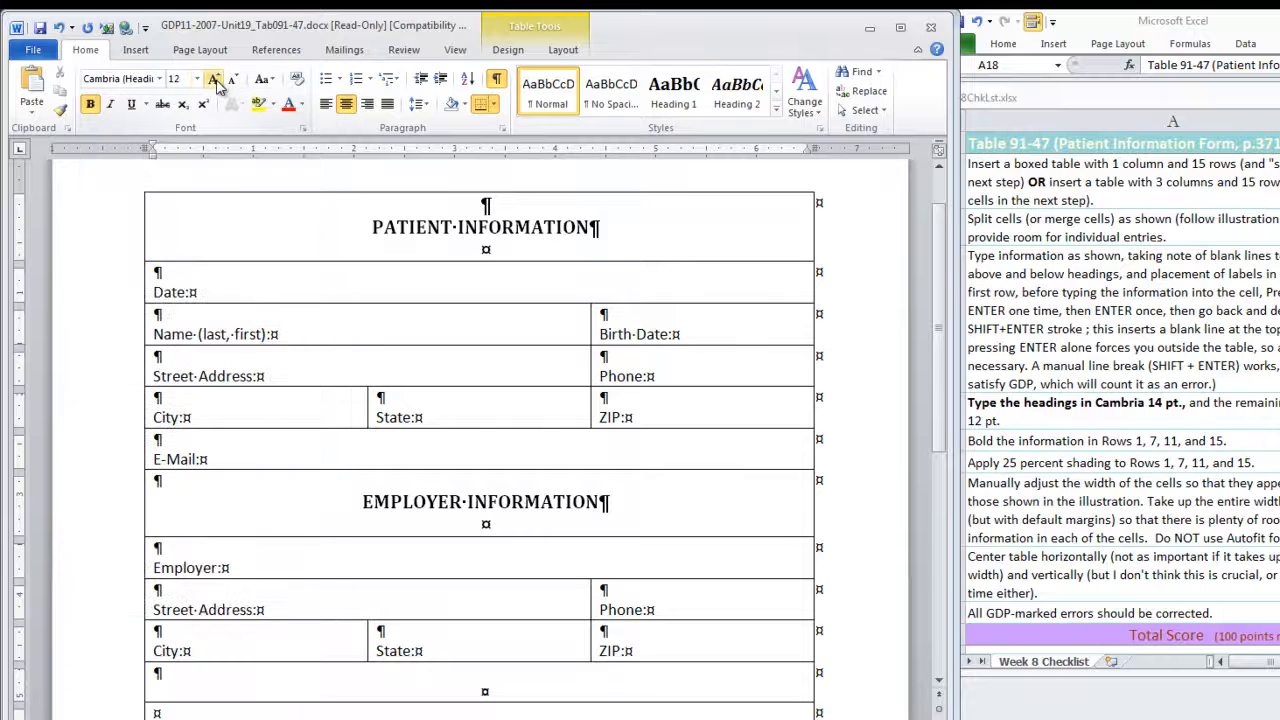
left_click(214, 80)
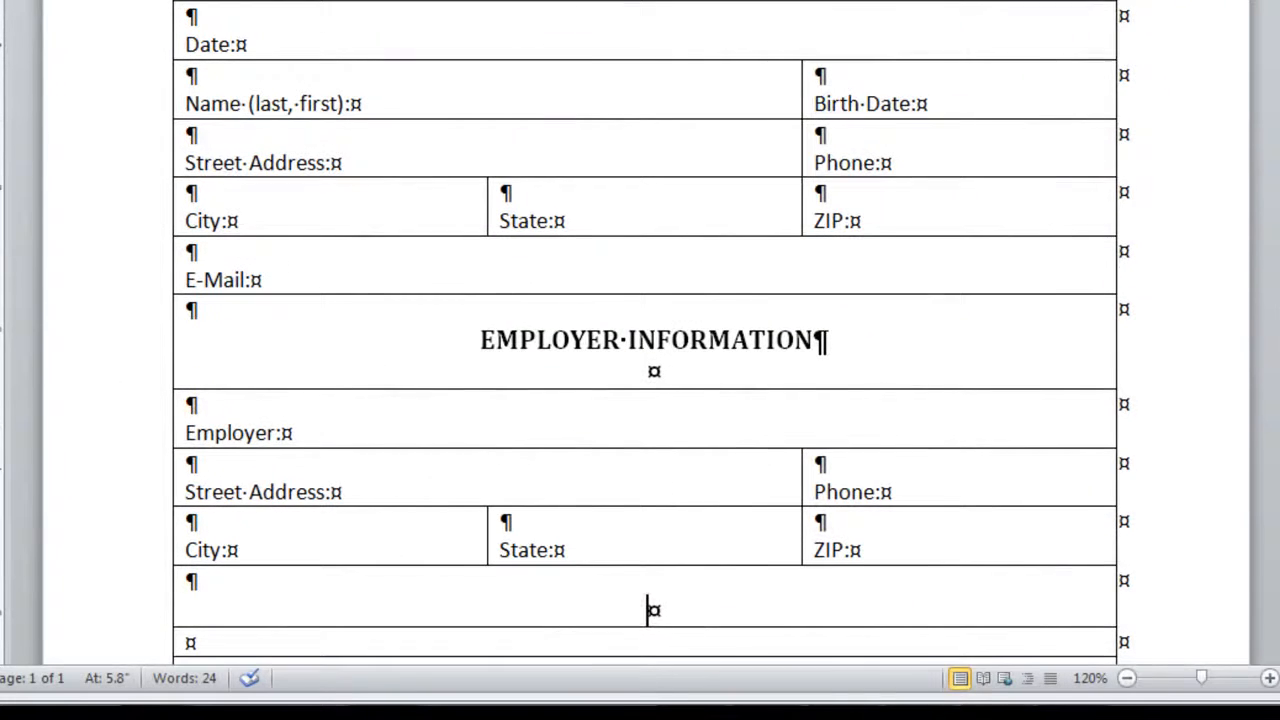
Enter the heading INSURANCE INFORMATION in row 11, followed by a blank line
type("INSURANCE I")
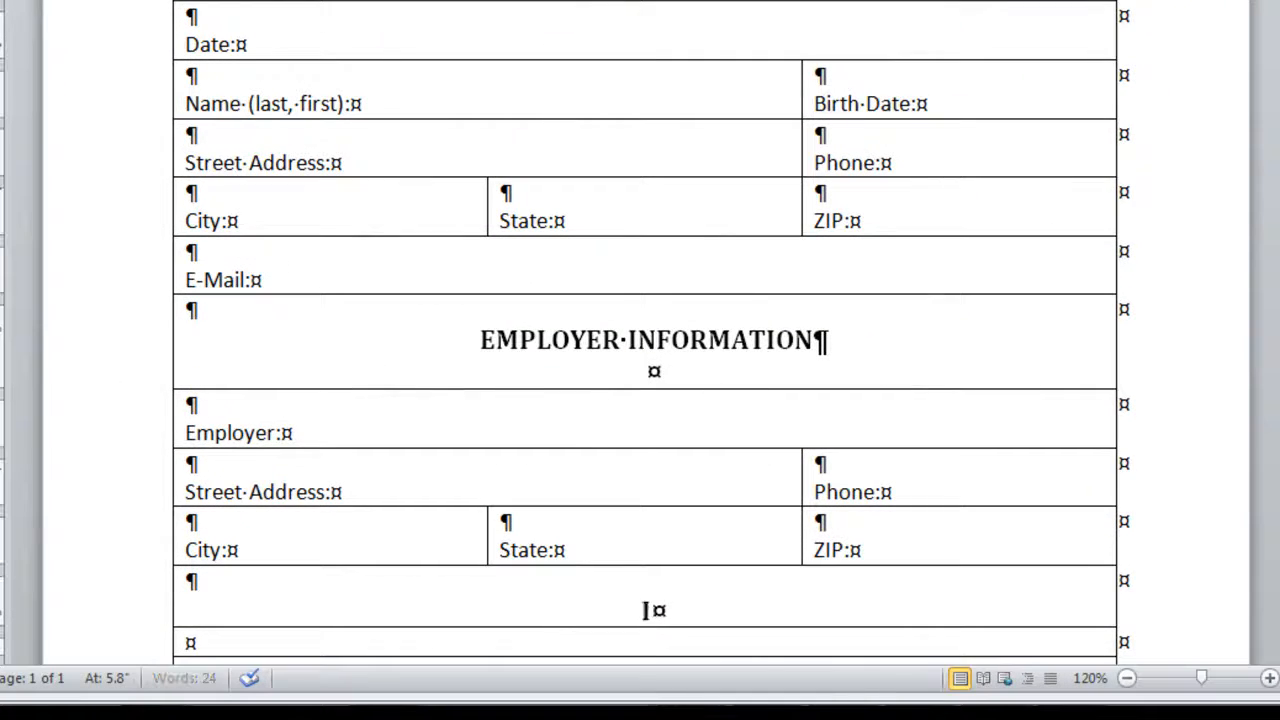
type("NFORMATION")
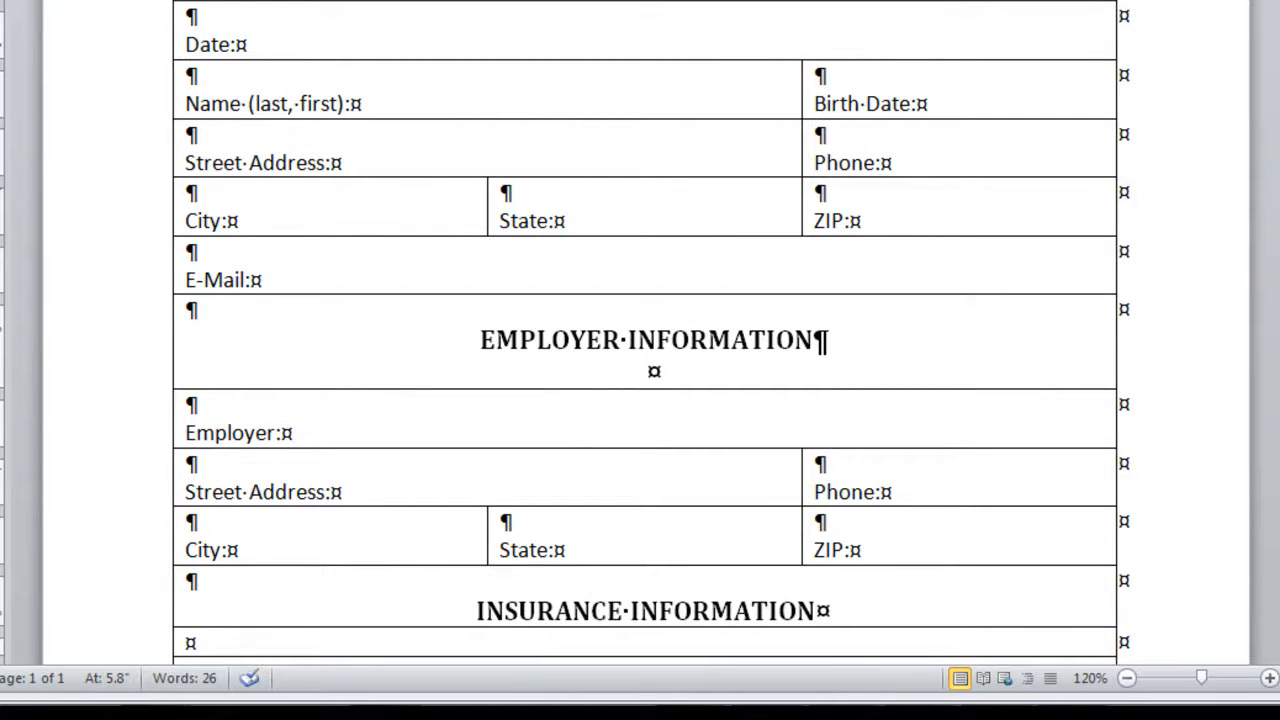
key("Return")
Enter the labels Name of Company: in row 12 and Address: in row 13, each below a blank line
key("Tab")
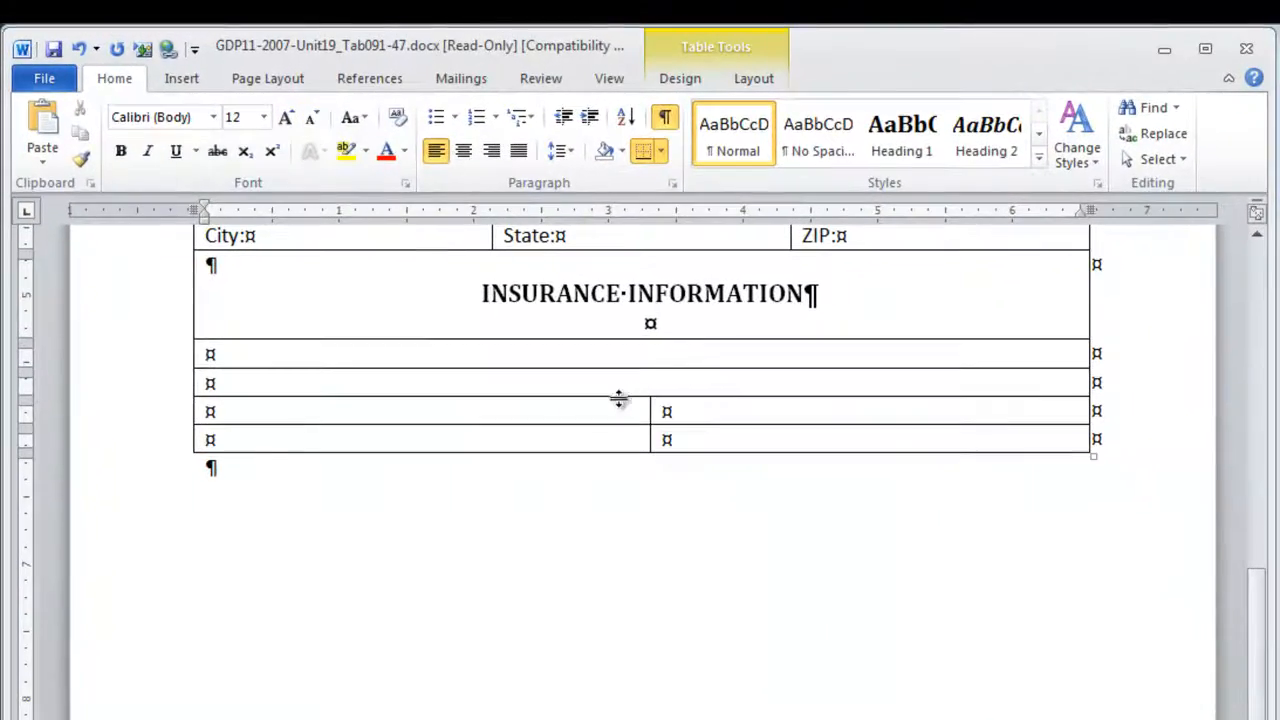
type("Name")
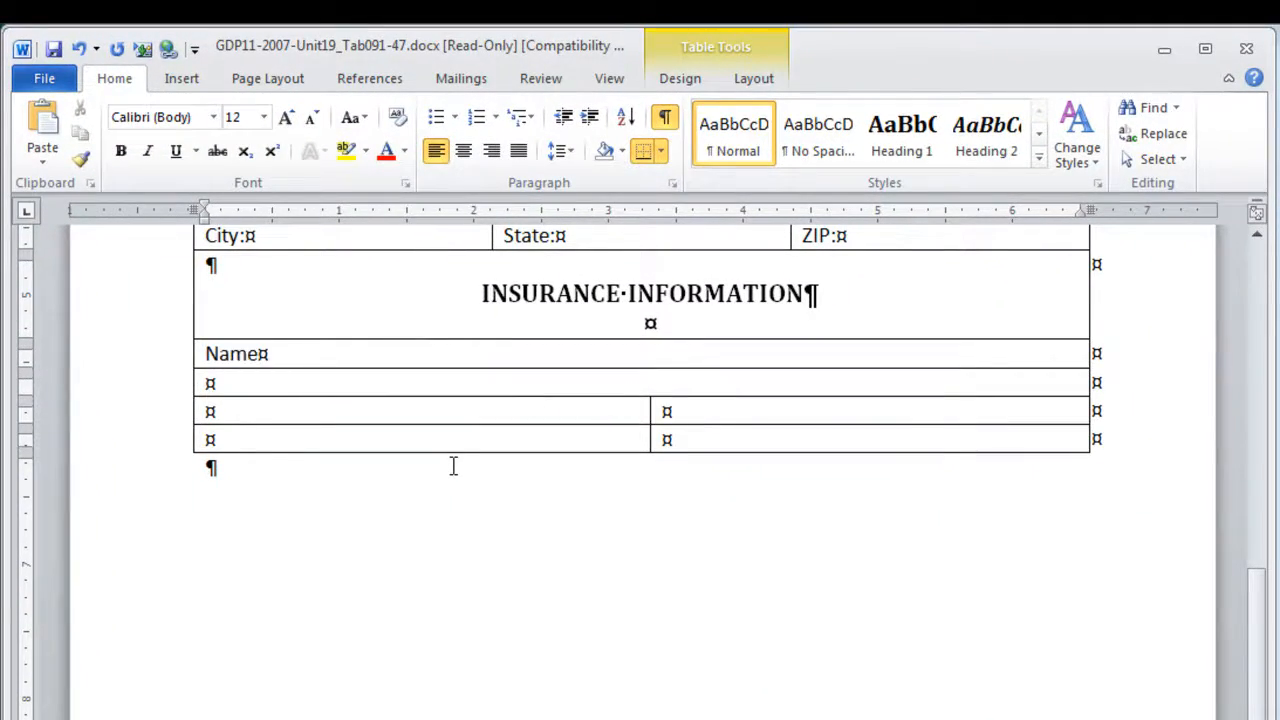
type(" of Company:")
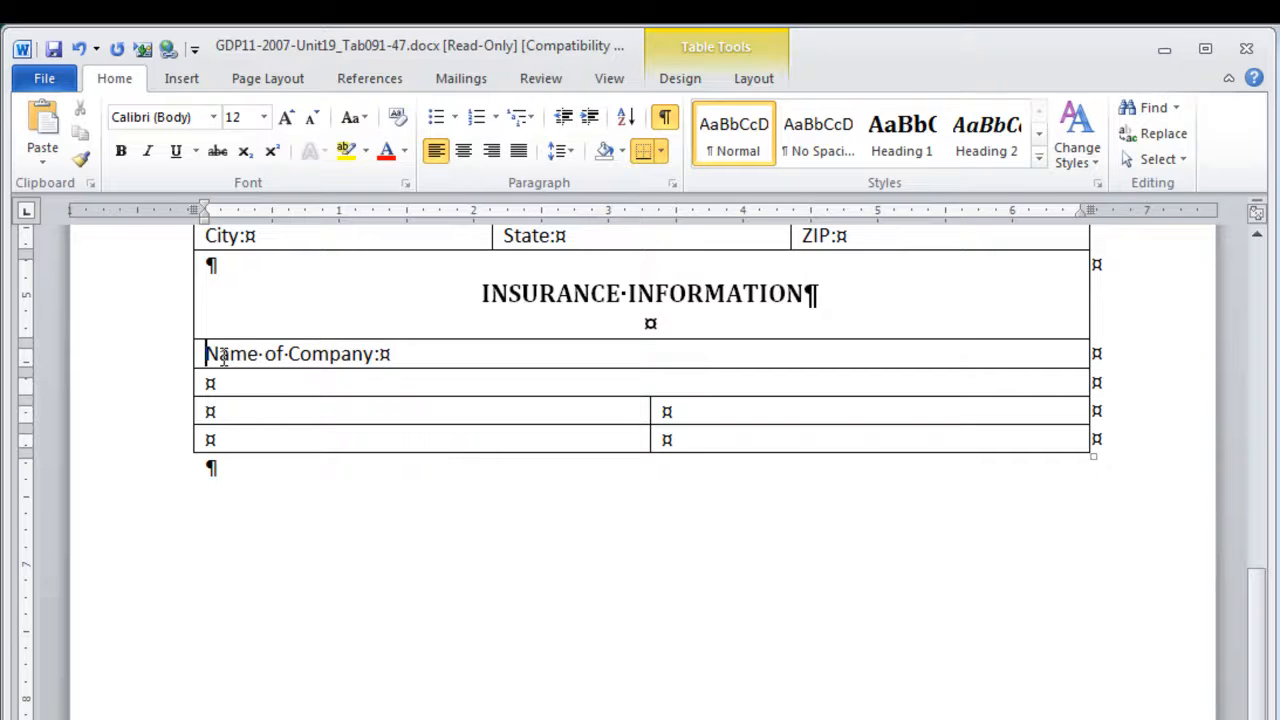
key("Return")
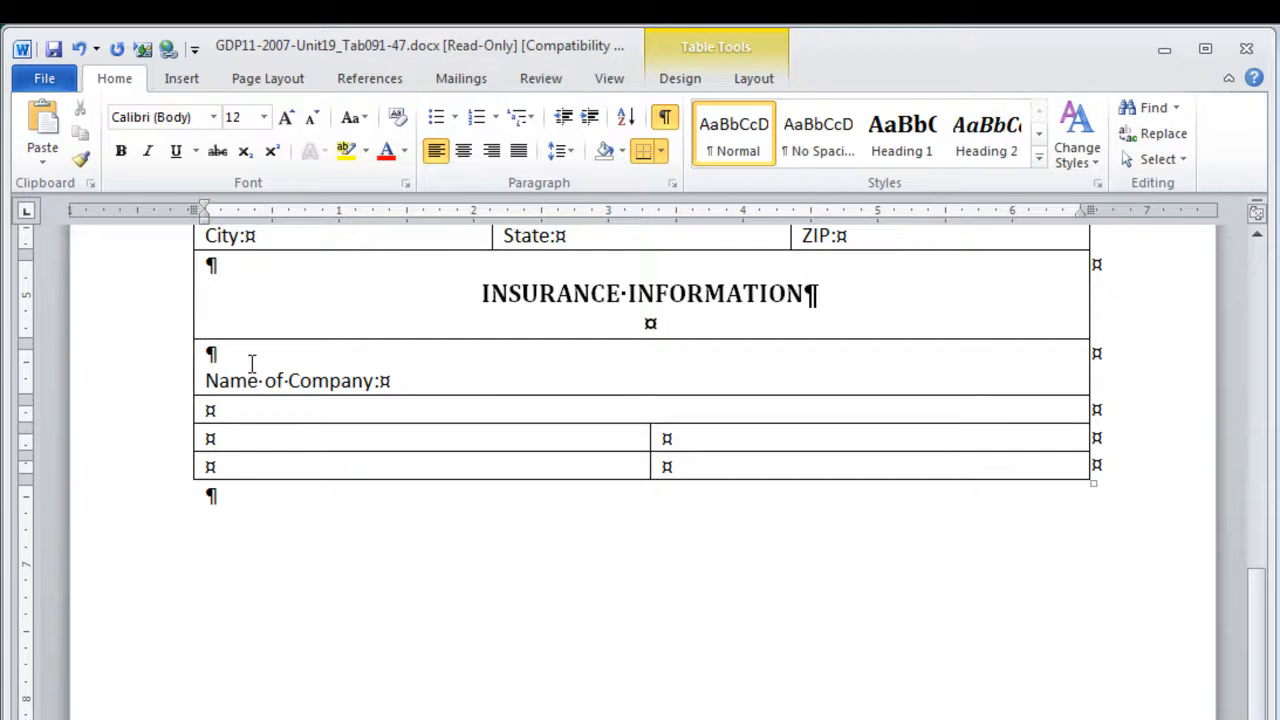
left_click(207, 409)
key("Return")
type("Address:")
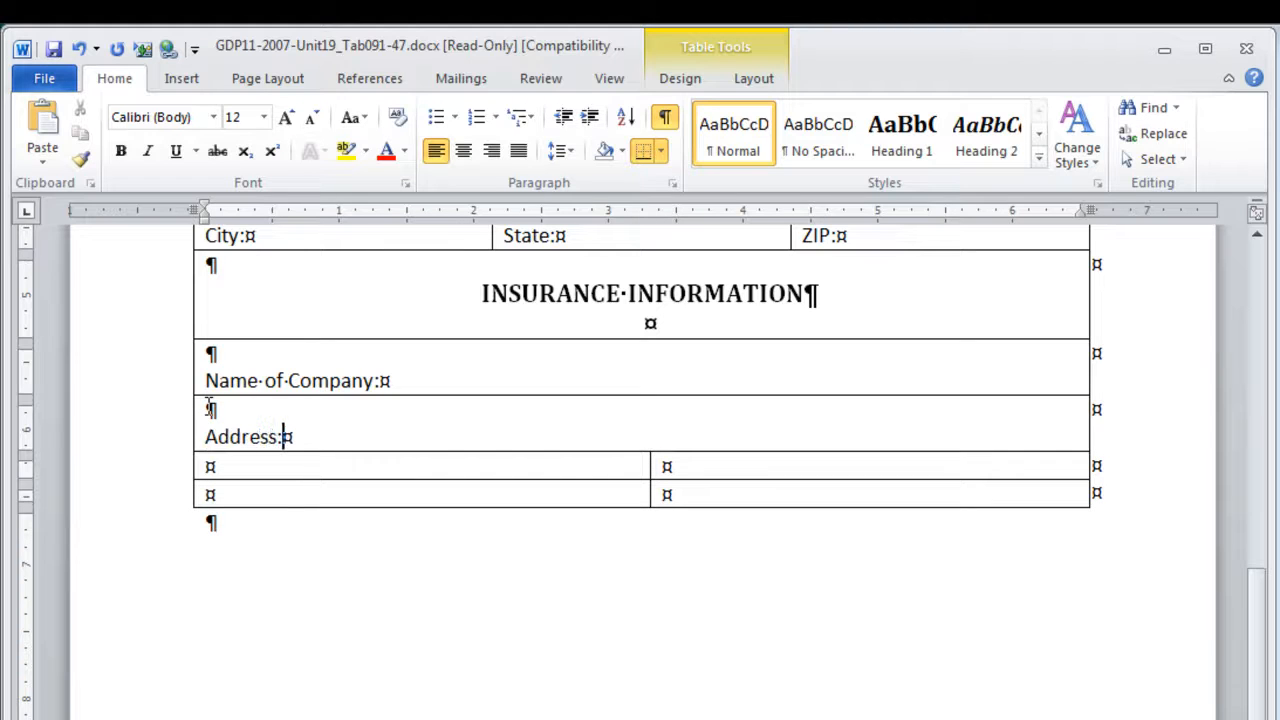
Enter the labels Phone: and Policy Number: in the two cells of row 14, each below a blank line
key("Down")
key("Return")
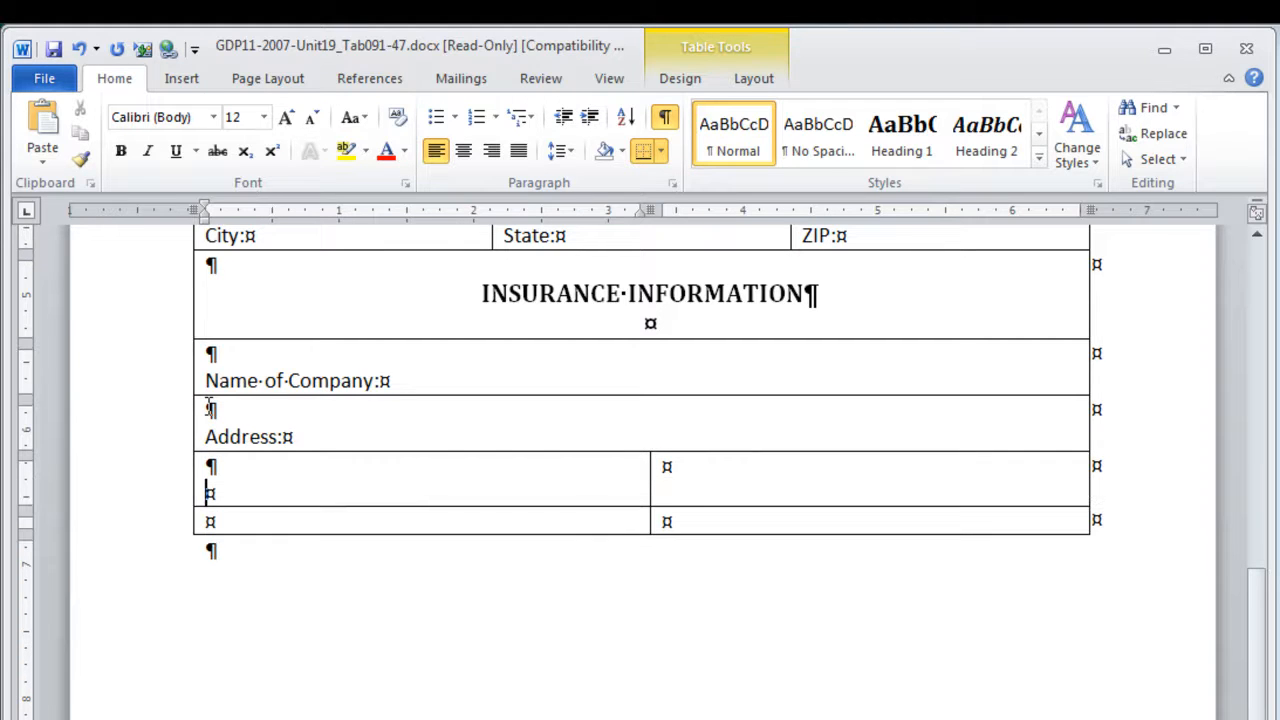
type("Phone:")
key("Tab")
key("Return")
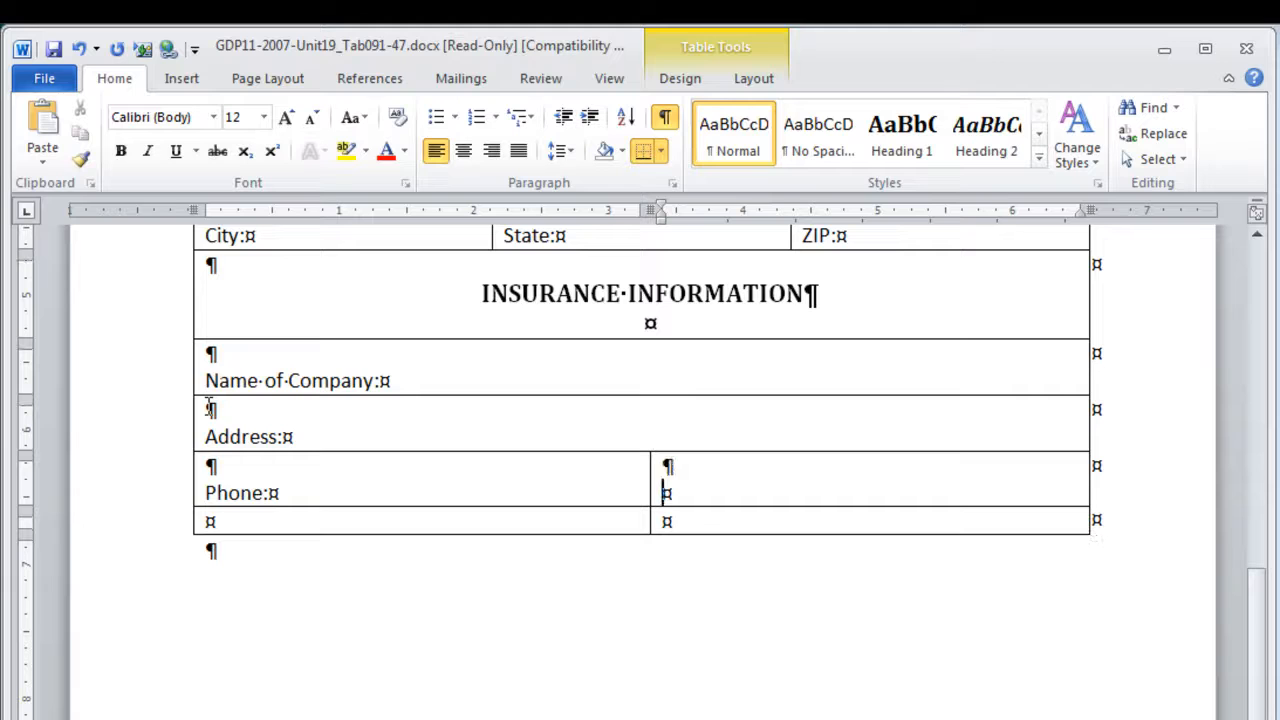
type("Policy Number:")
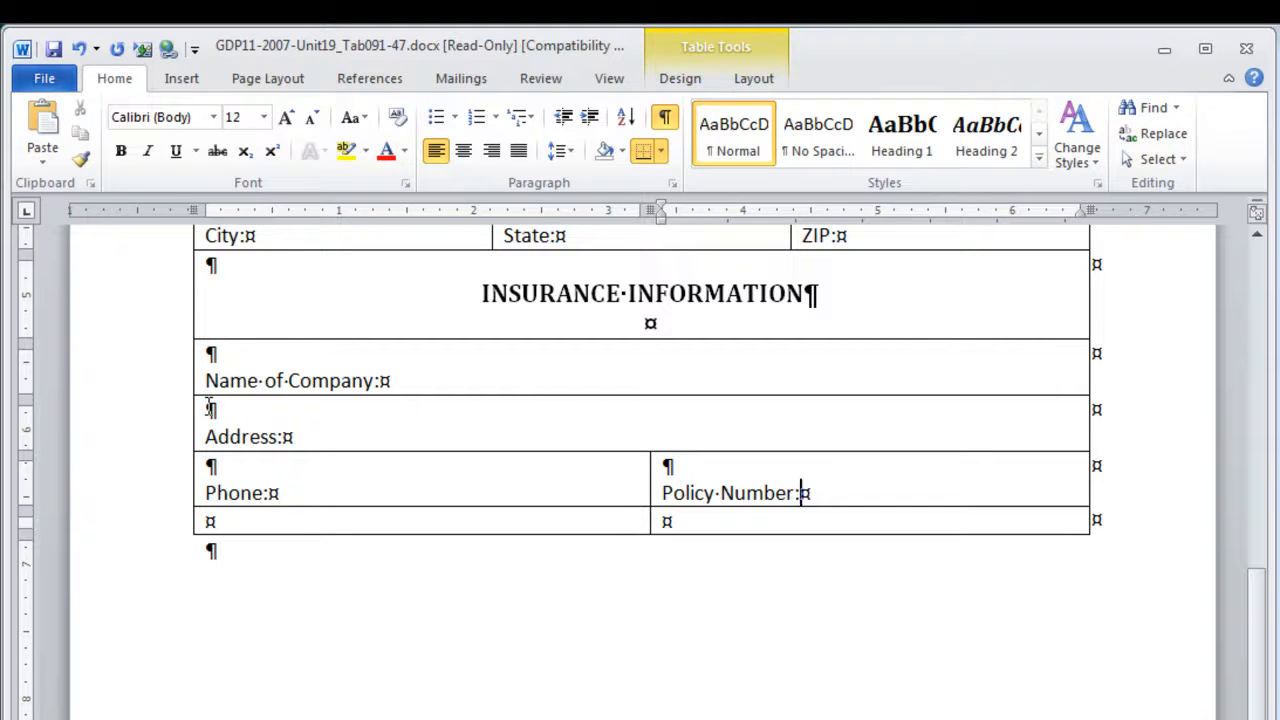
Enter the labels Signature: and Date: in the two cells of row 15, each below a blank line
key("Tab")
key("Return")
type("Signature:")
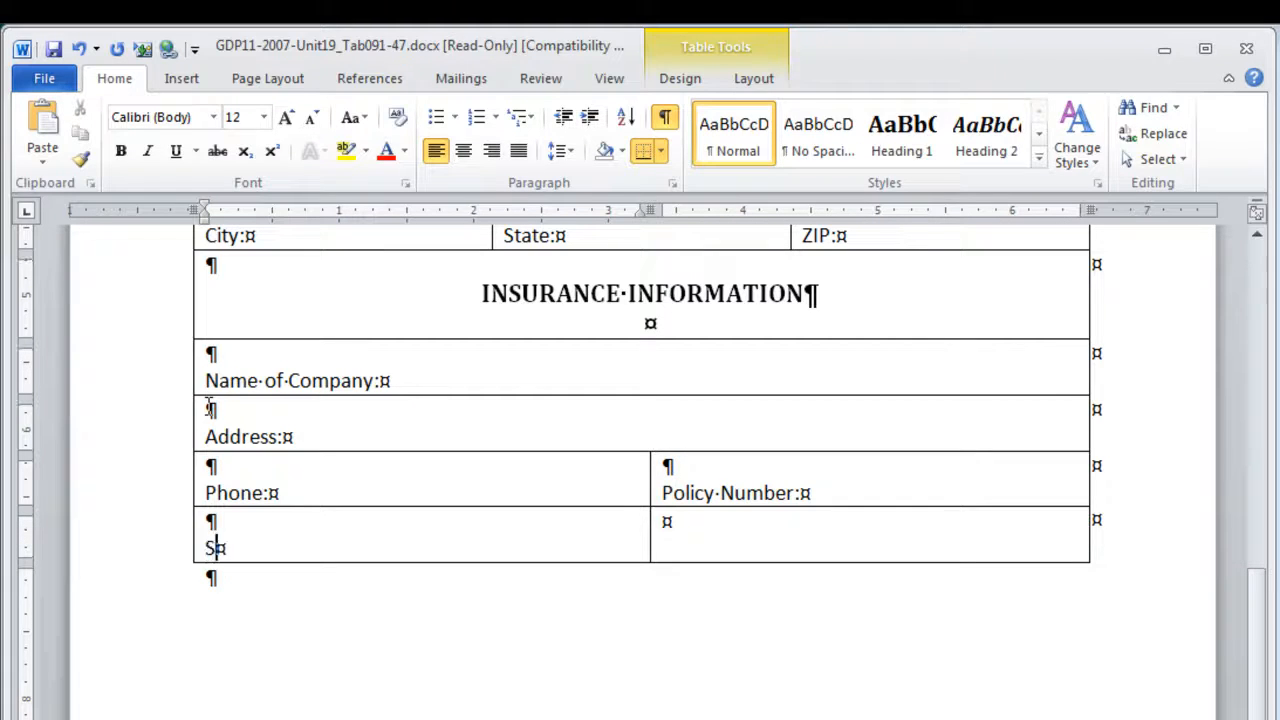
key("Tab")
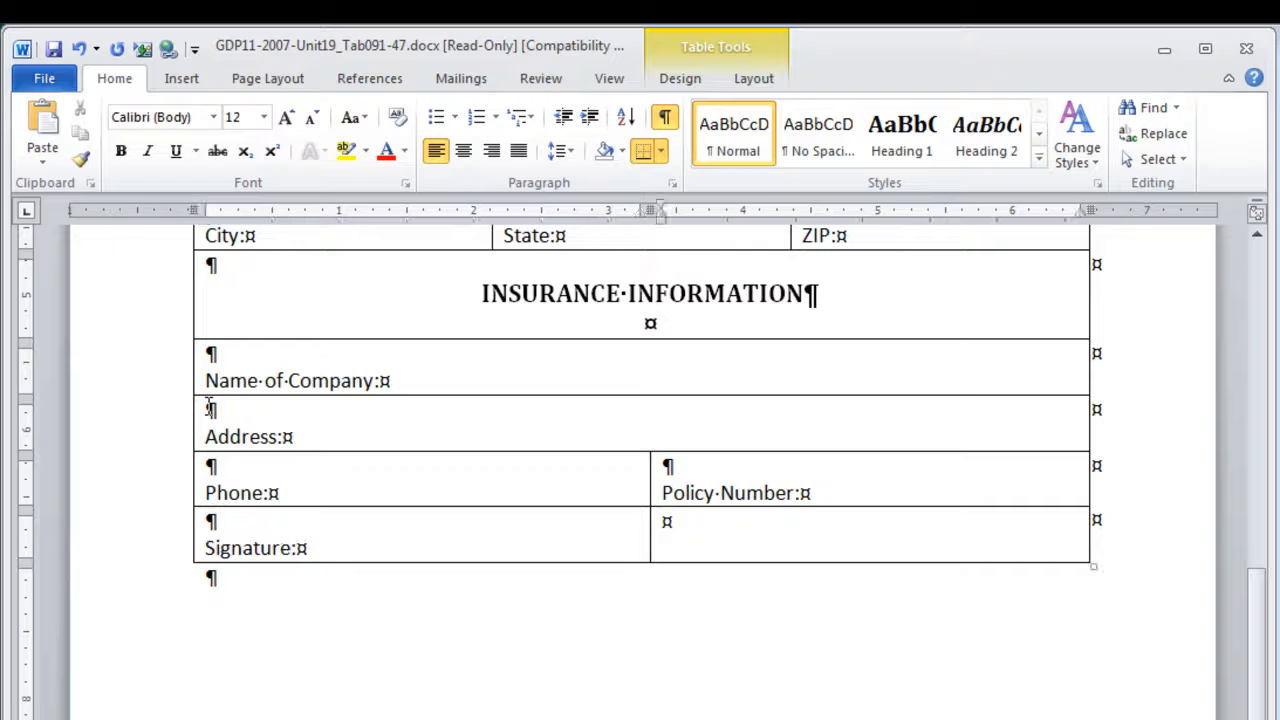
key("Return")
type("Date:")
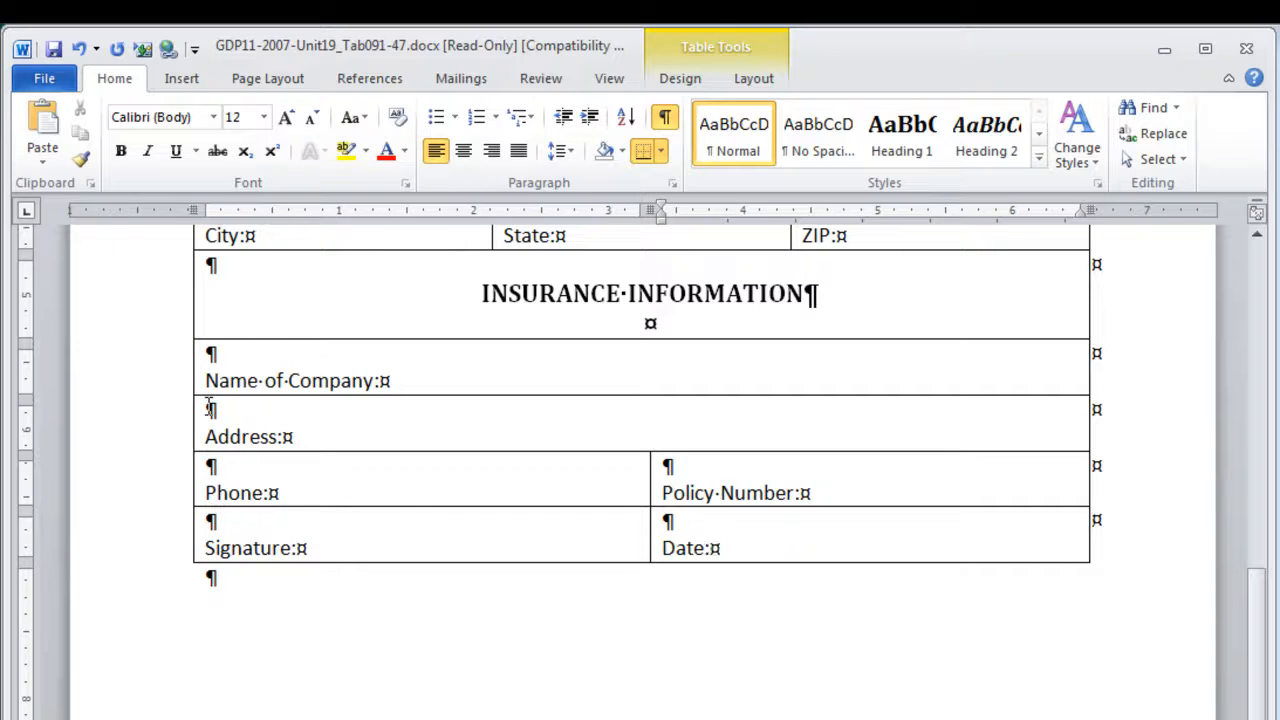
Bold the labels Signature: and Date: in row 15
left_click(150, 558)
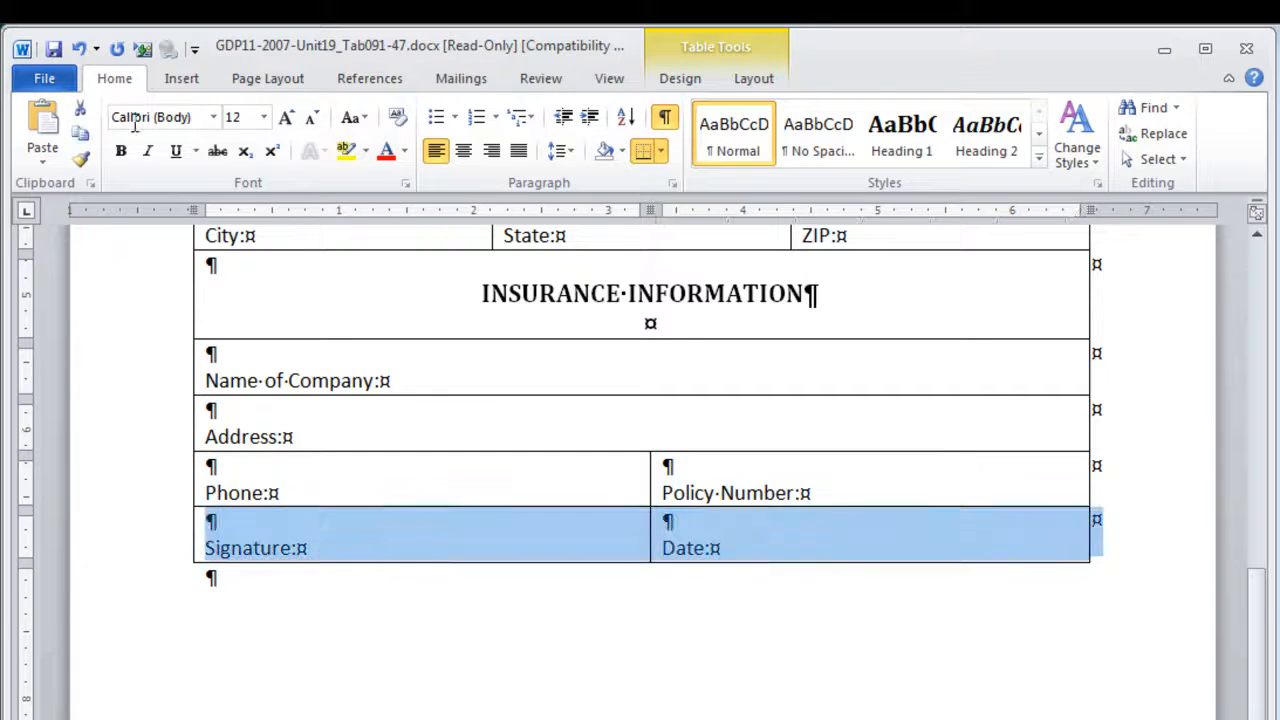
left_click(124, 154)
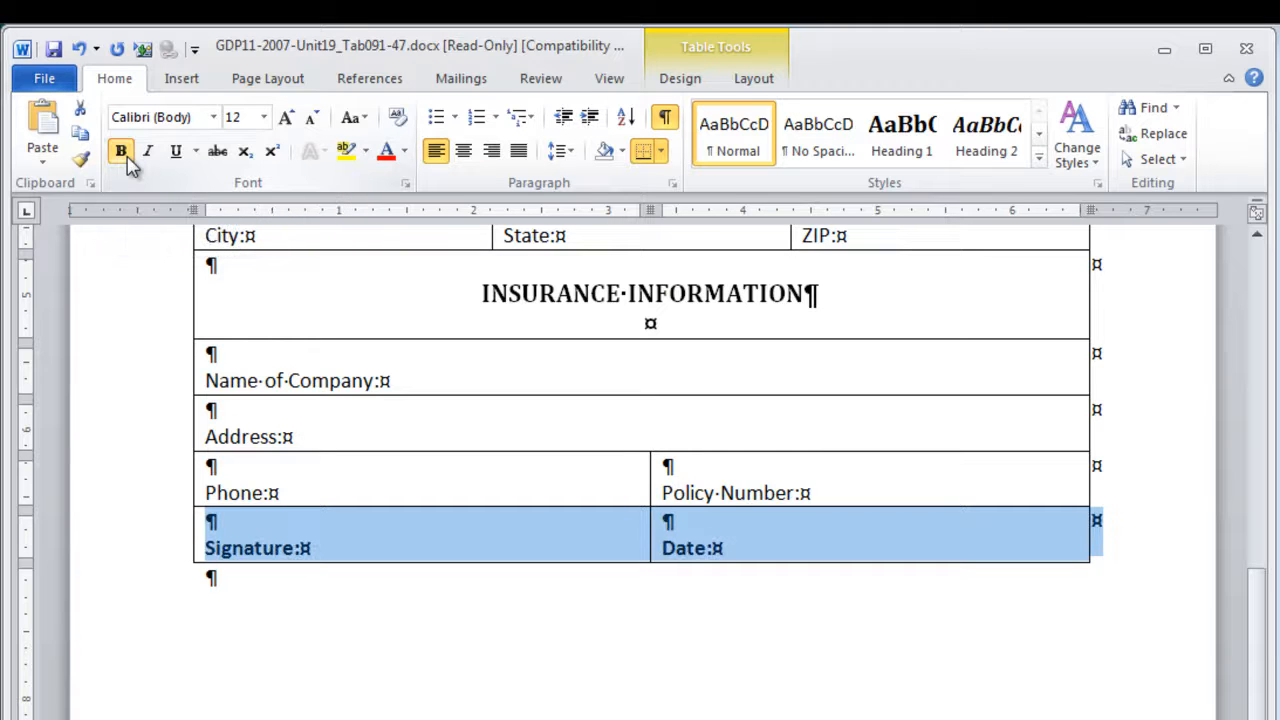
Apply 25% pattern shading to the cells of the three section heading rows and the Signature/Date row together
scroll(924, 541, "up", 5)
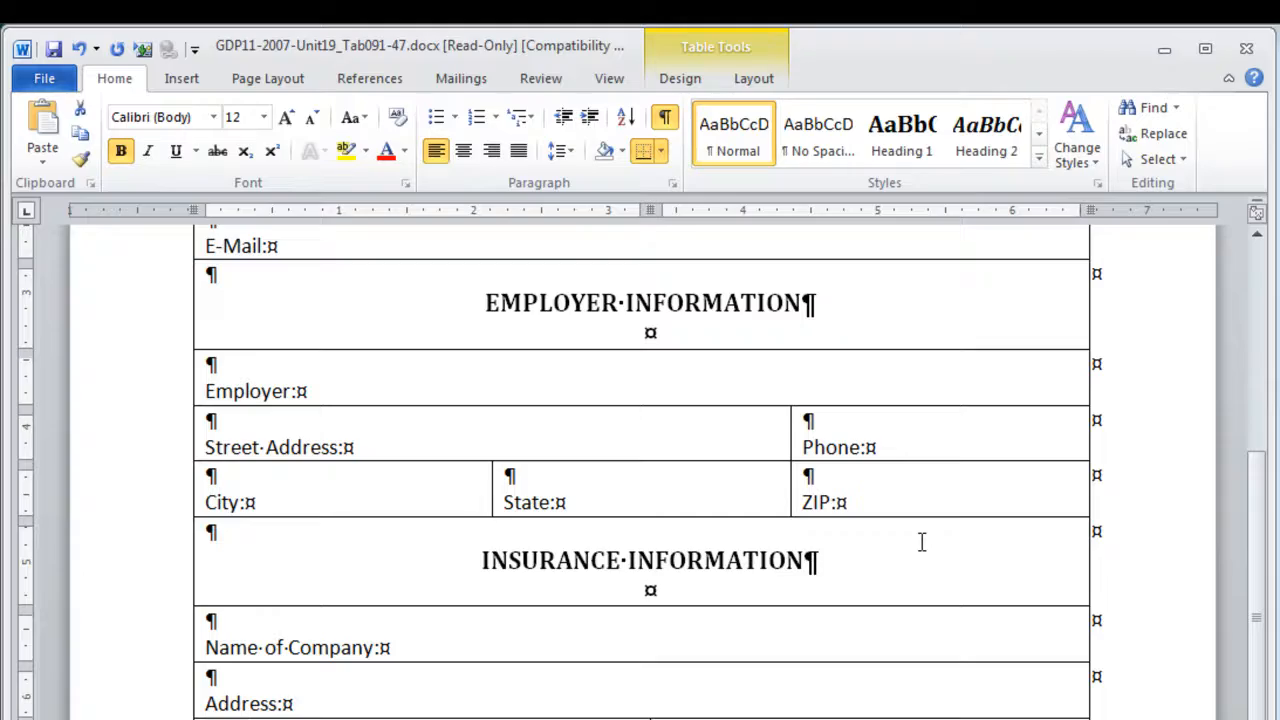
scroll(922, 541, "up", 5)
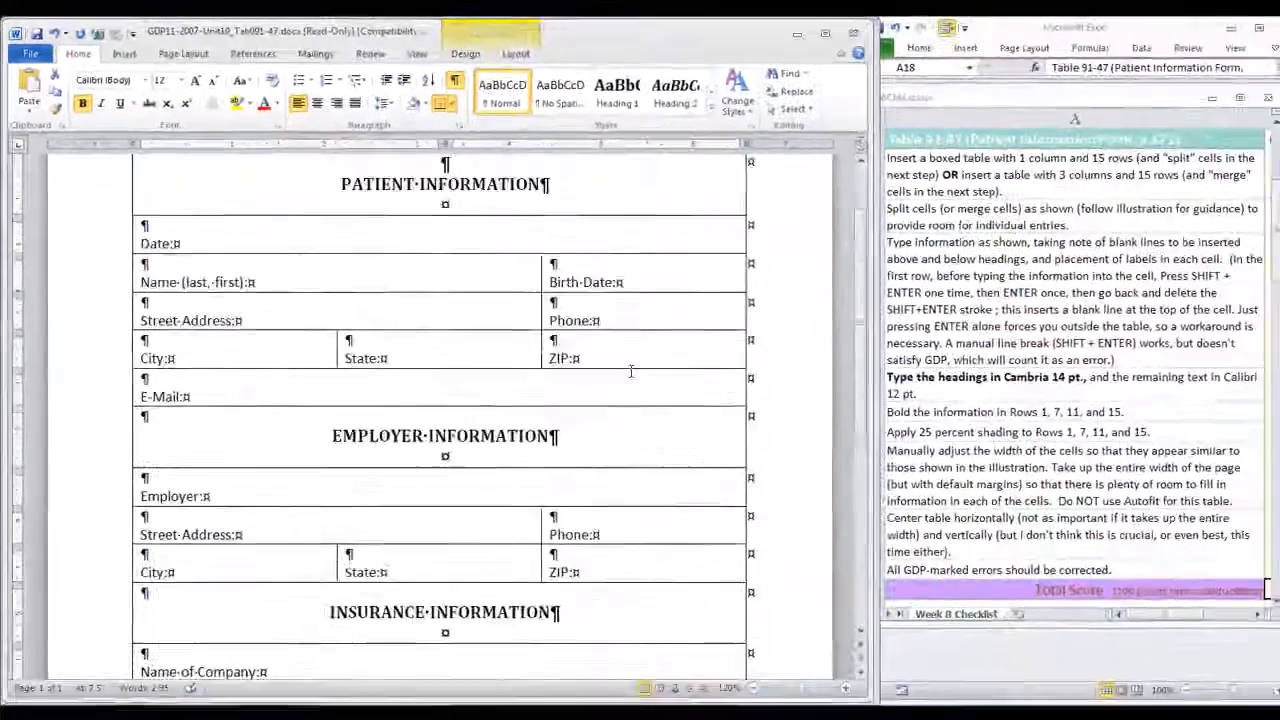
left_click(166, 432)
scroll(116, 295, "down", 3)
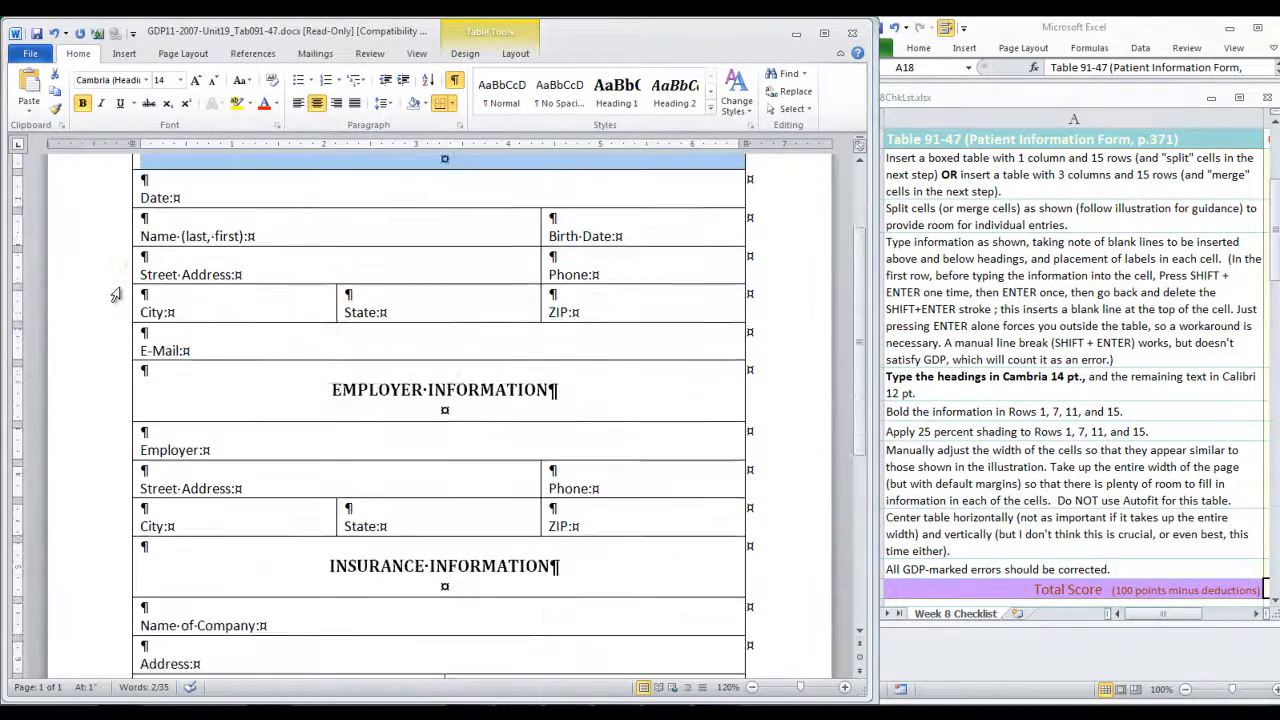
left_click(90, 412)
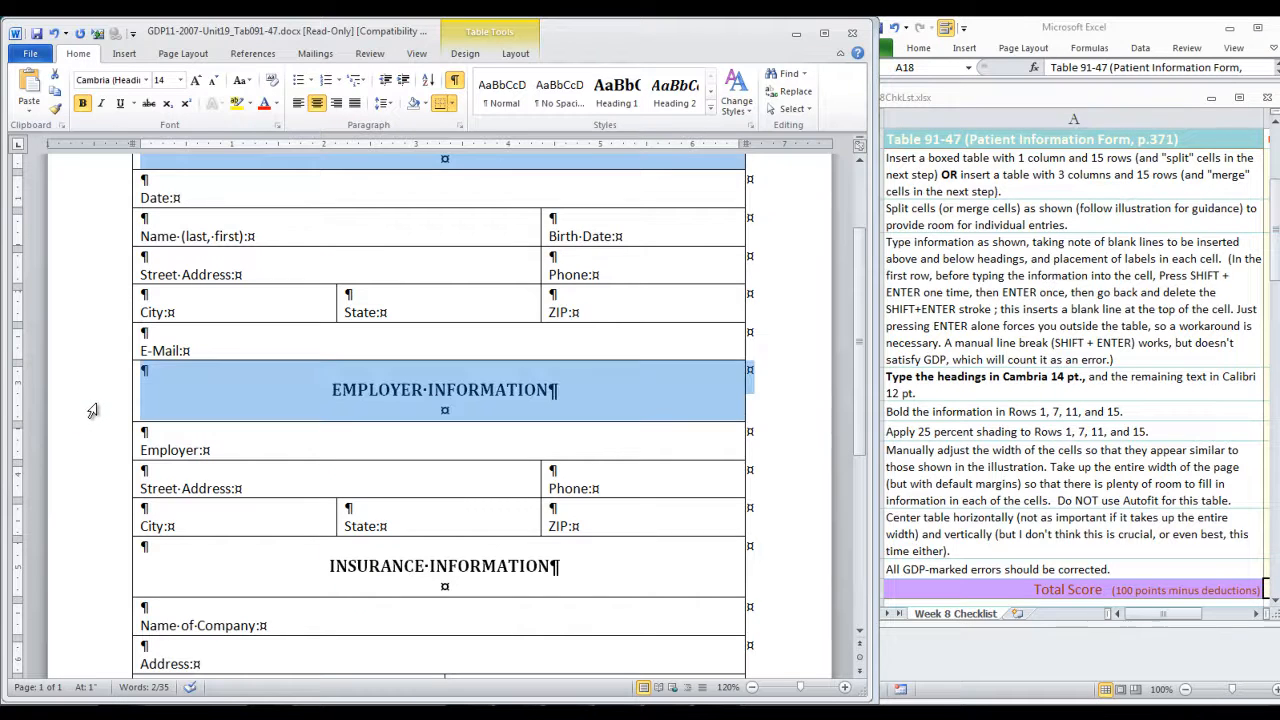
left_click(88, 584, "ctrl")
scroll(86, 580, "down", 3)
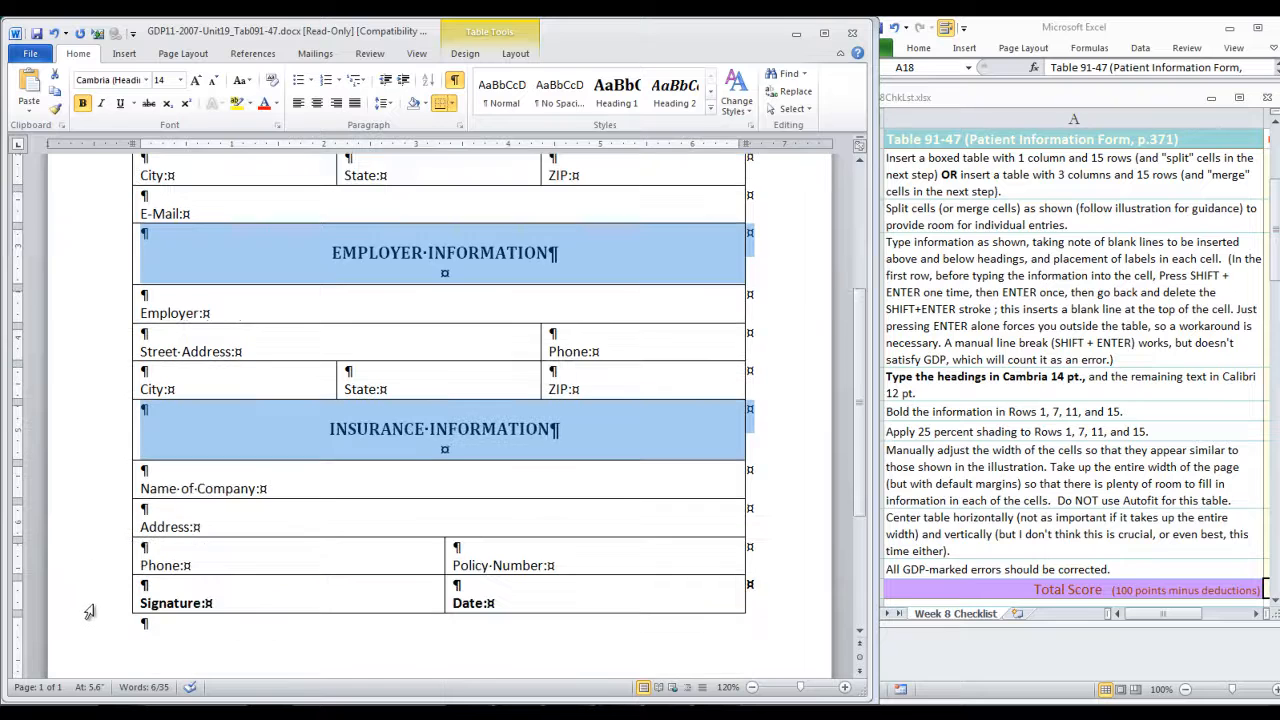
left_click(96, 606, "ctrl")
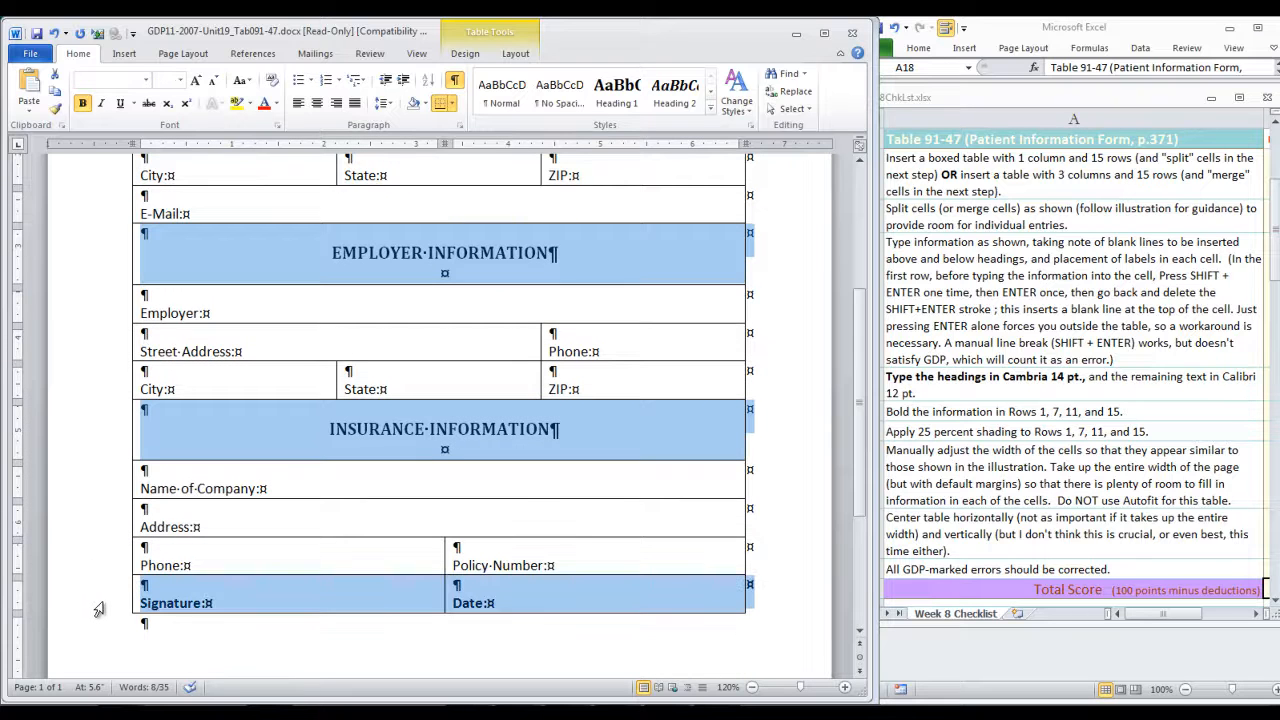
scroll(657, 568, "up", 1)
scroll(657, 568, "up", 5)
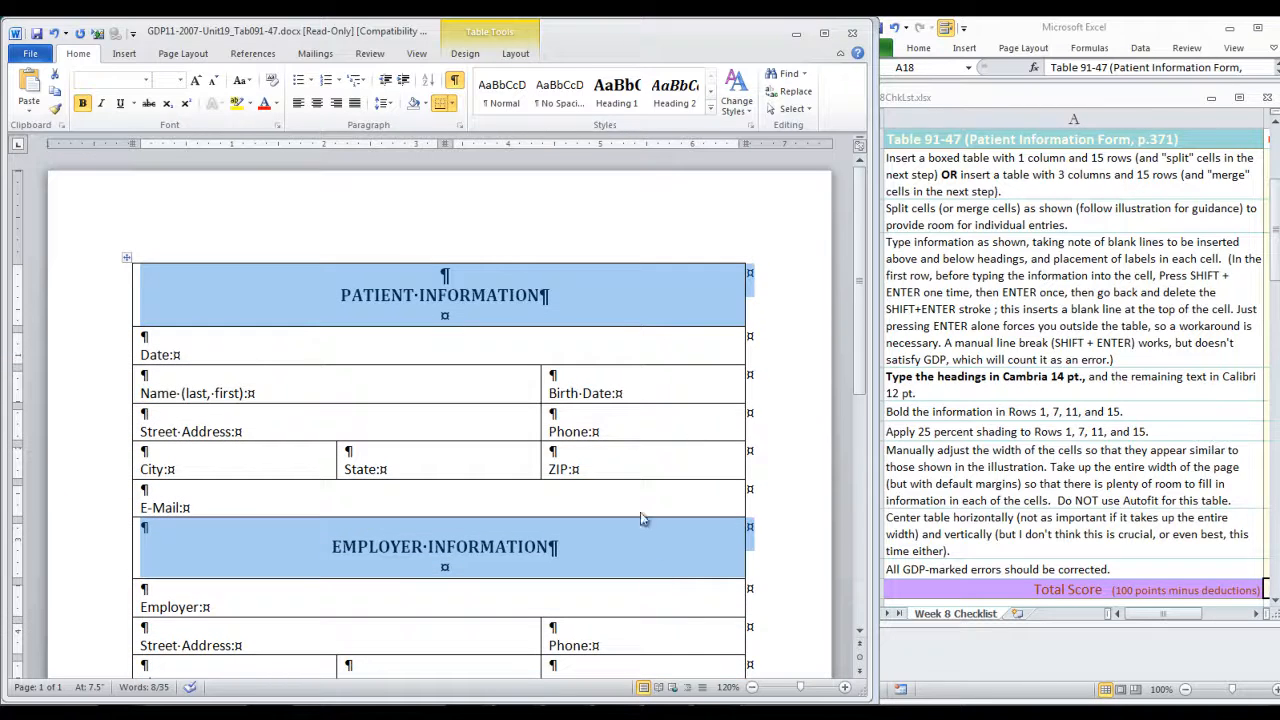
left_click(426, 107)
left_click(426, 107)
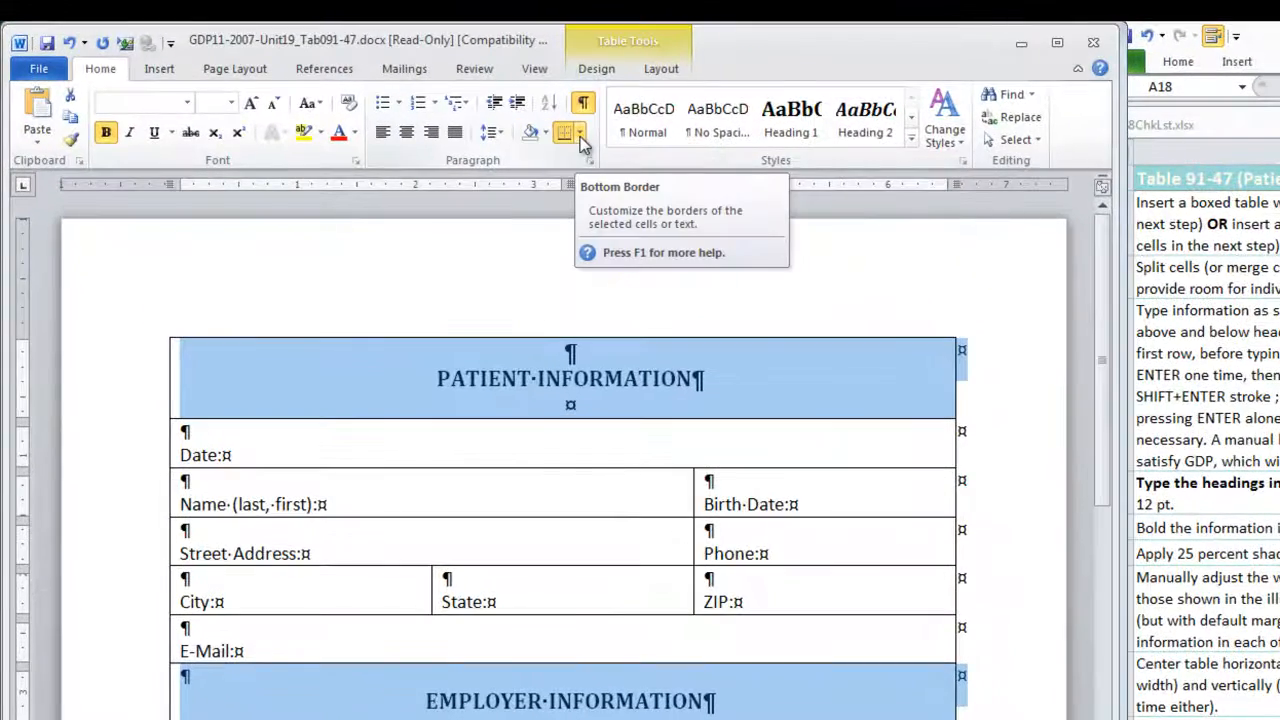
left_click(580, 140)
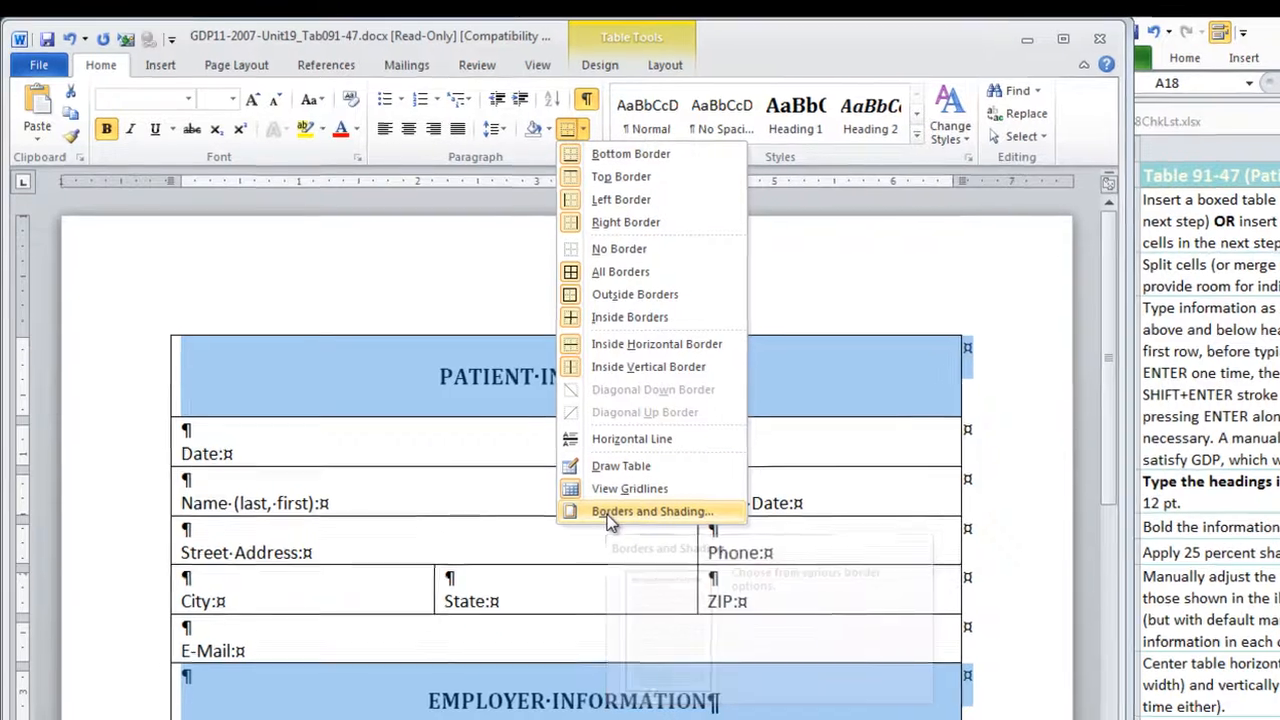
left_click(603, 513)
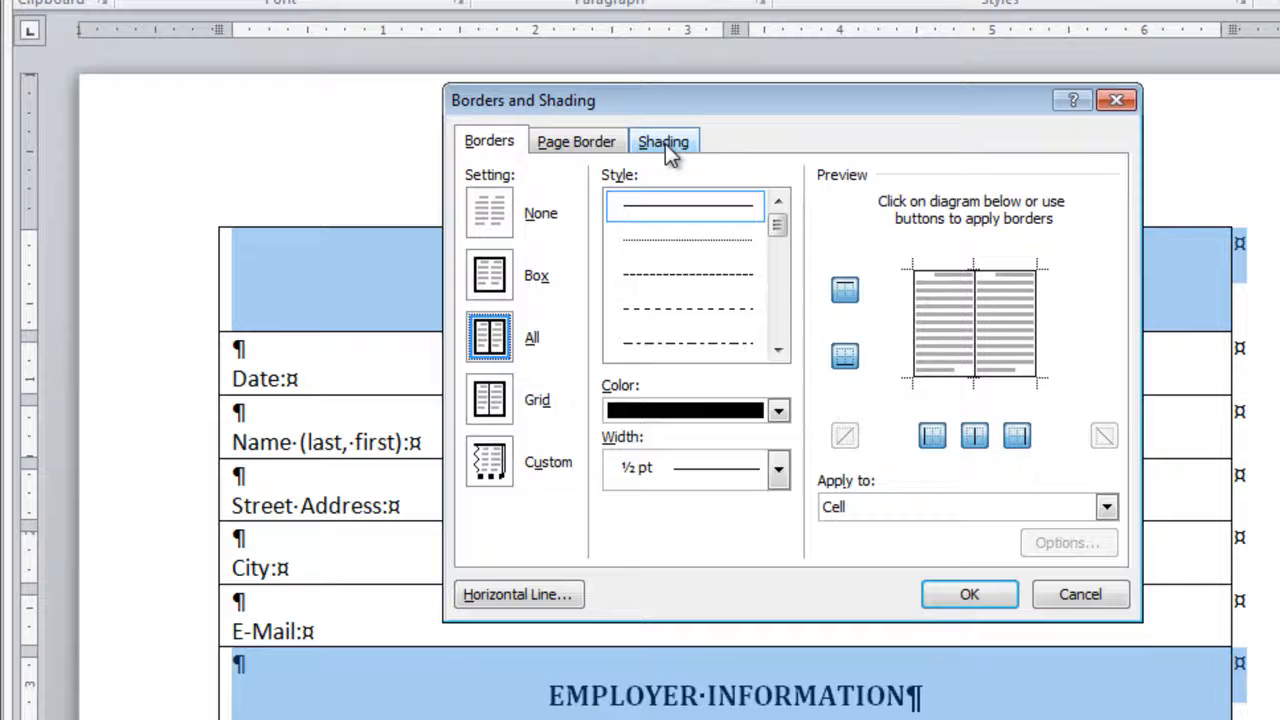
left_click(665, 143)
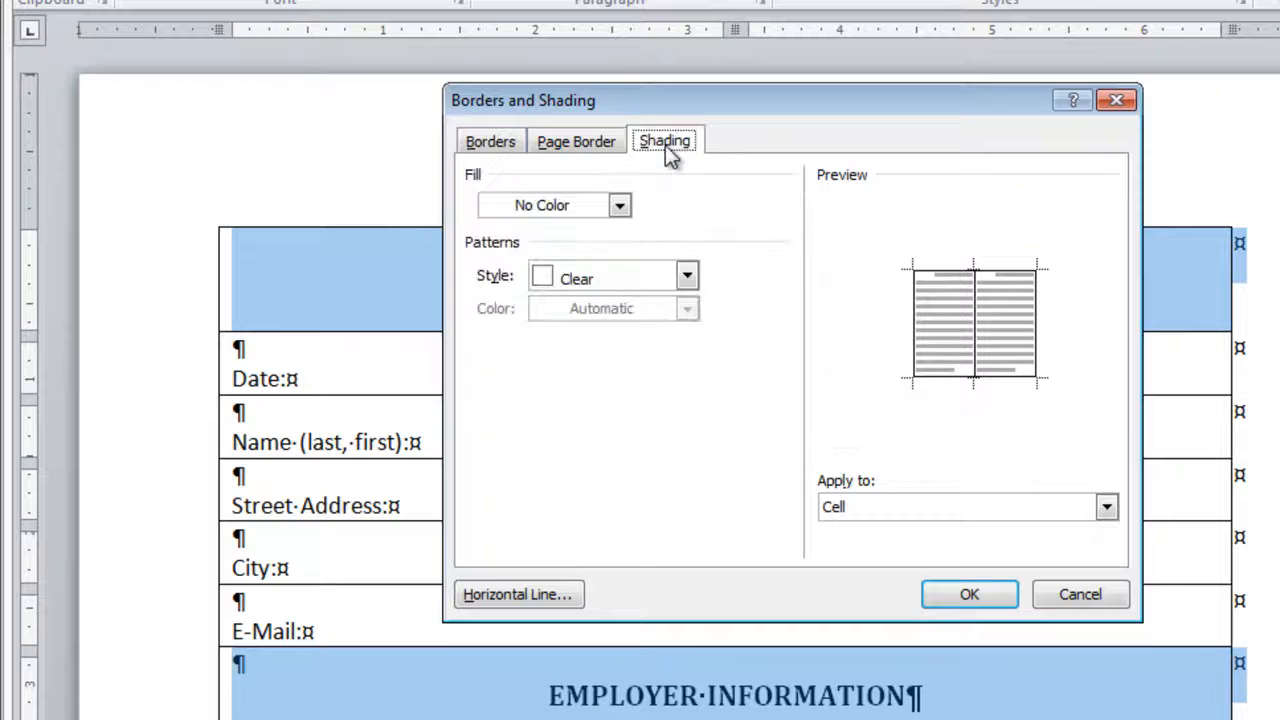
left_click(687, 279)
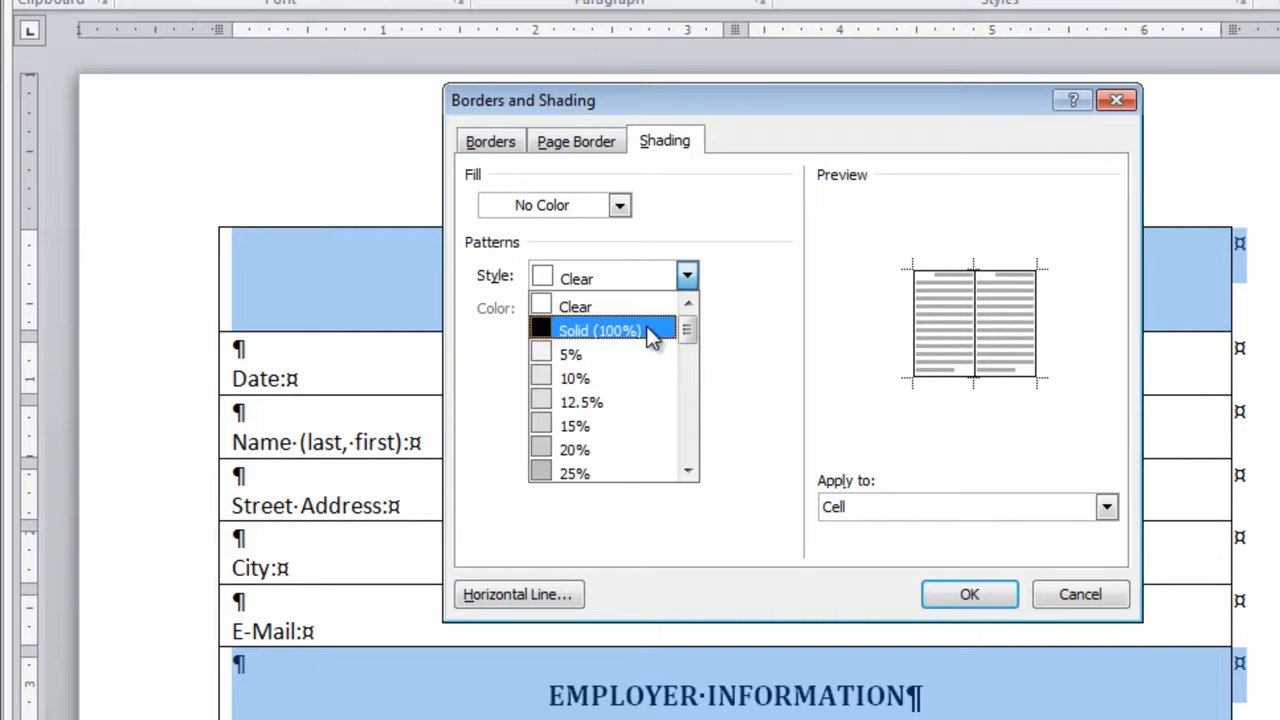
left_click(603, 469)
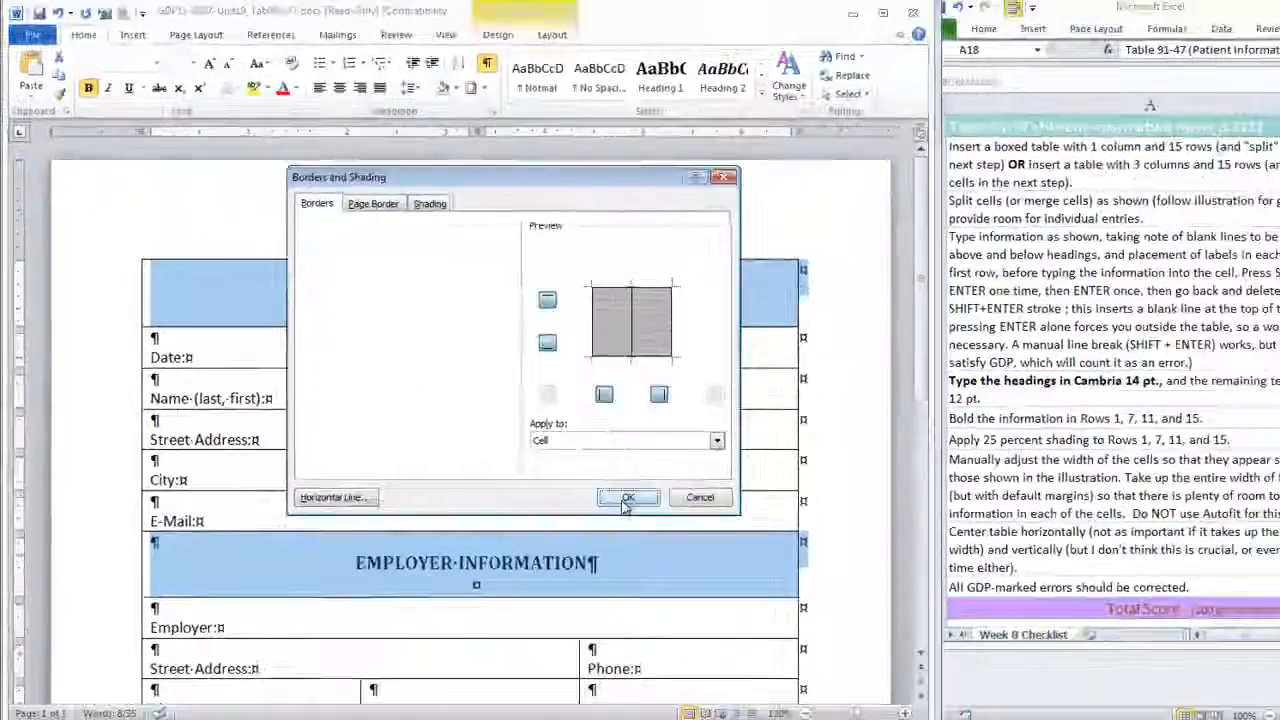
left_click(964, 600)
scroll(699, 402, "down", 5)
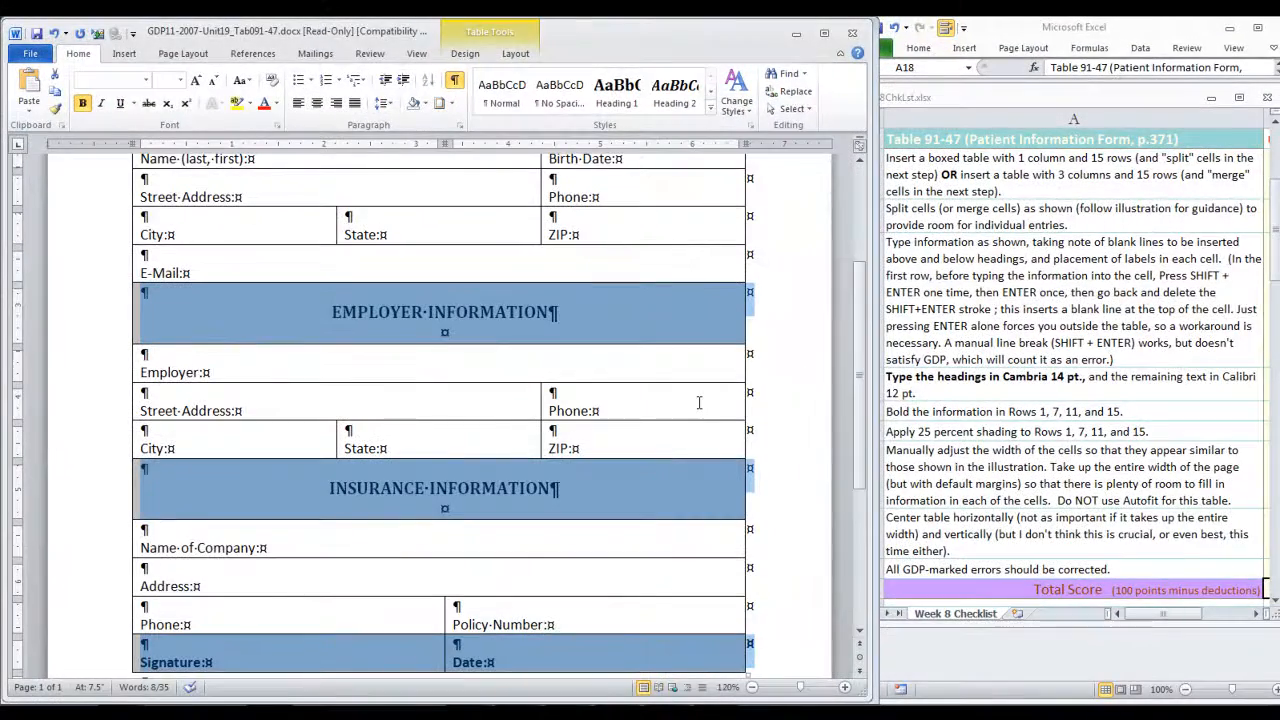
left_click(699, 403)
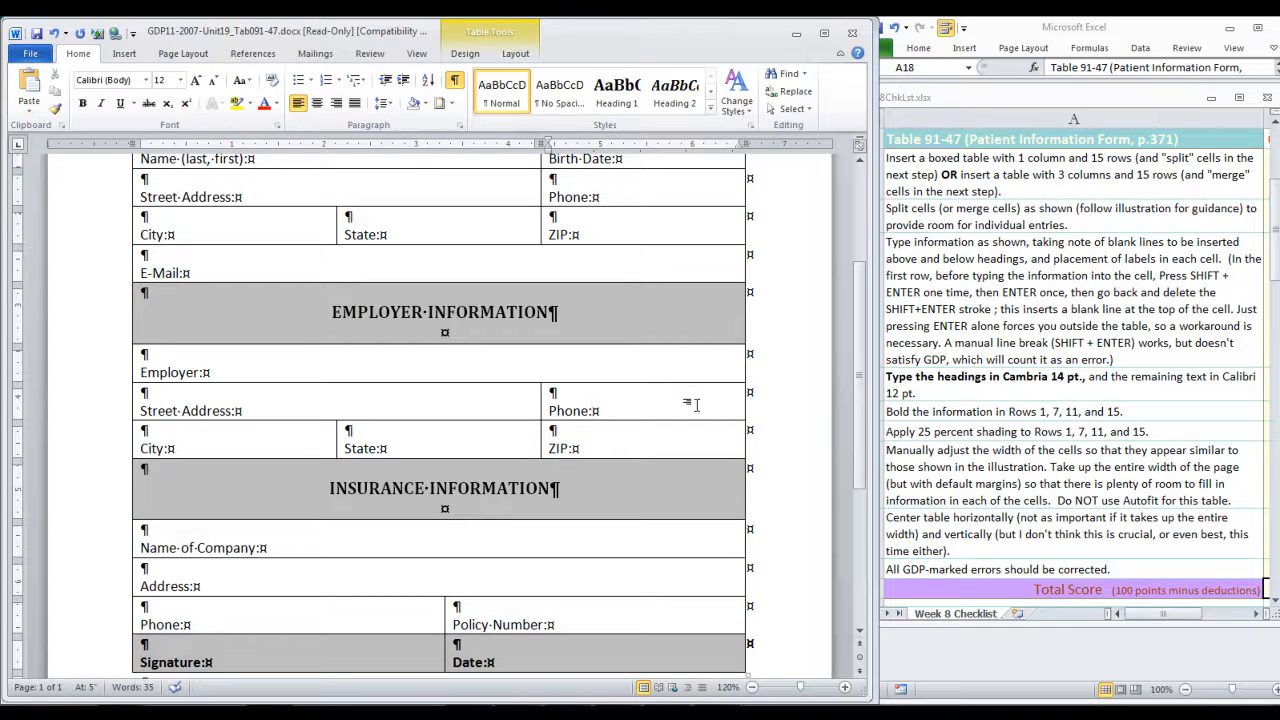
scroll(697, 404, "up", 4)
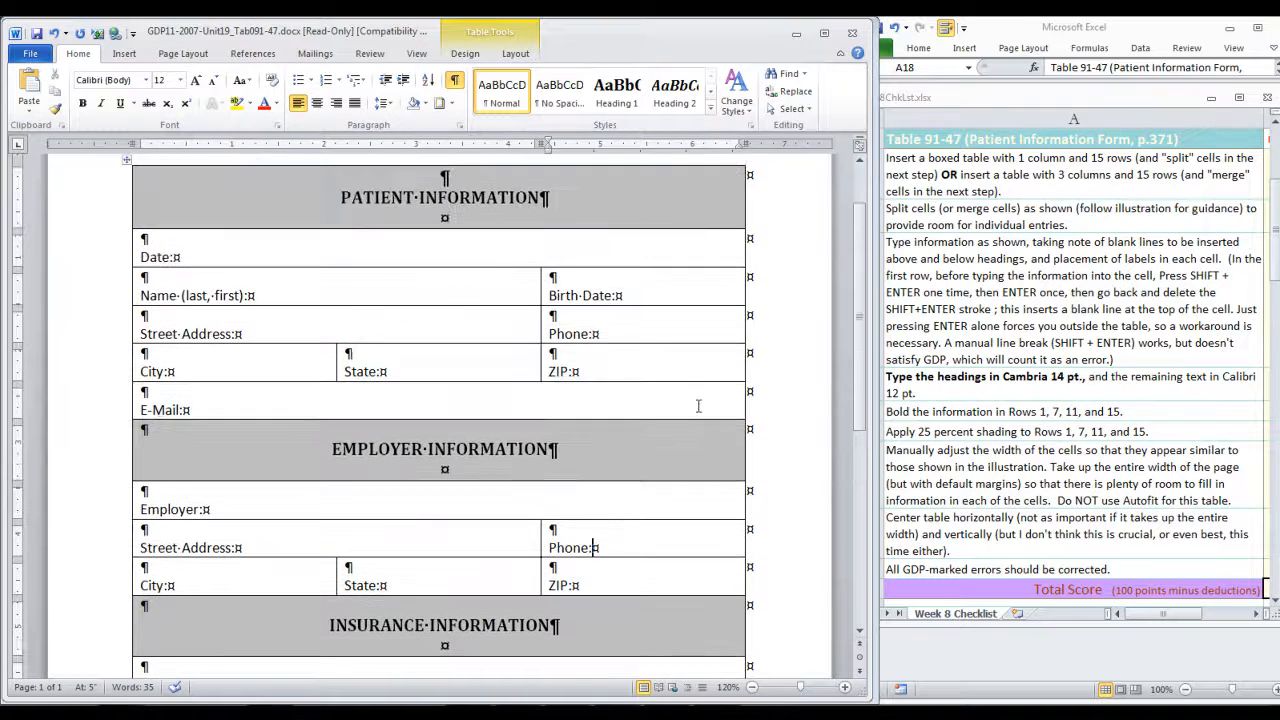
scroll(699, 405, "up", 1)
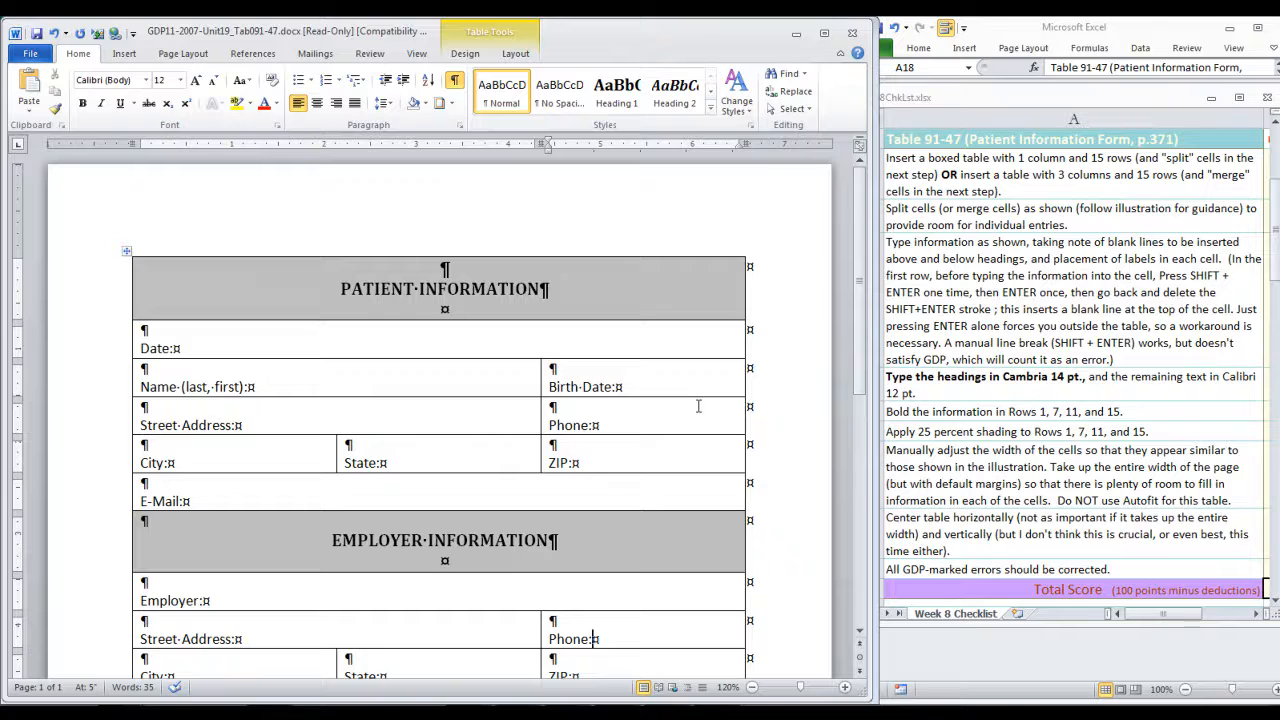
scroll(699, 405, "down", 1)
scroll(698, 405, "down", 5)
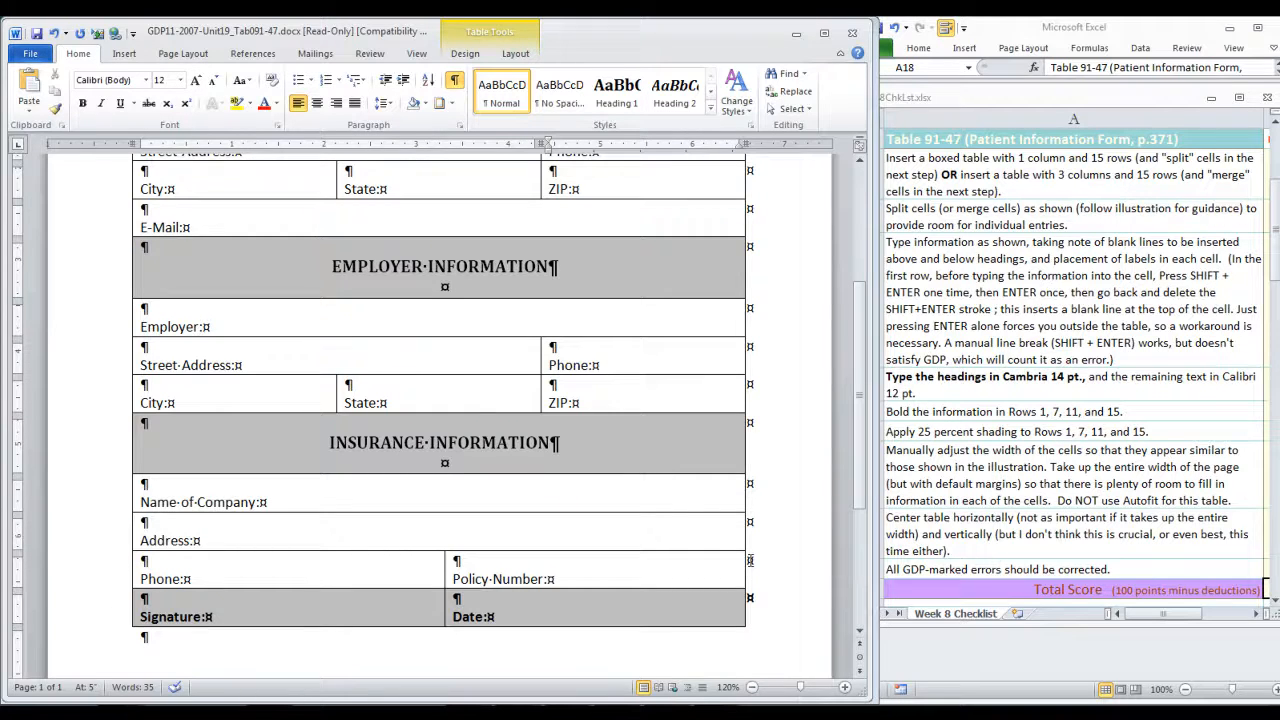
scroll(757, 551, "up", 5)
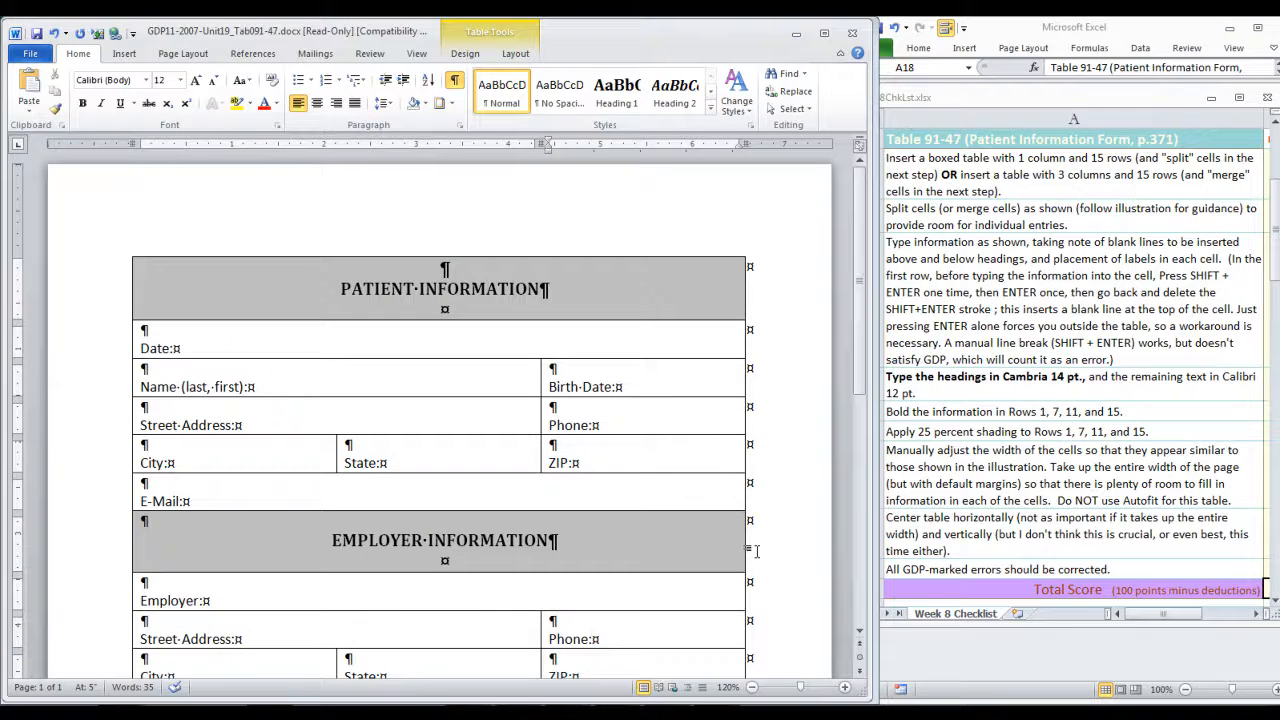